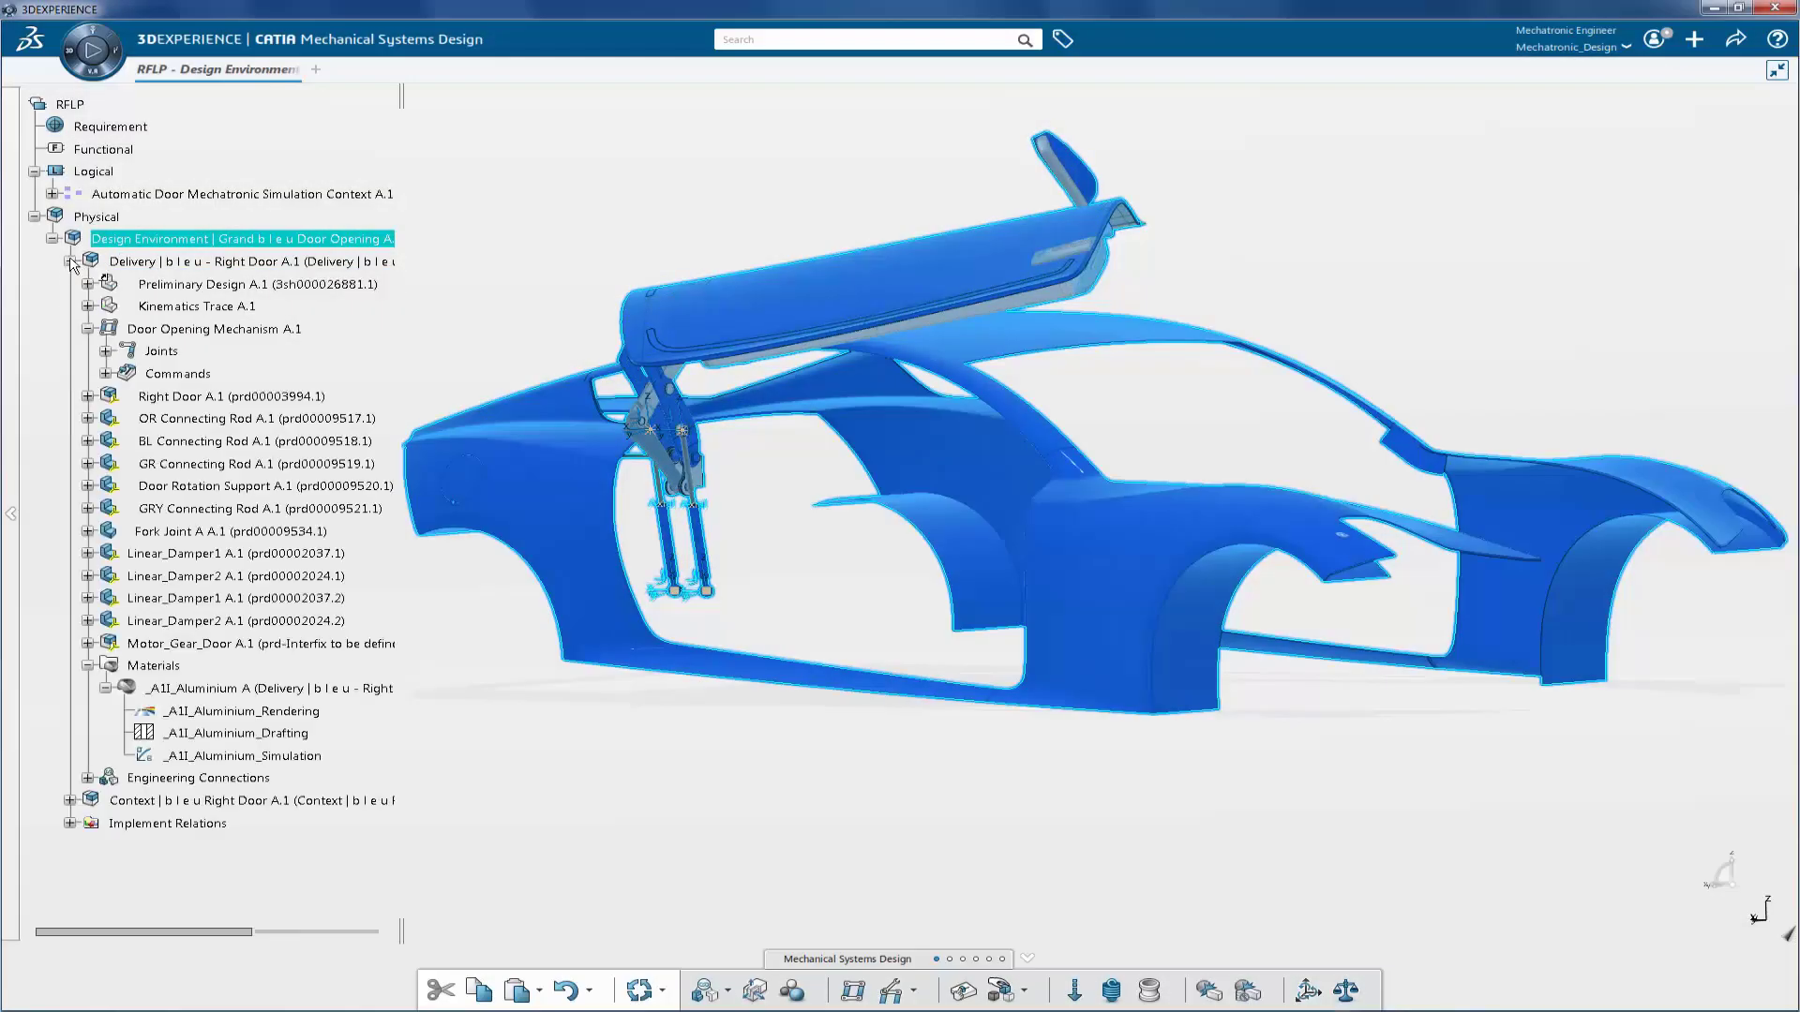
- Activate the right-door Delivery product, review its mechanism joints, and swing the door through Command.2
double_click(160, 262)
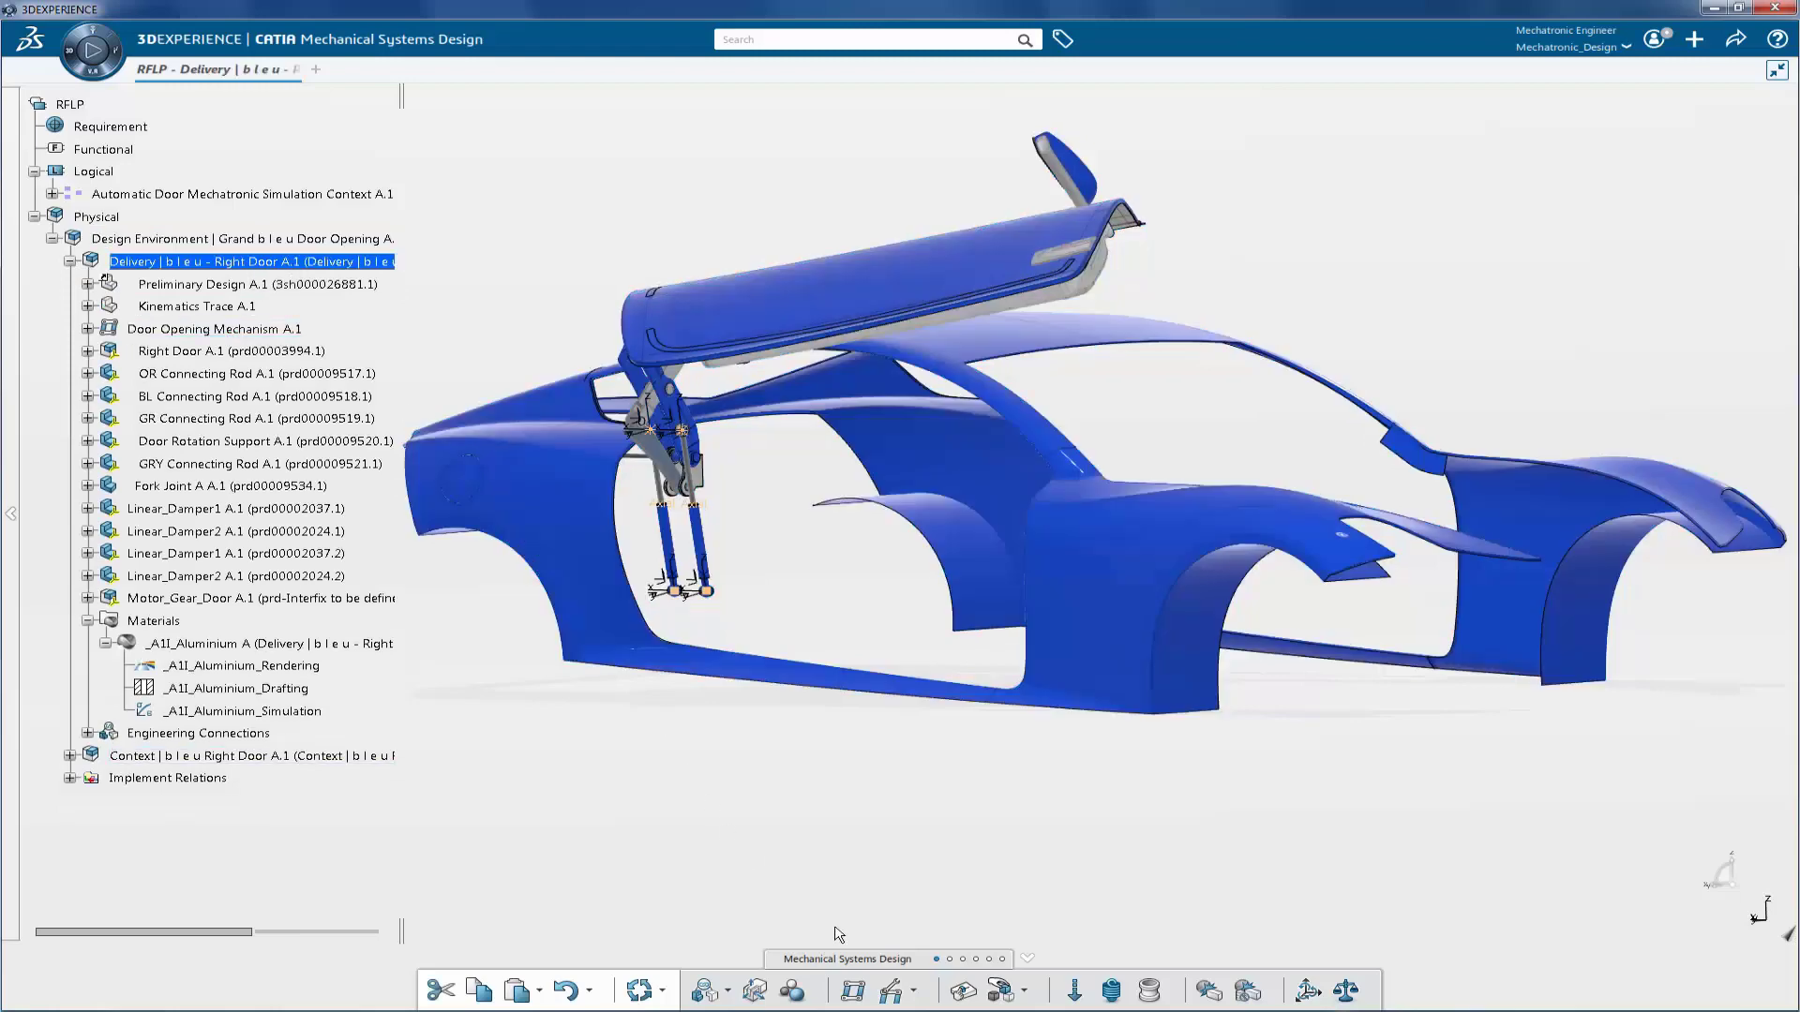
click(888, 991)
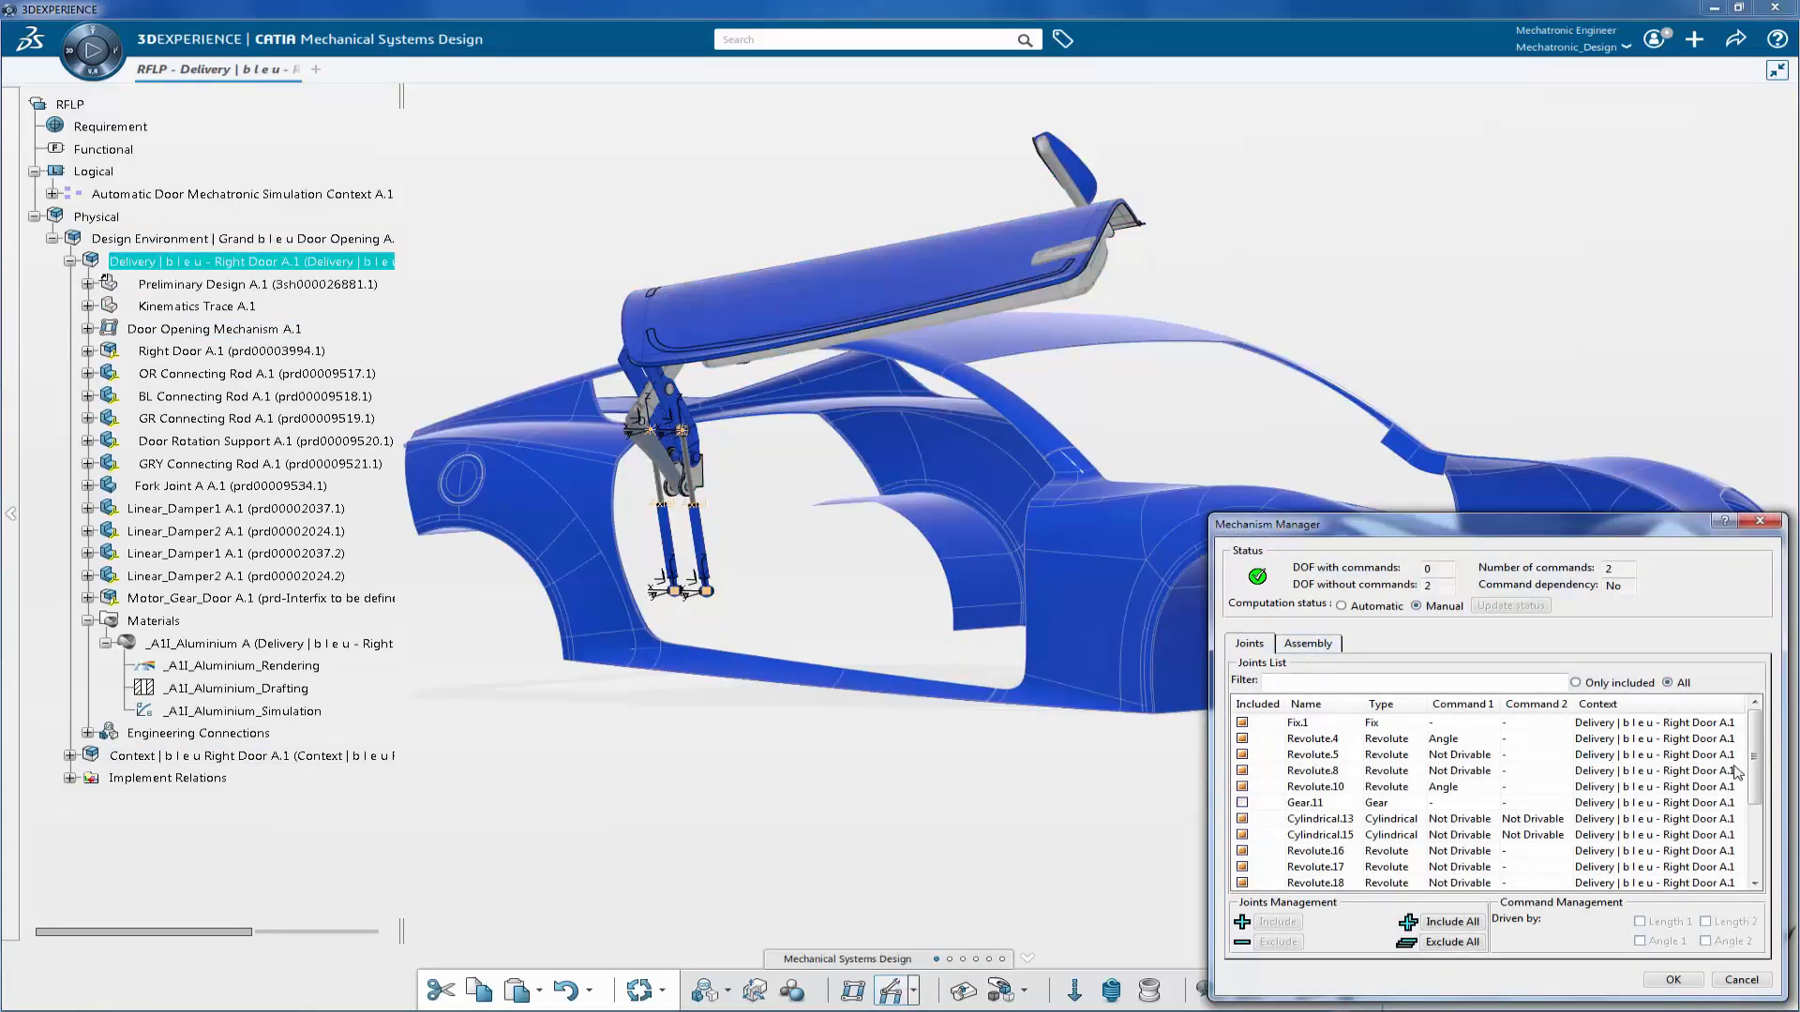
drag(1759, 761, 1761, 851)
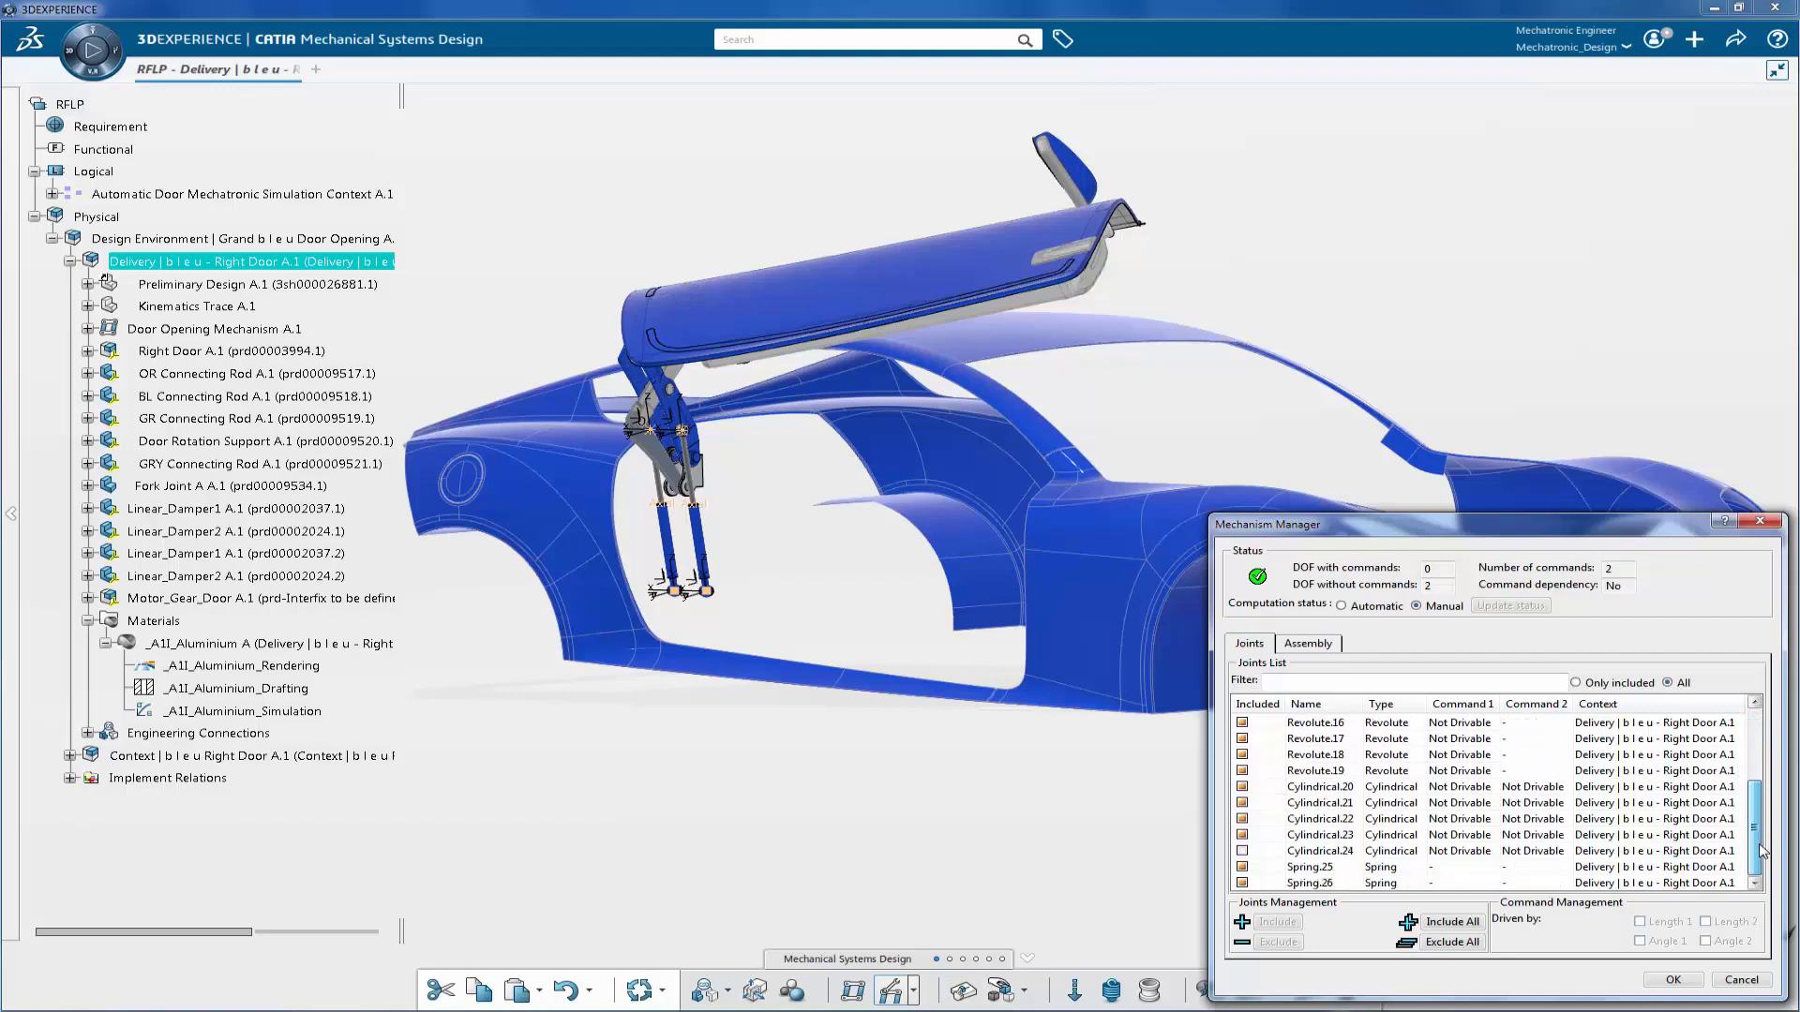
click(1673, 979)
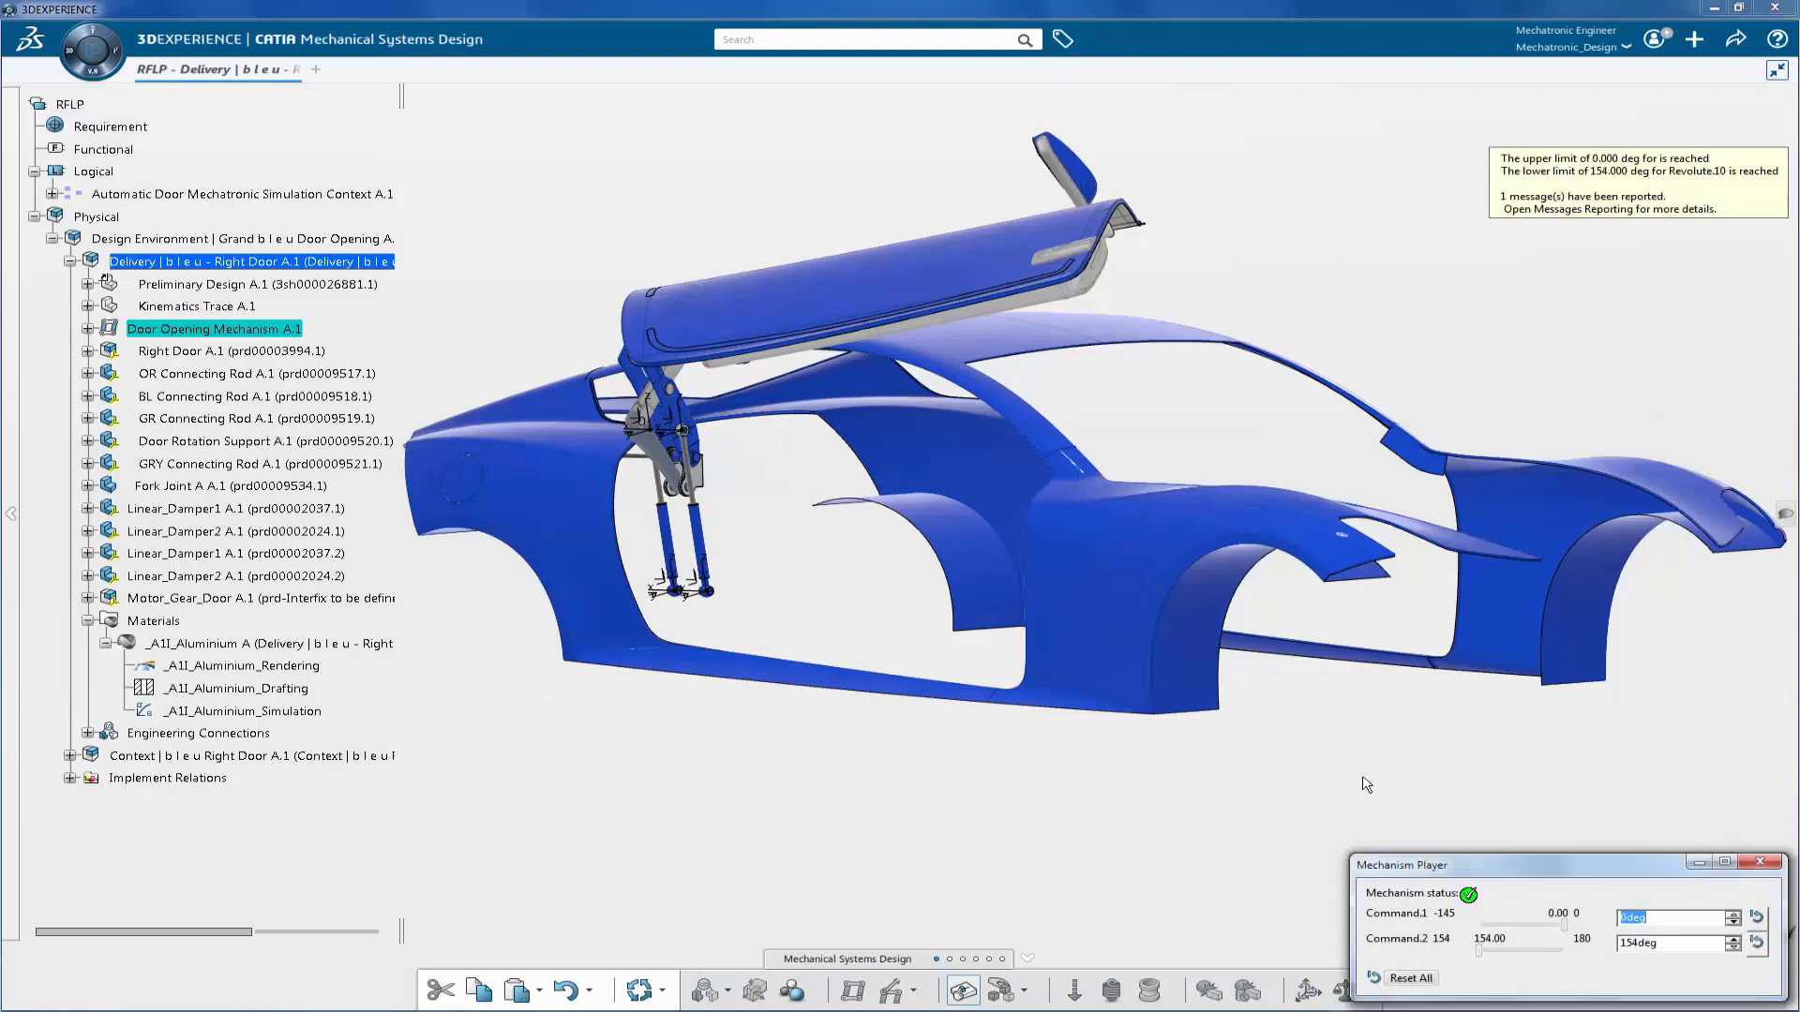
mouse_move(1479, 951)
mouse_down()
mouse_move(1578, 963)
mouse_move(1478, 931)
mouse_move(1569, 925)
mouse_move(1520, 954)
mouse_move(1474, 952)
mouse_up()
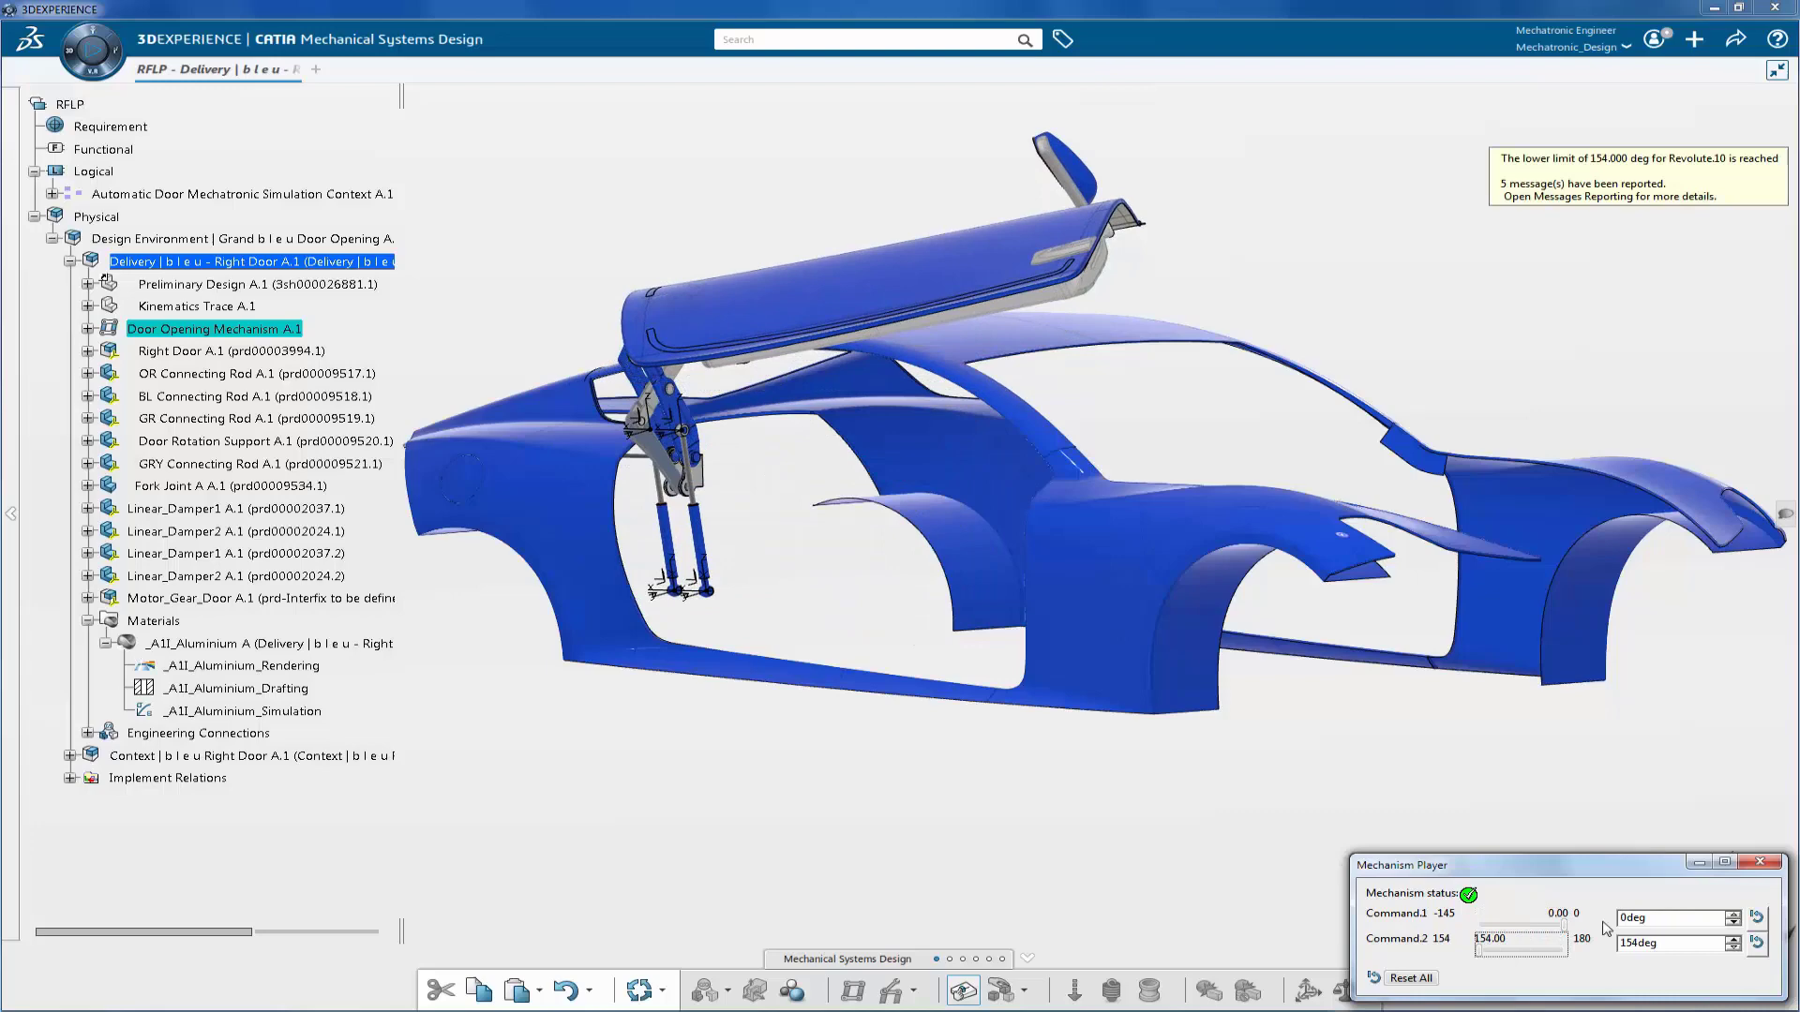
- Open the Torque and Speed profile scenario and the Door block's MainModel behavior diagram
click(1760, 862)
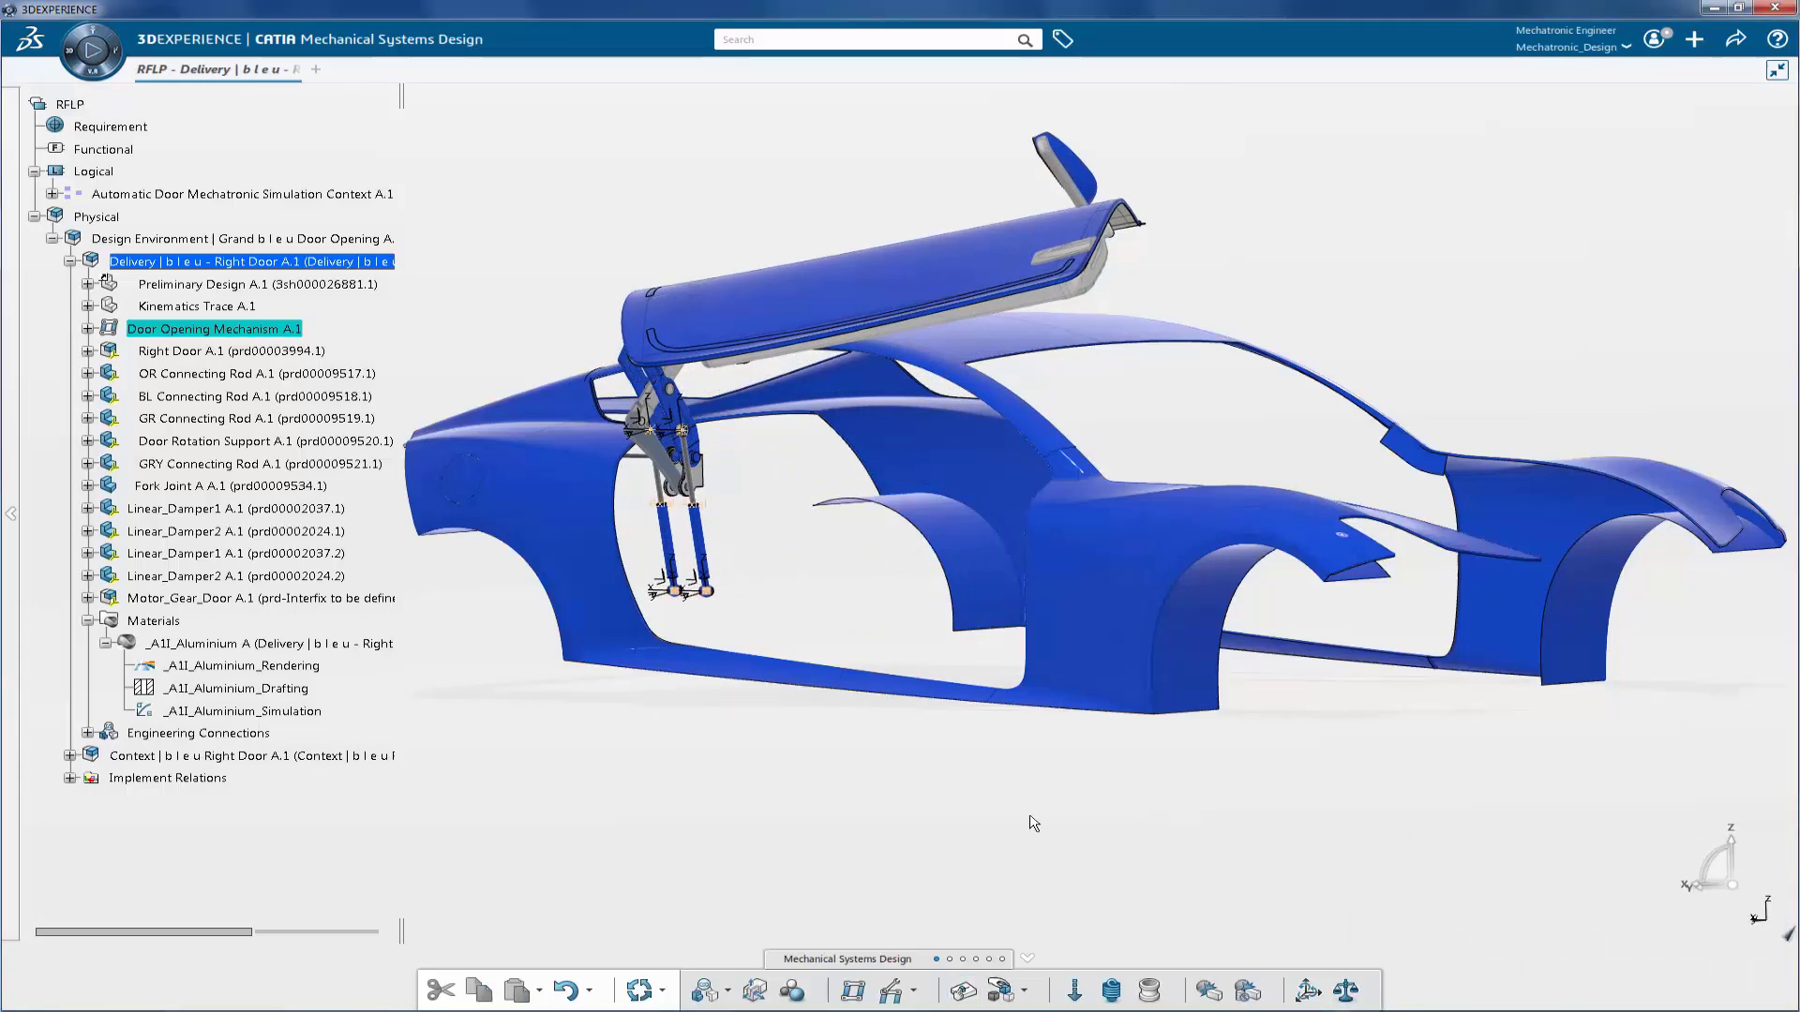
double_click(242, 194)
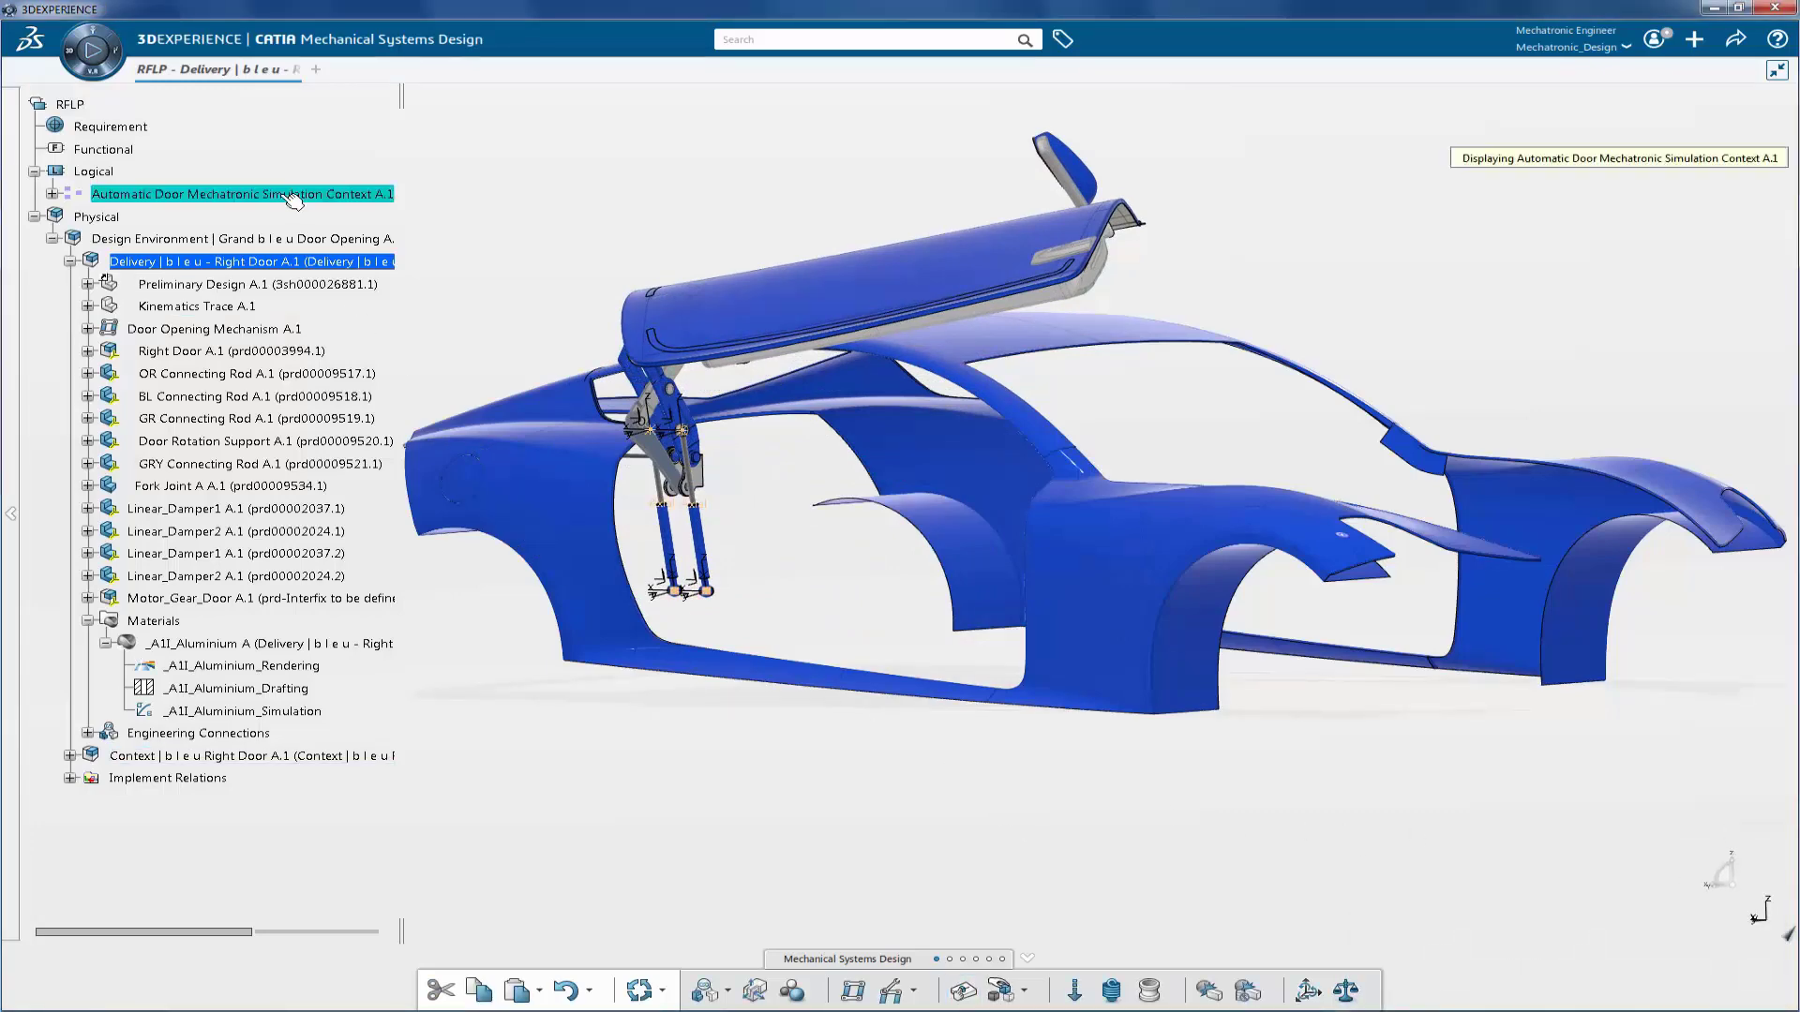
double_click(1265, 335)
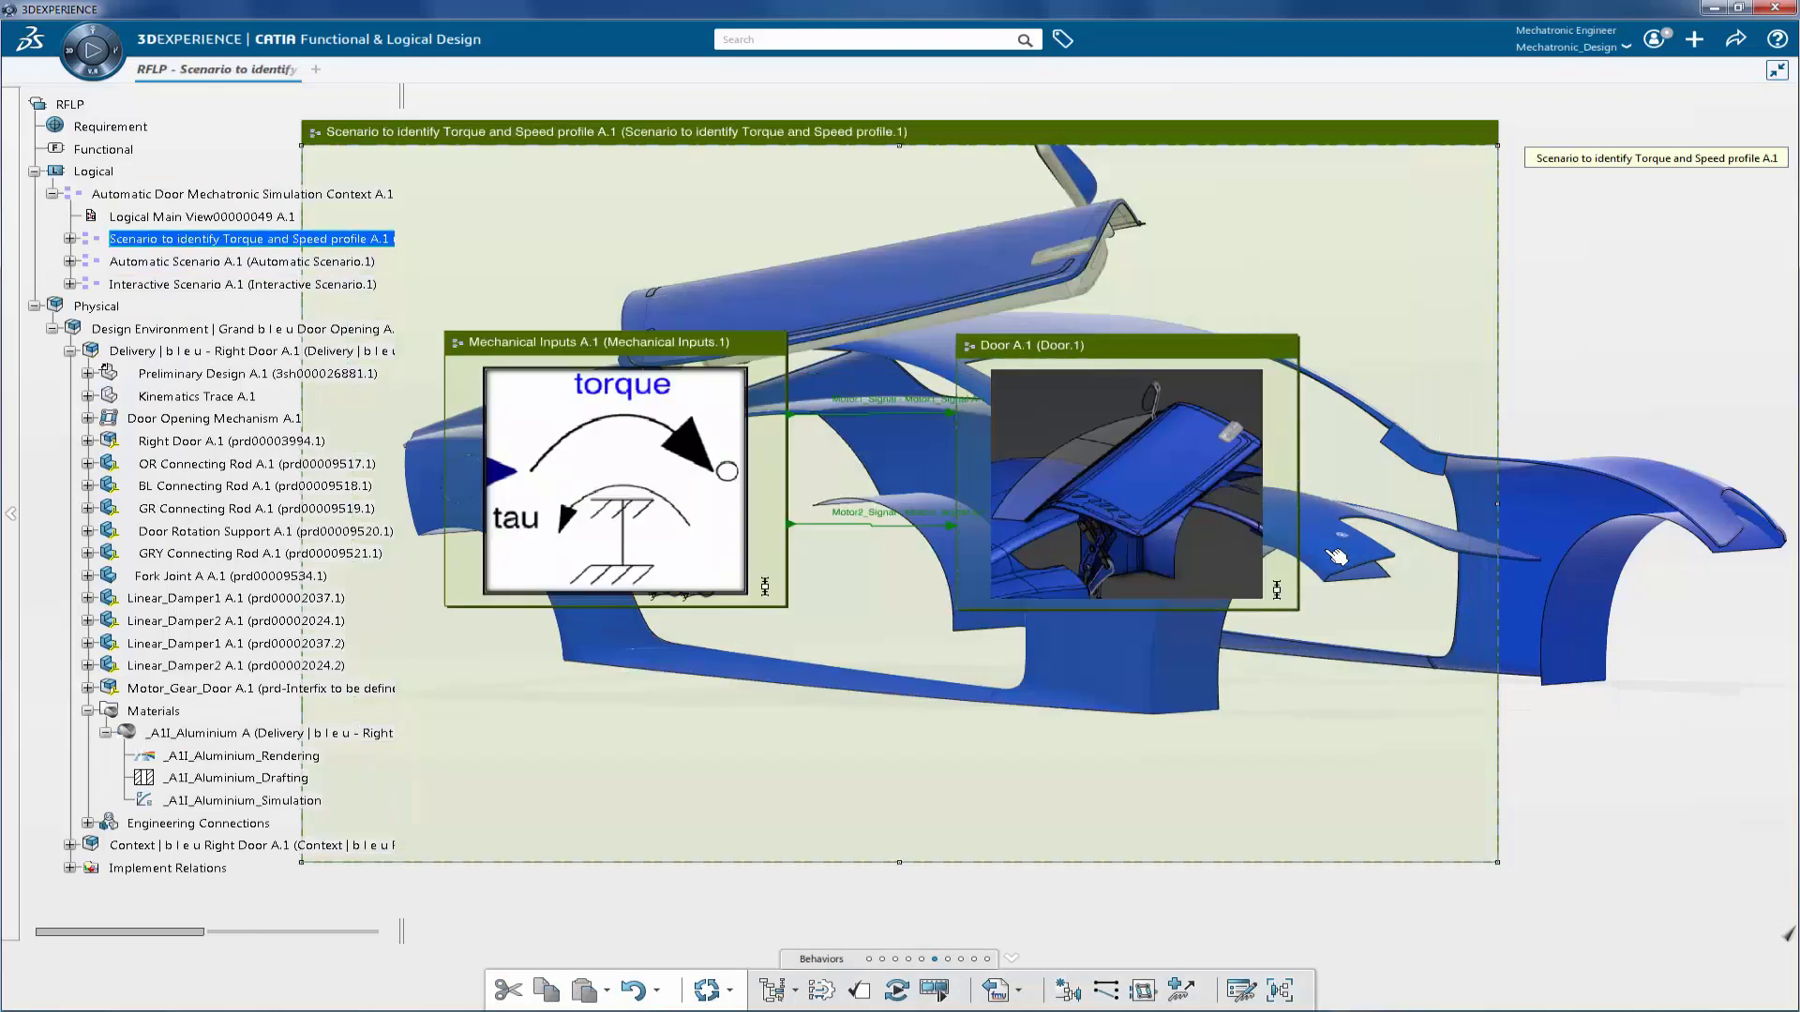
double_click(1344, 593)
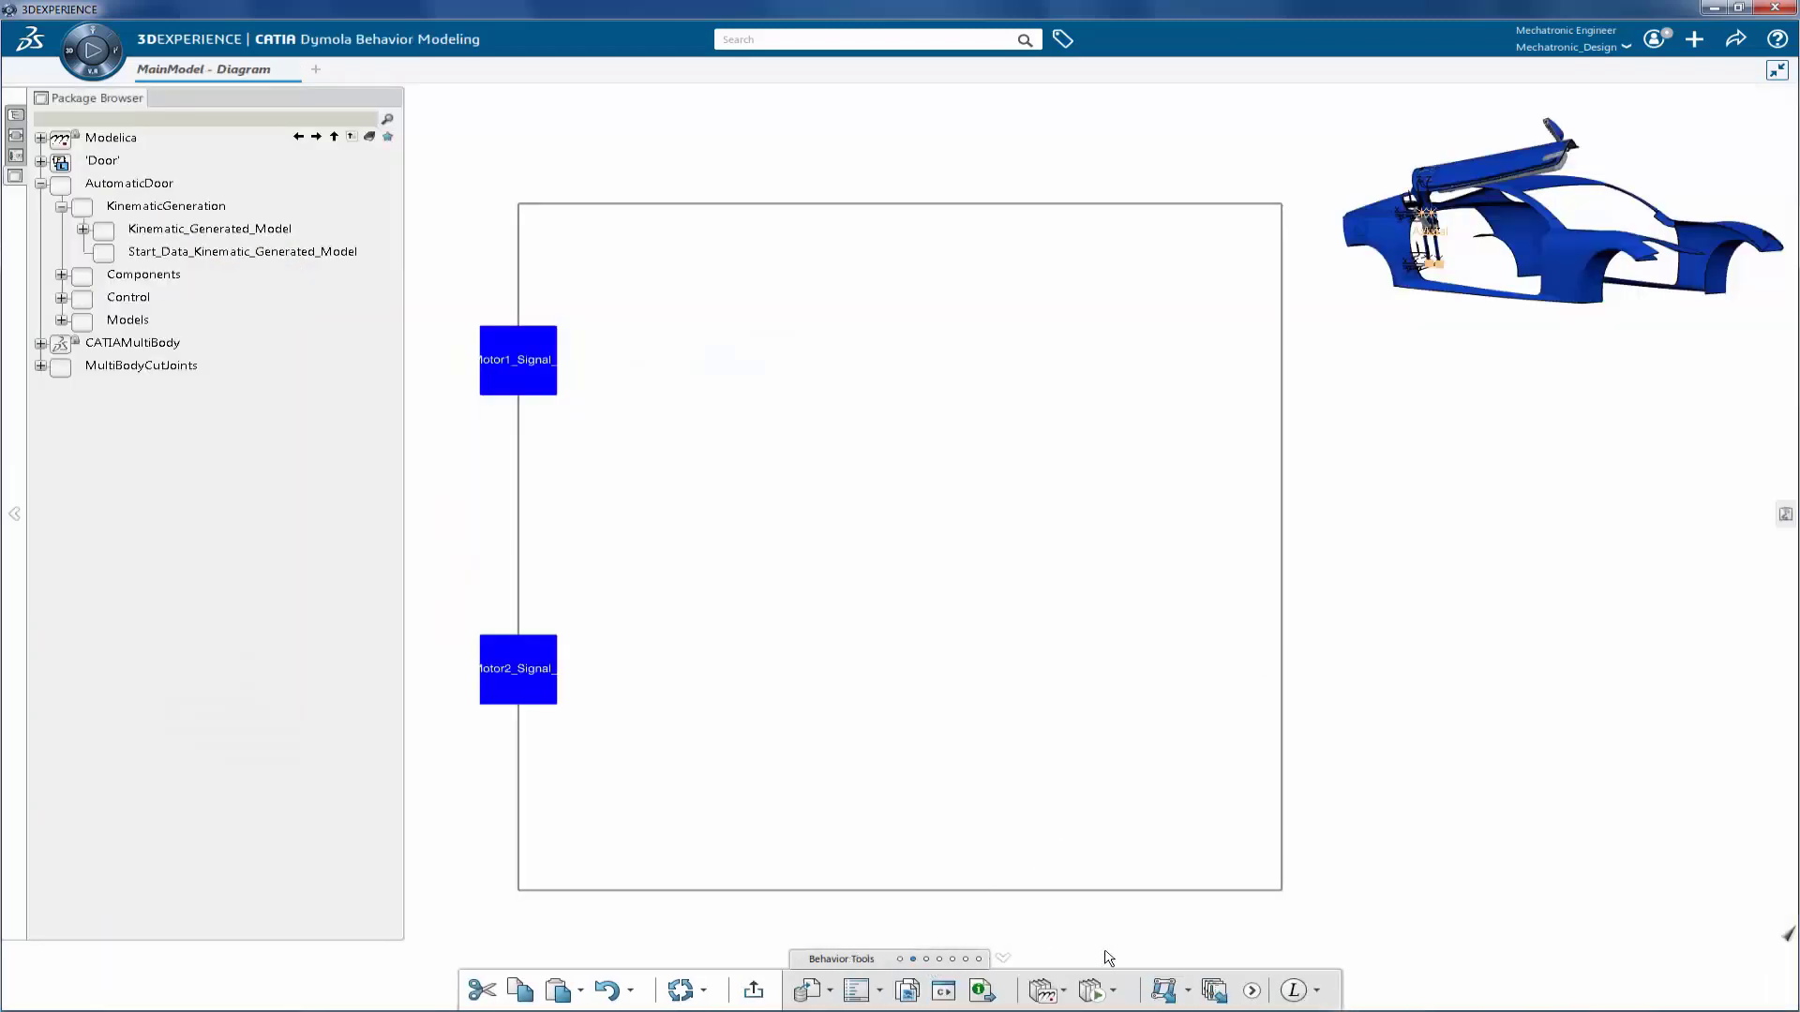
- Generate Door_Mechanism from Door Opening Mechanism A.1 into Start_Data_Kinematic_Generated_Model
click(1163, 990)
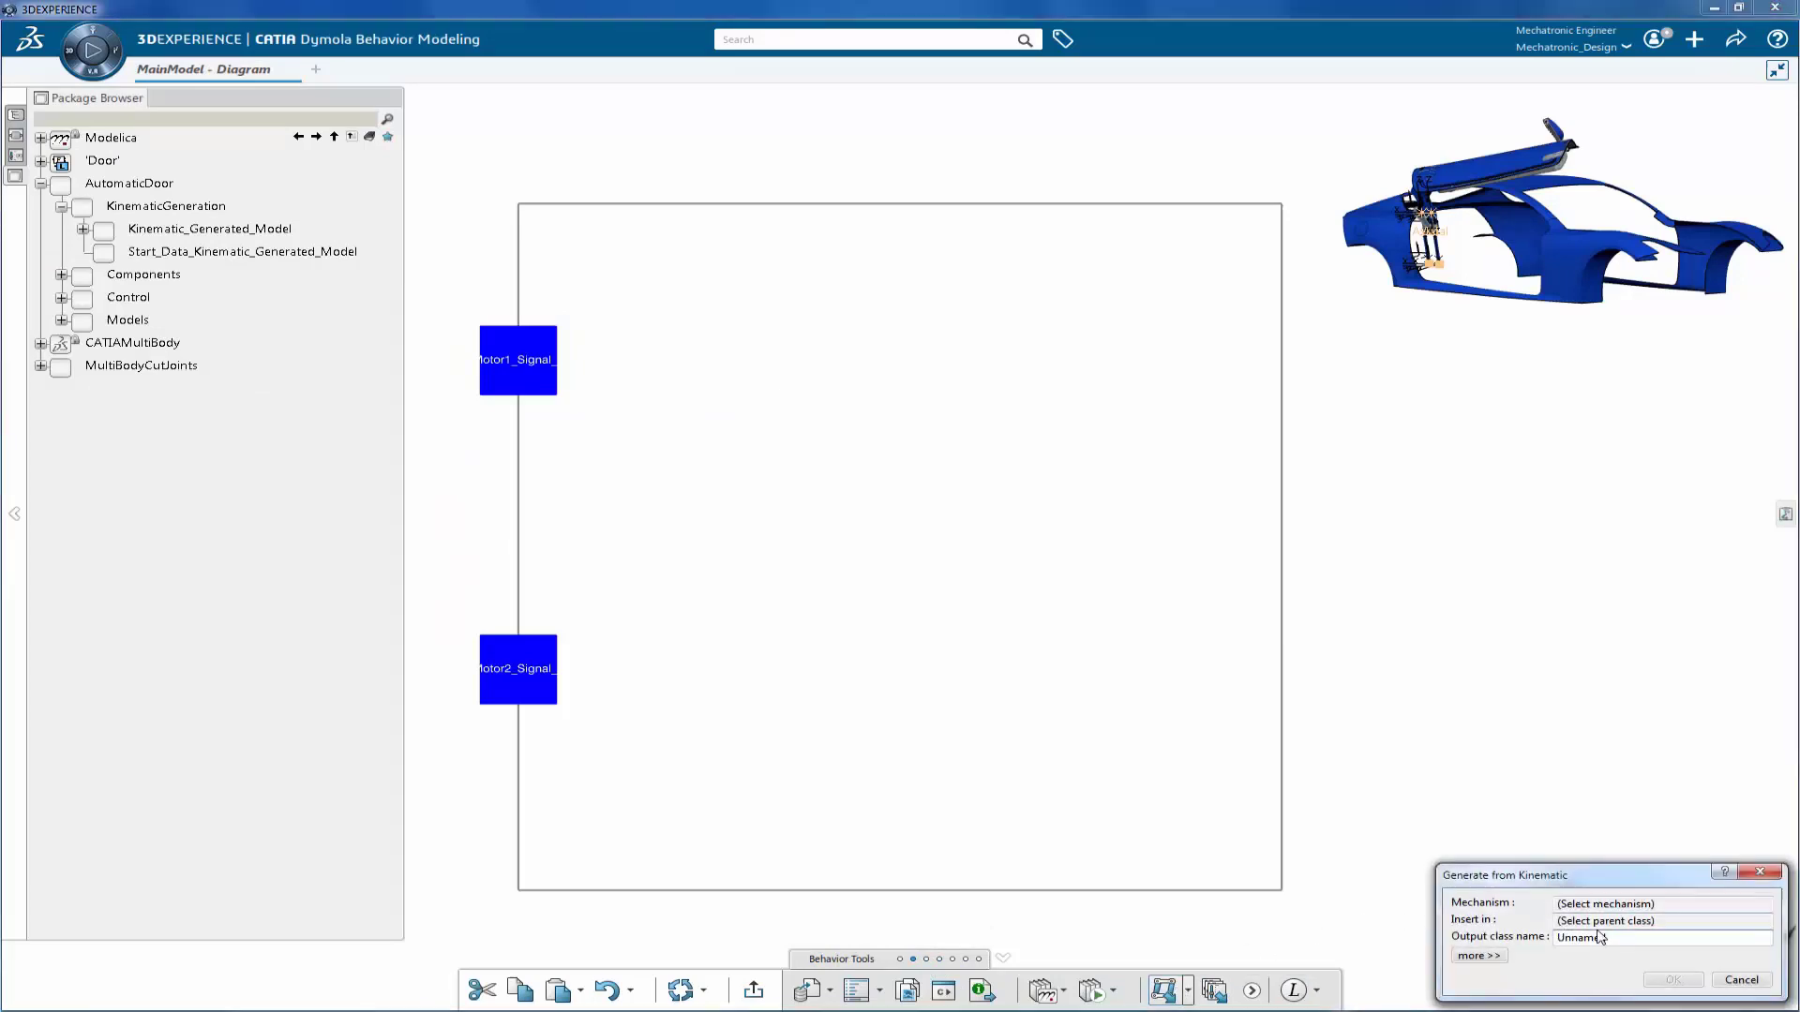
text(Door_Mechanism)
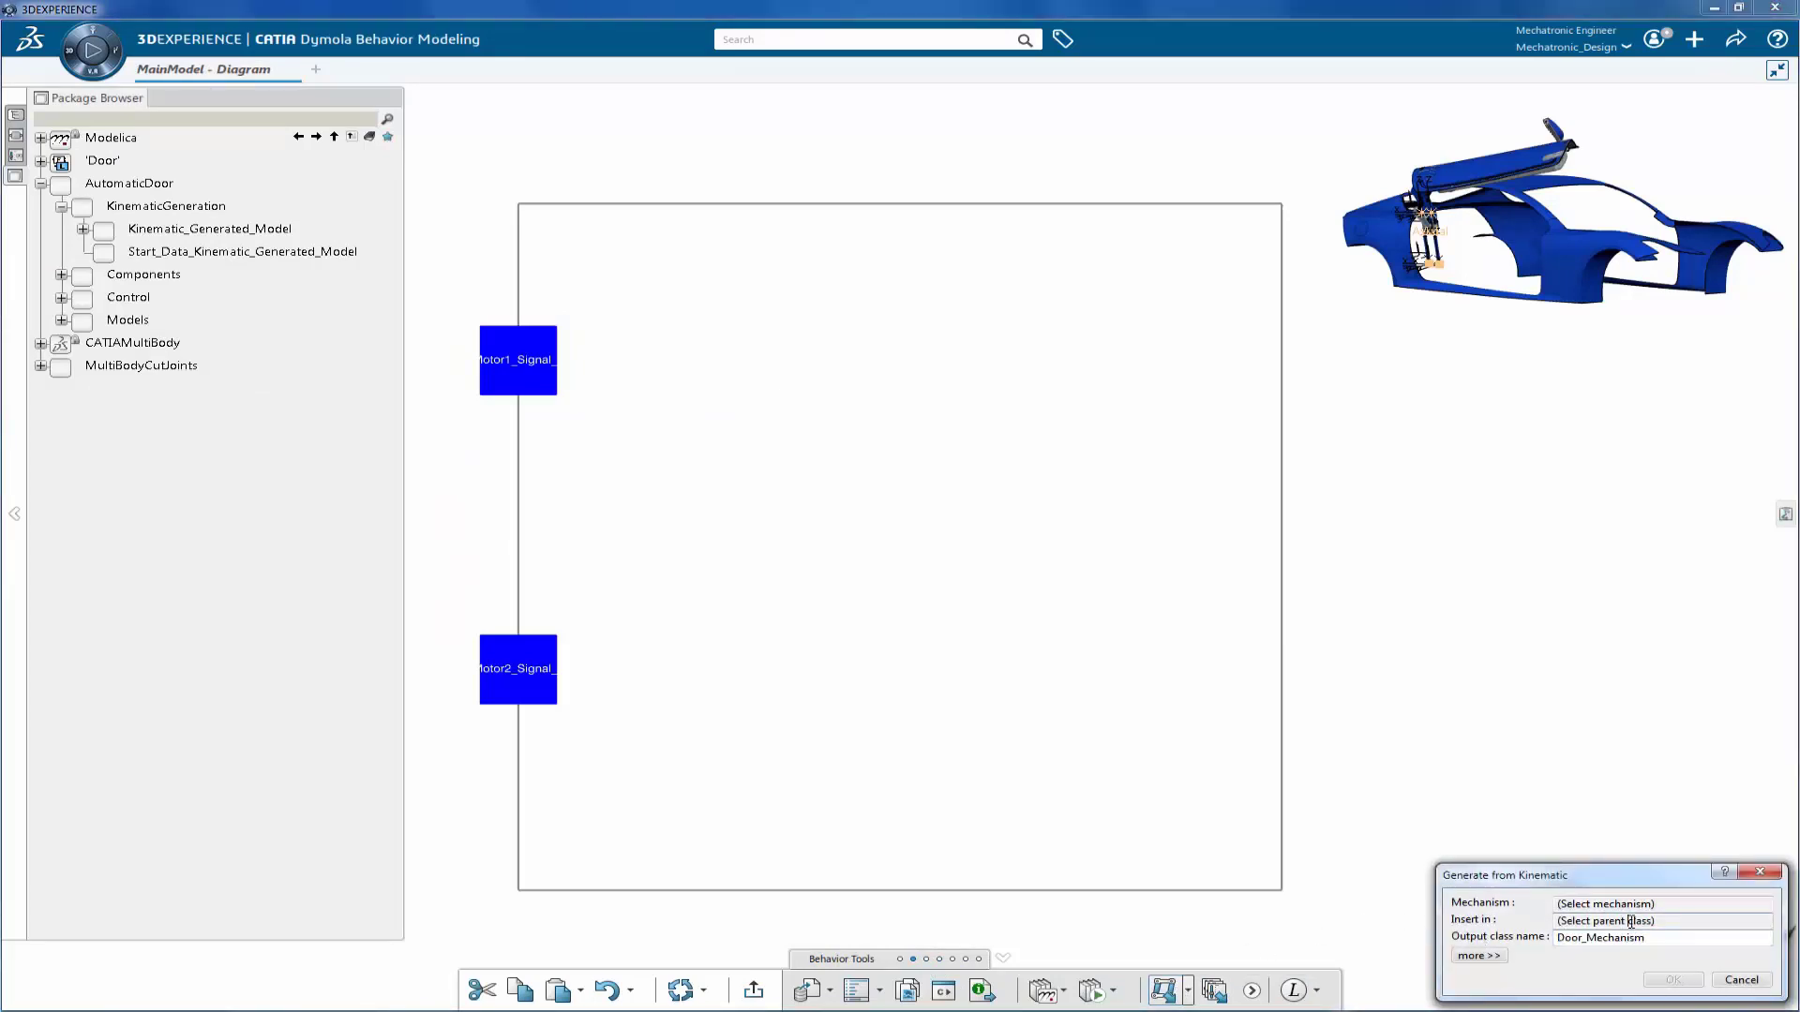
click(310, 264)
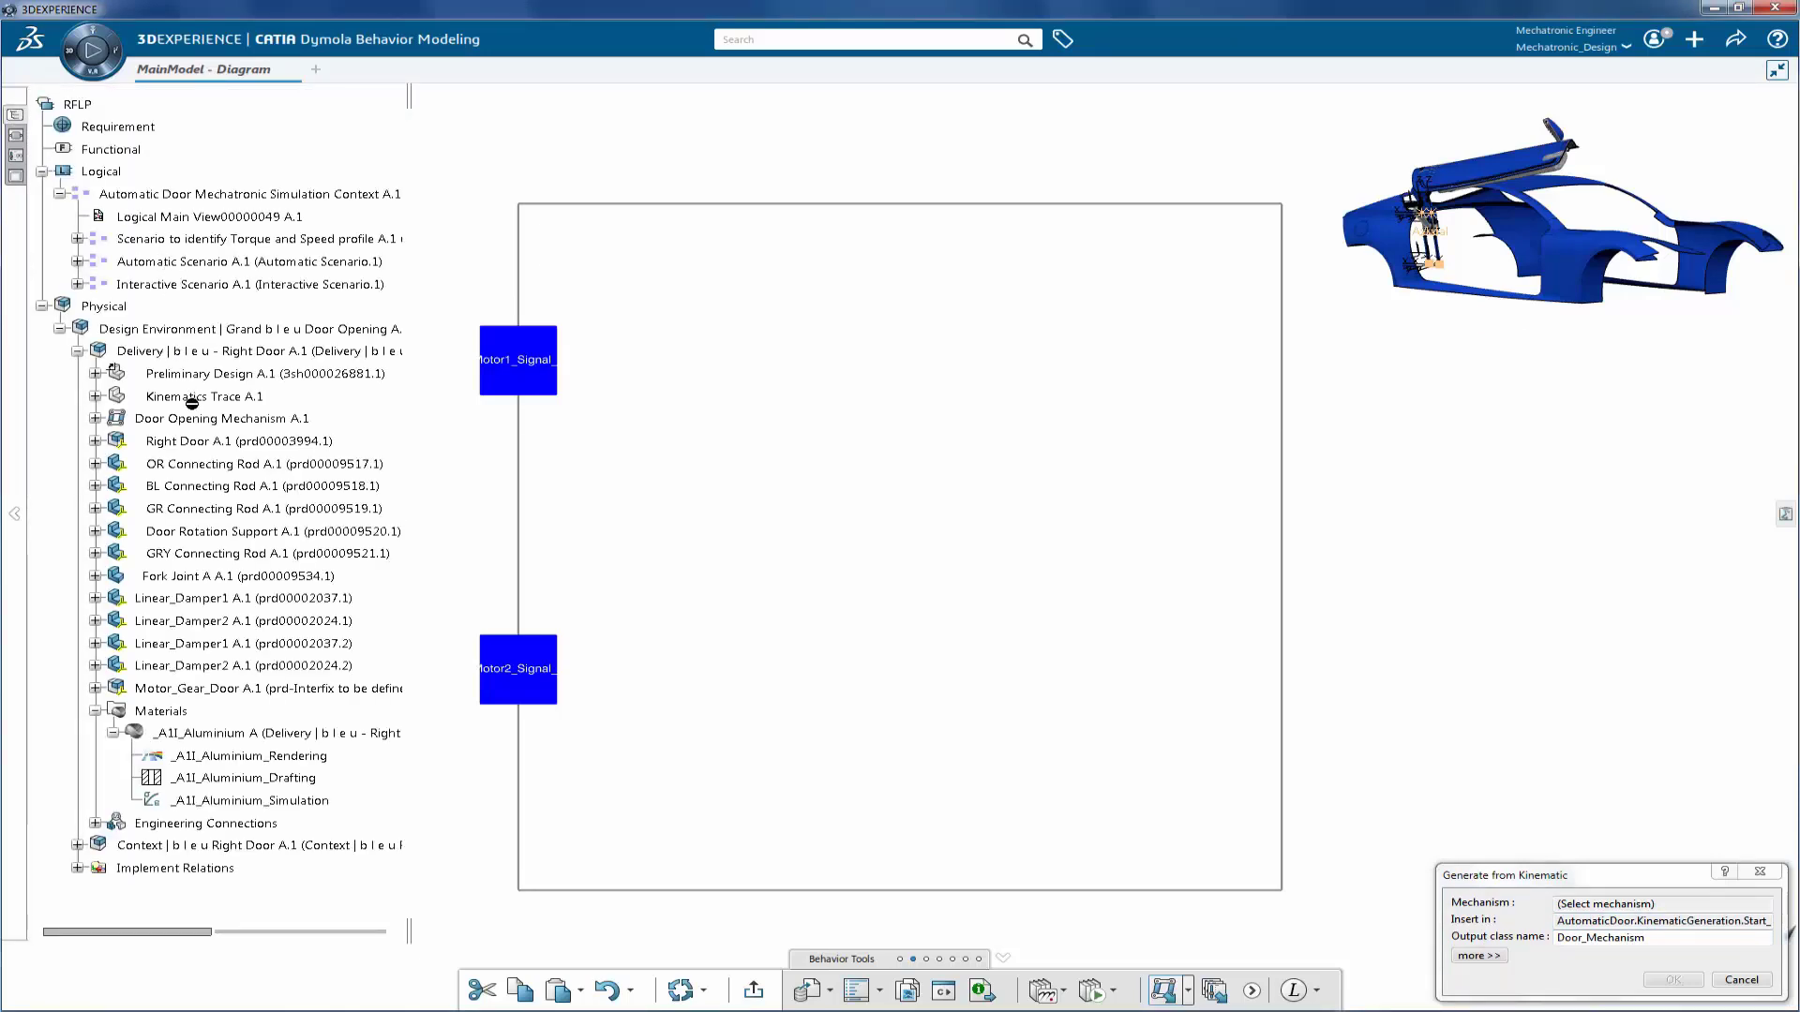
click(200, 420)
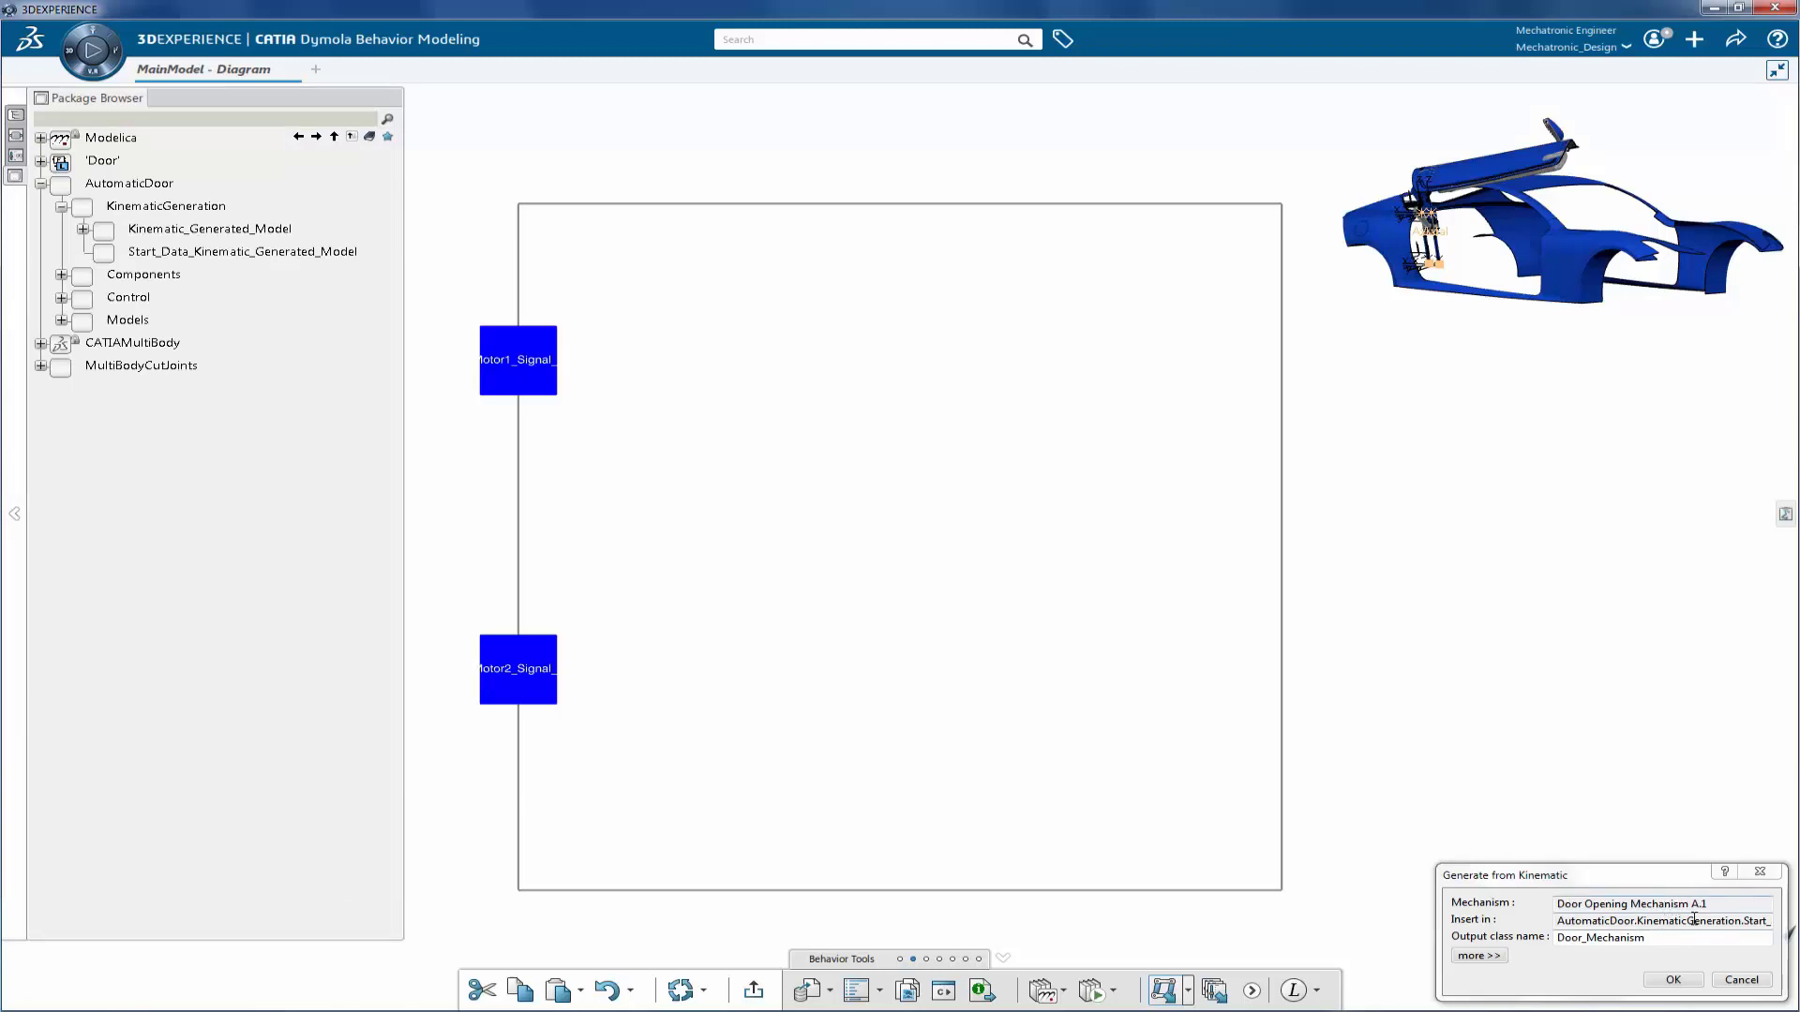
click(1662, 979)
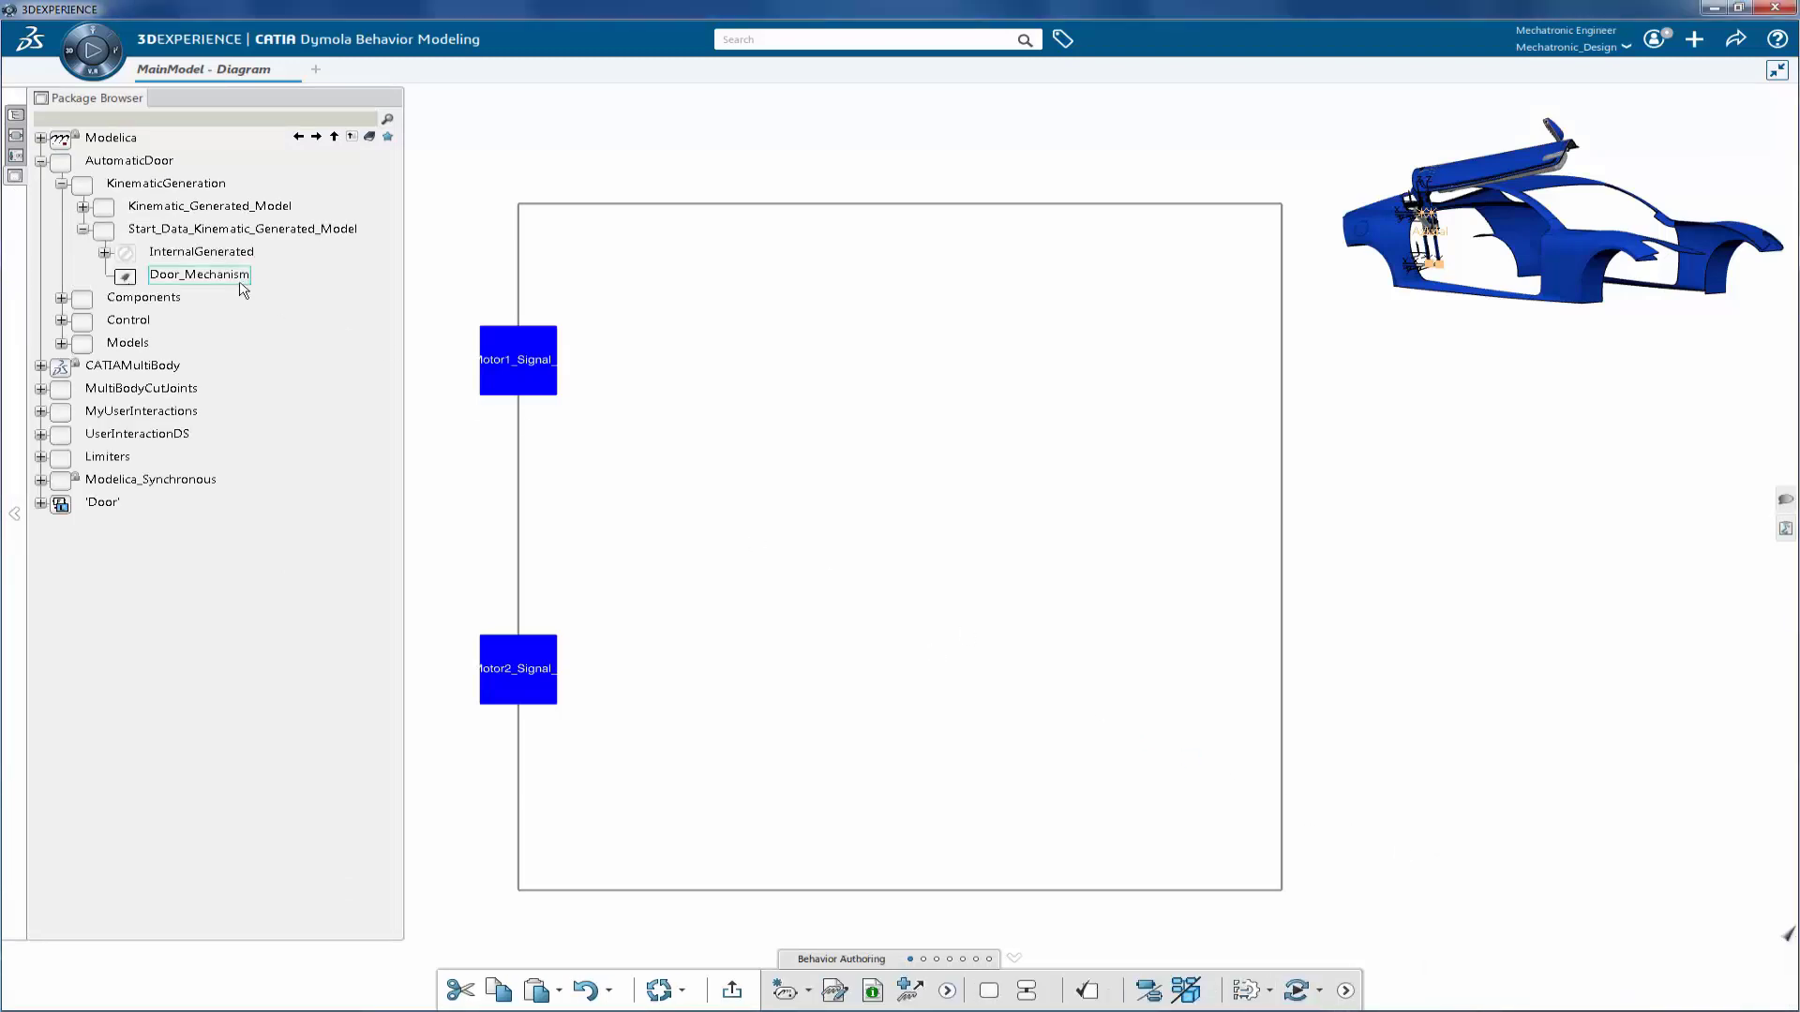
- Place Door_Mechanism in the MainModel diagram and check the door body's inertia properties
drag(221, 274, 945, 453)
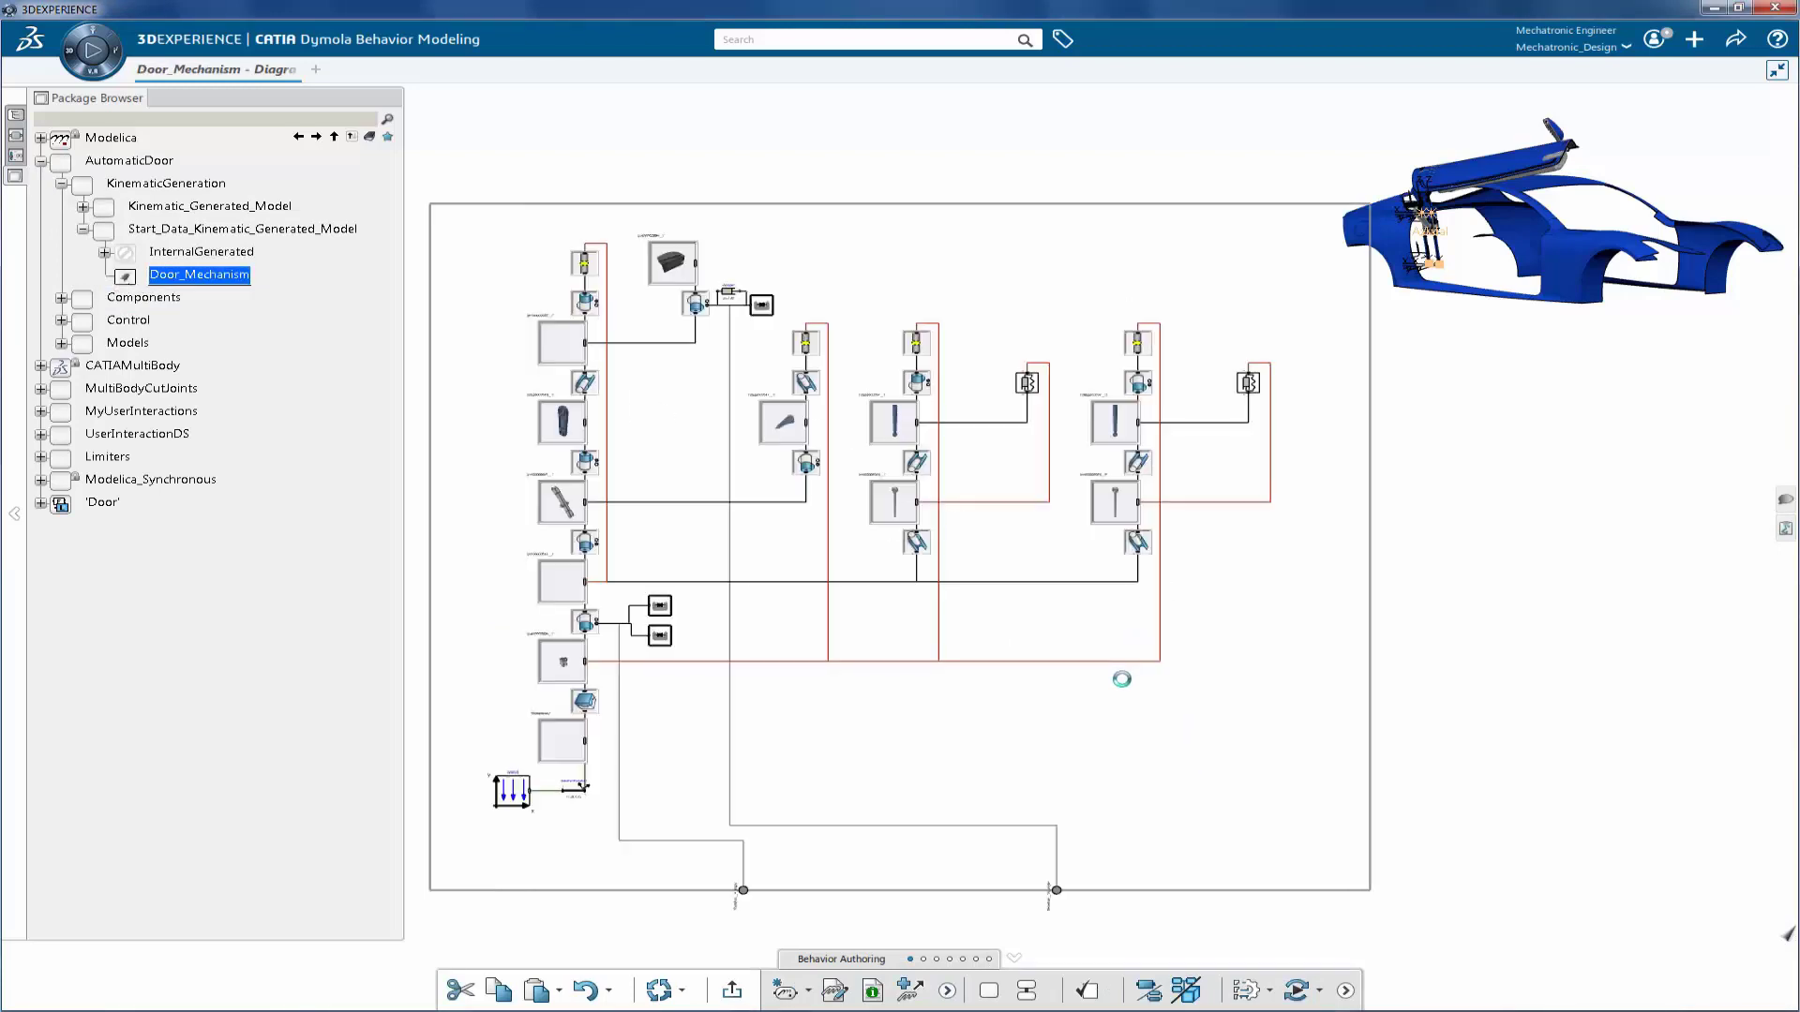
scroll(877, 732, up, 6)
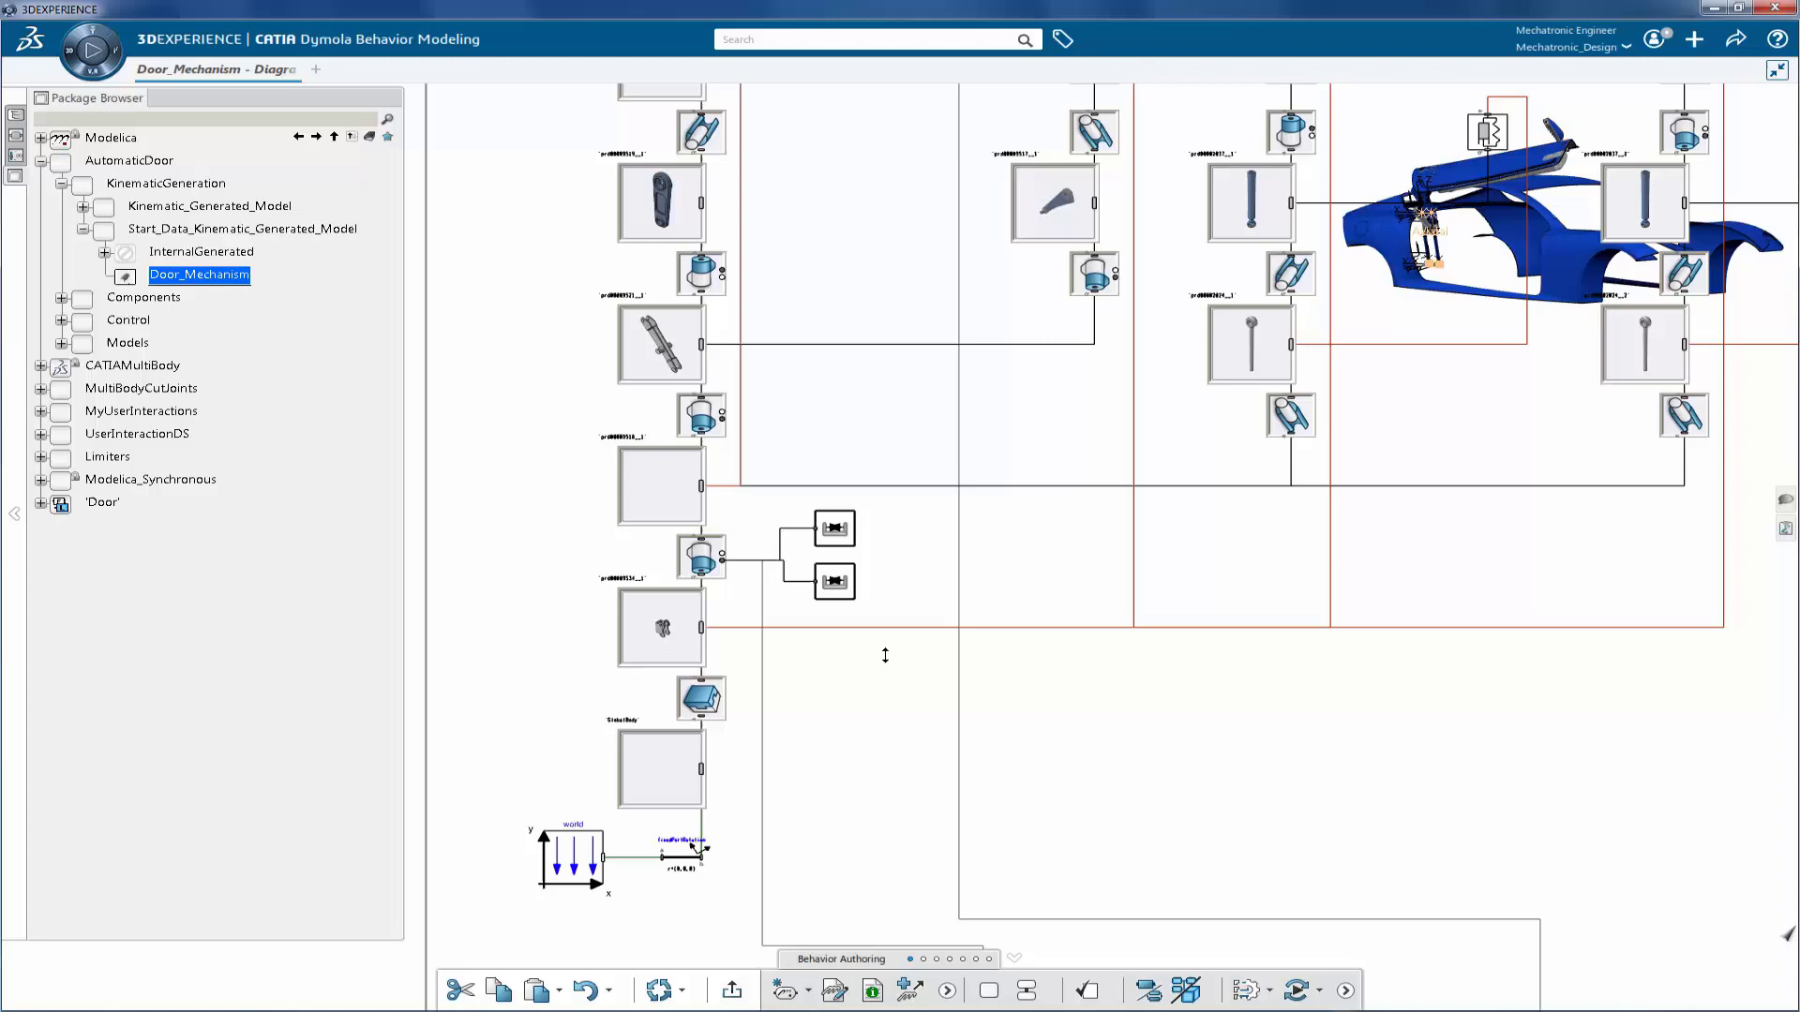
middle_drag(847, 741, 835, 804)
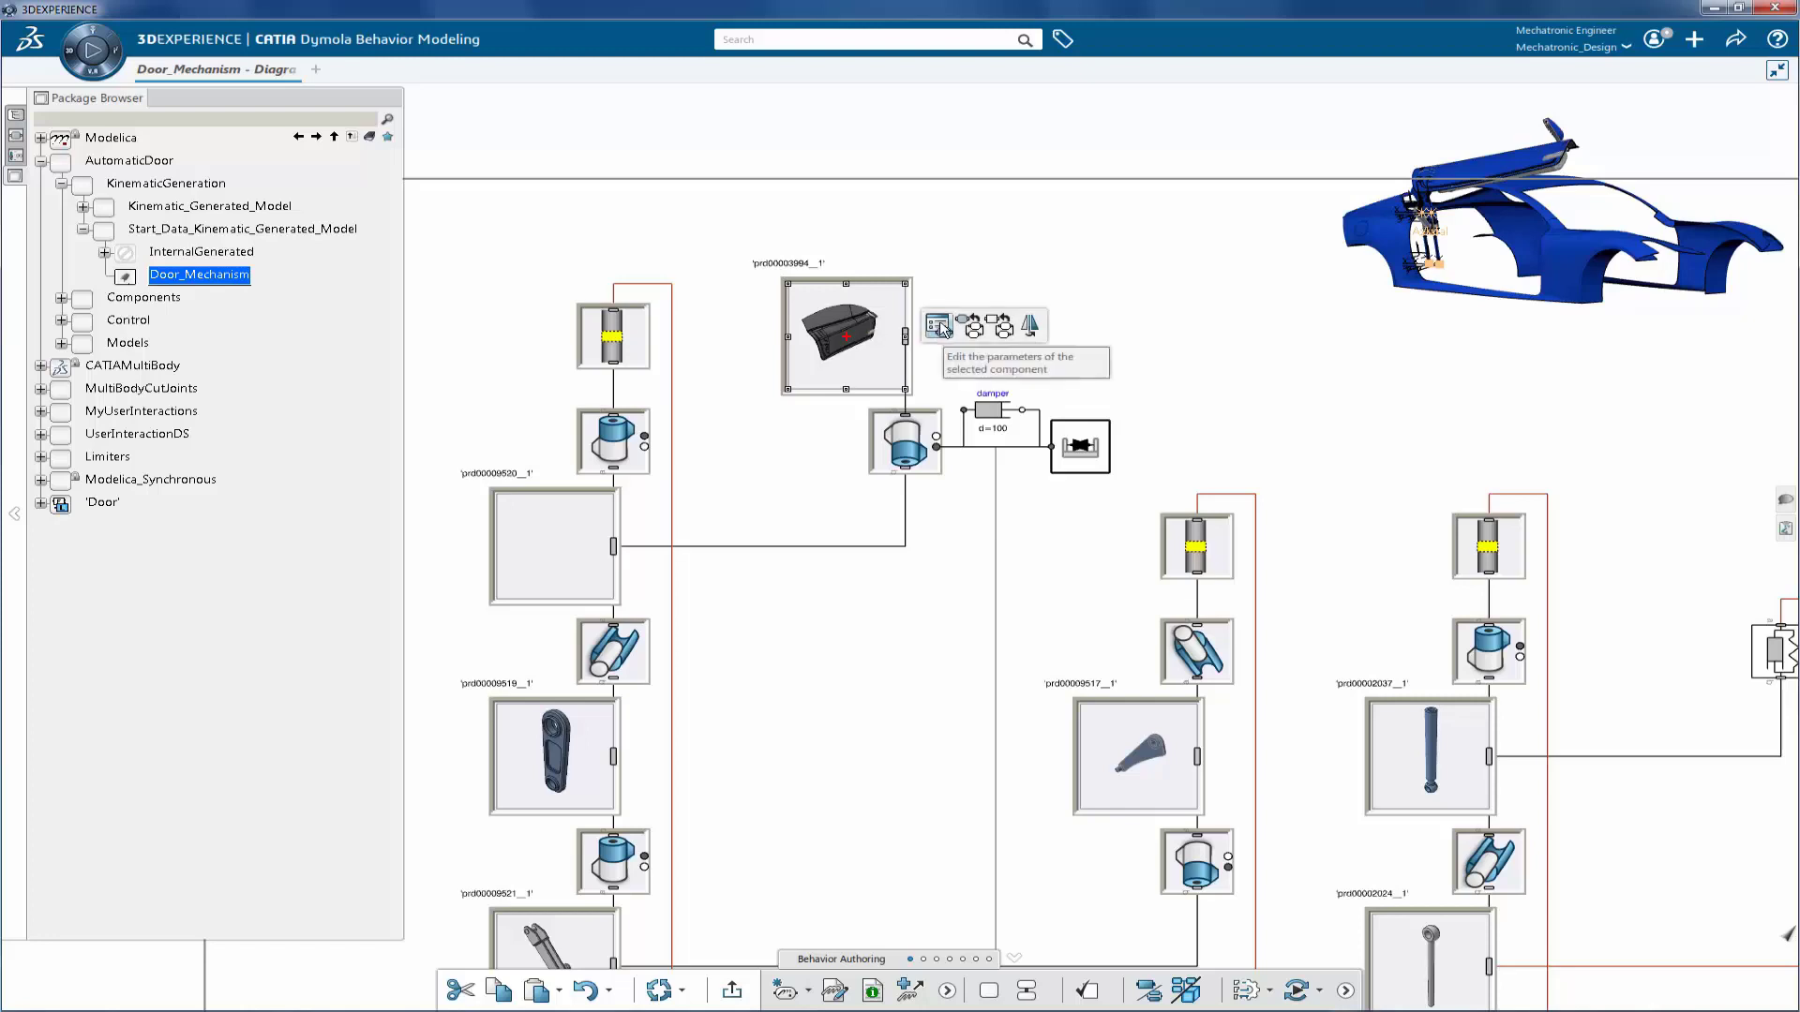
click(937, 326)
click(979, 394)
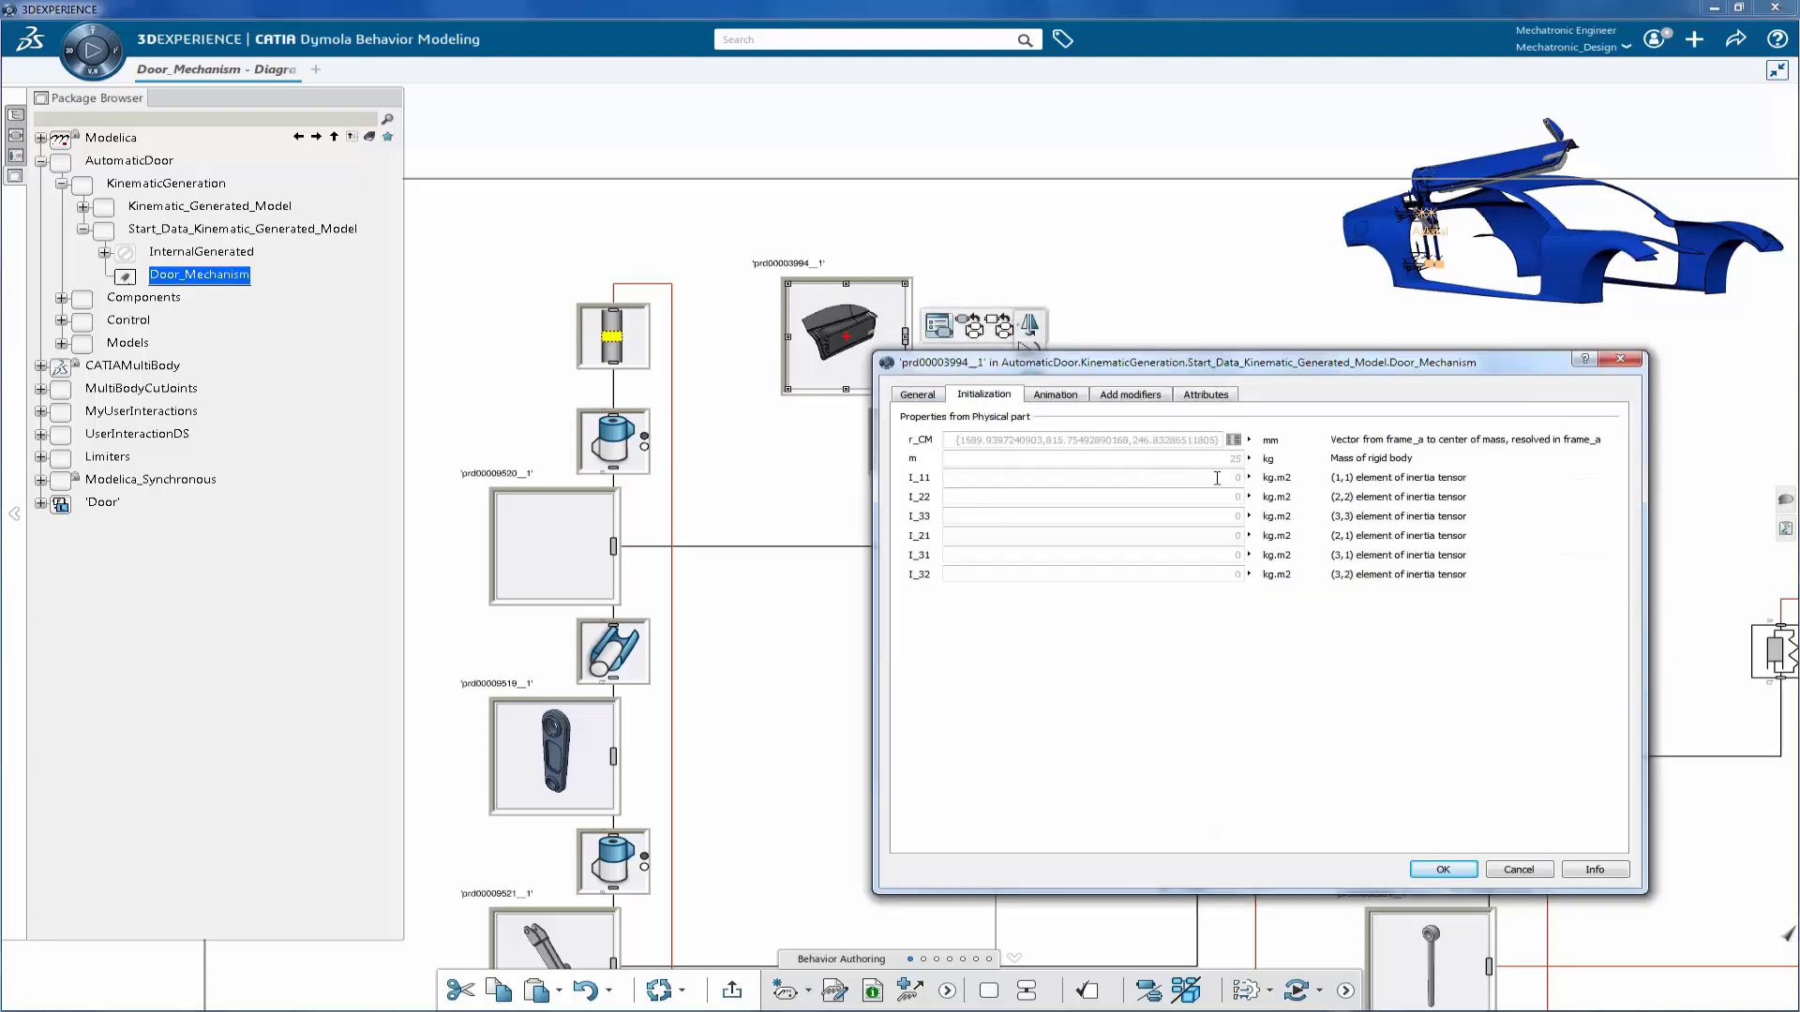
click(1443, 869)
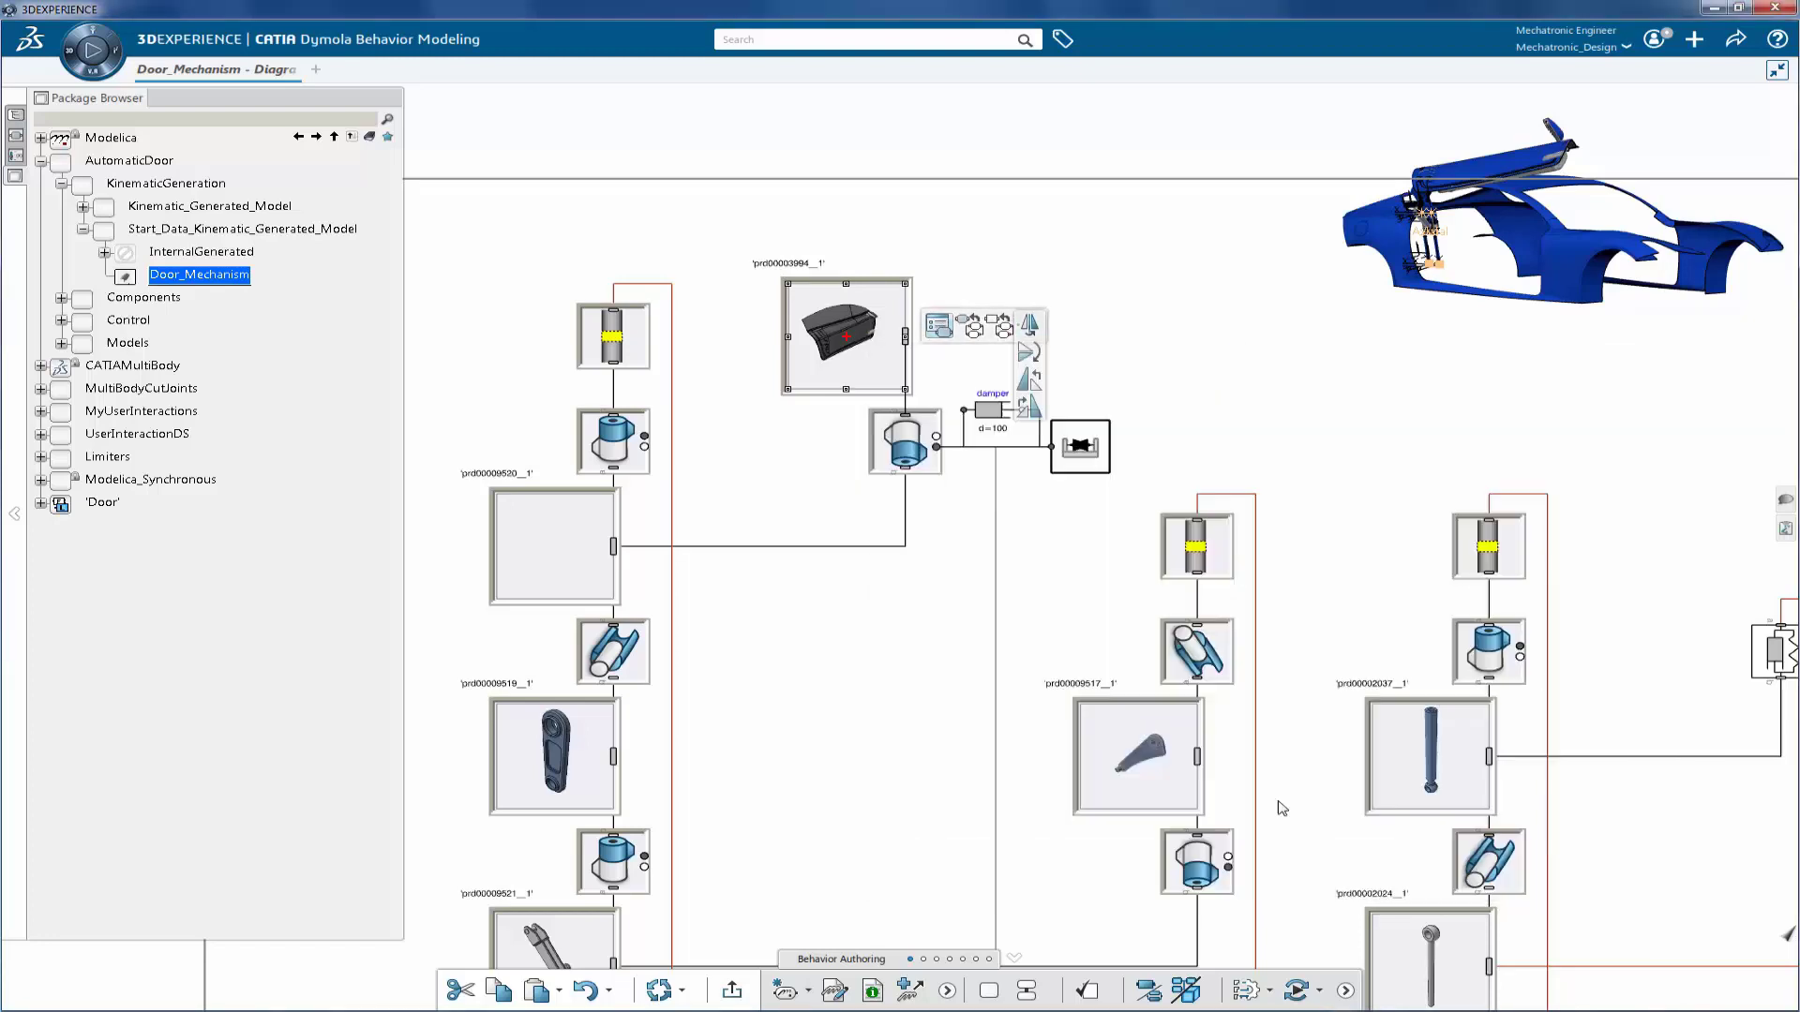
- Check the Spring_26 axial spring parameters beside the linear damper
middle_drag(952, 662, 706, 465)
middle_drag(1061, 648, 498, 598)
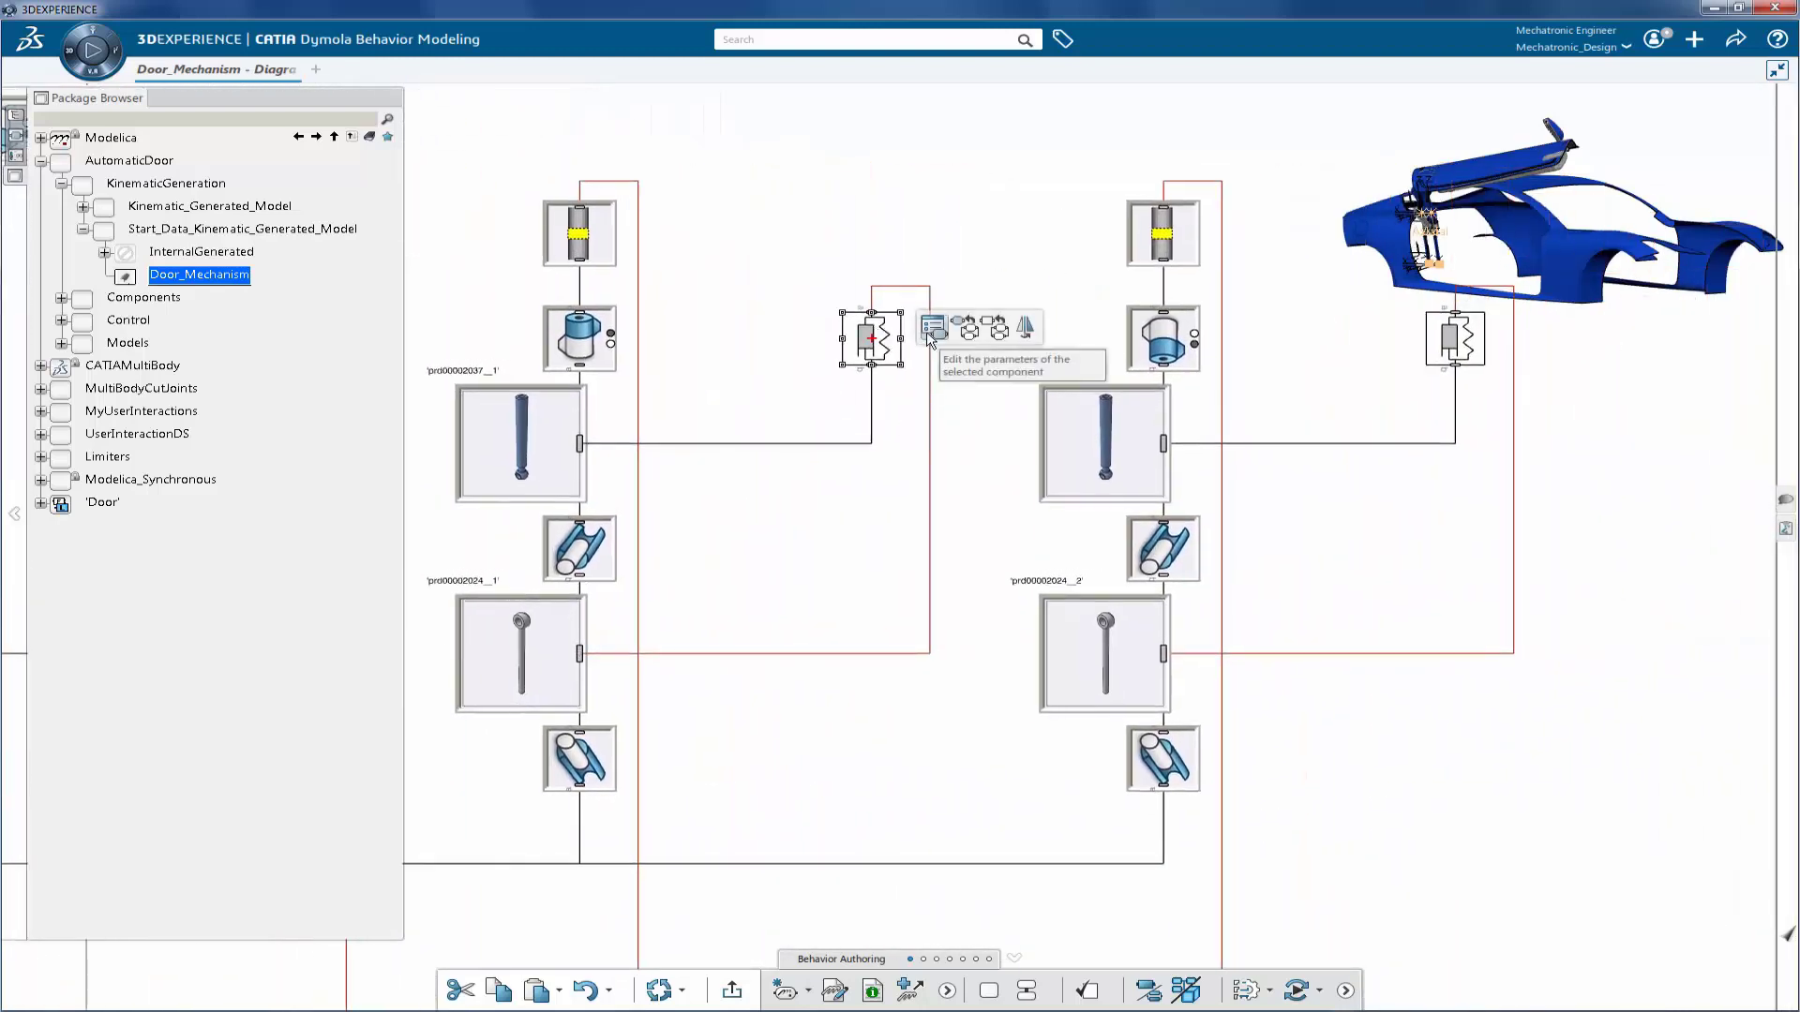
click(933, 327)
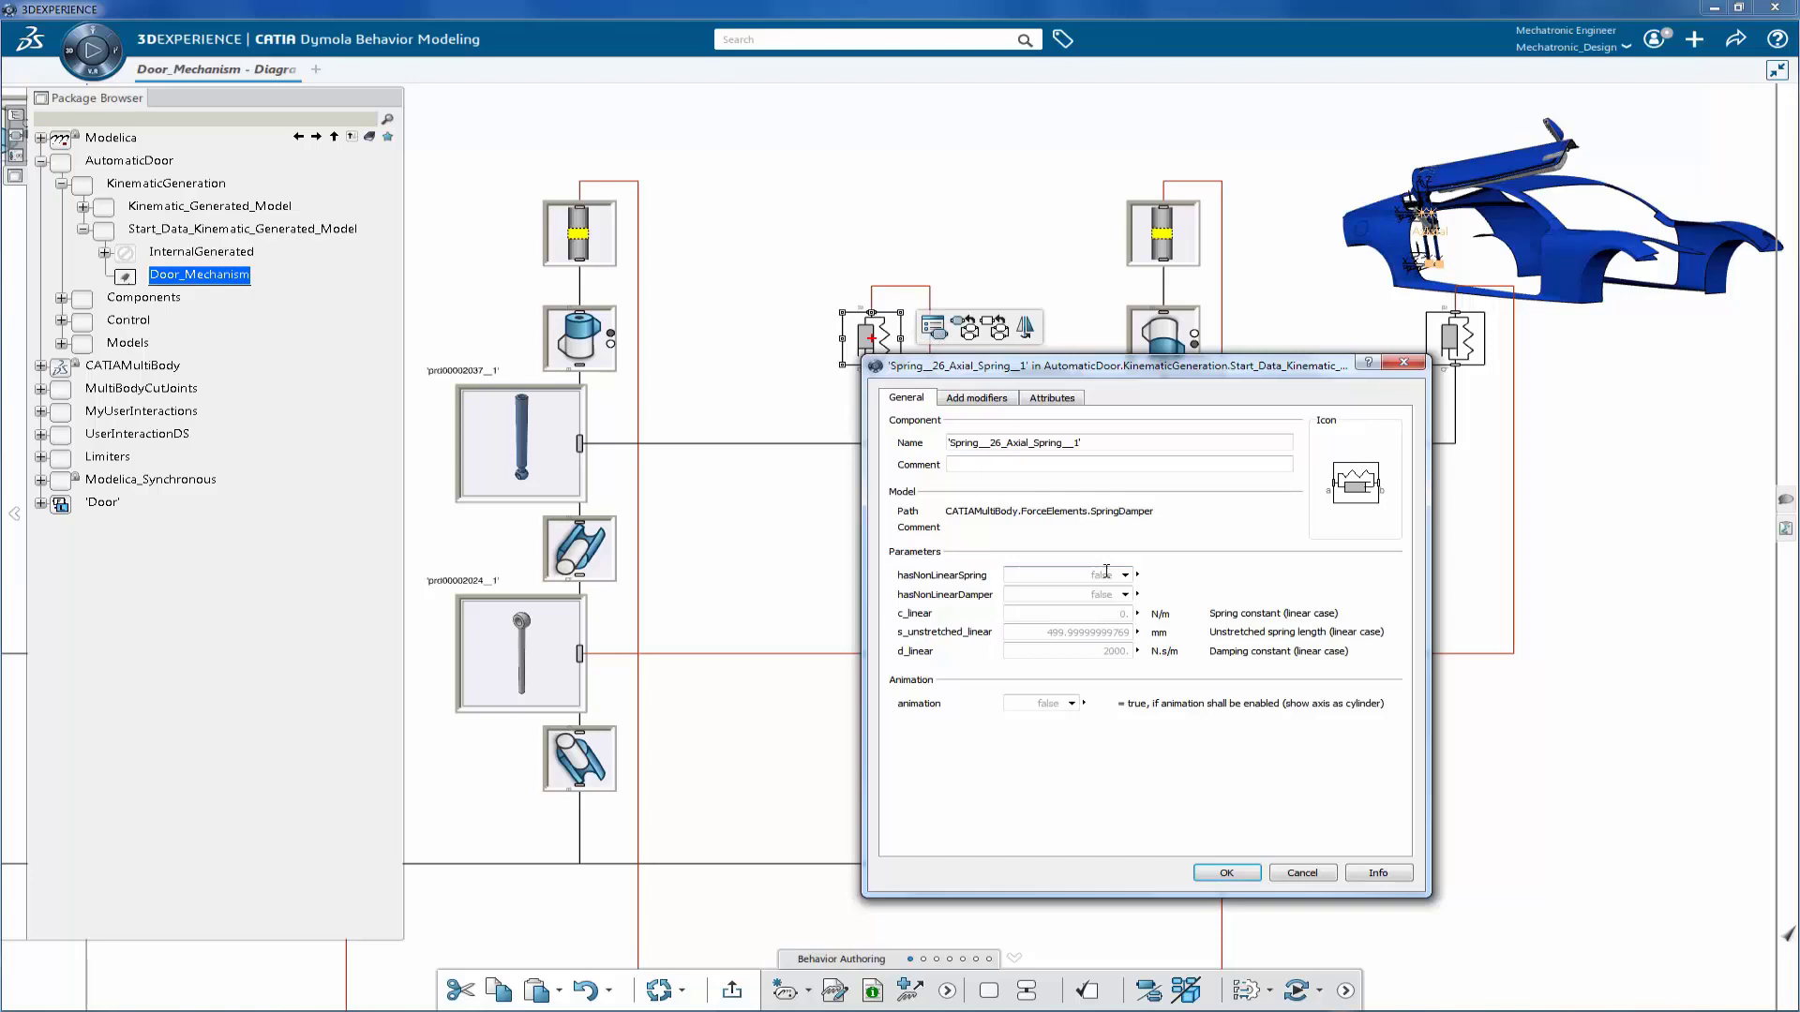
click(1226, 873)
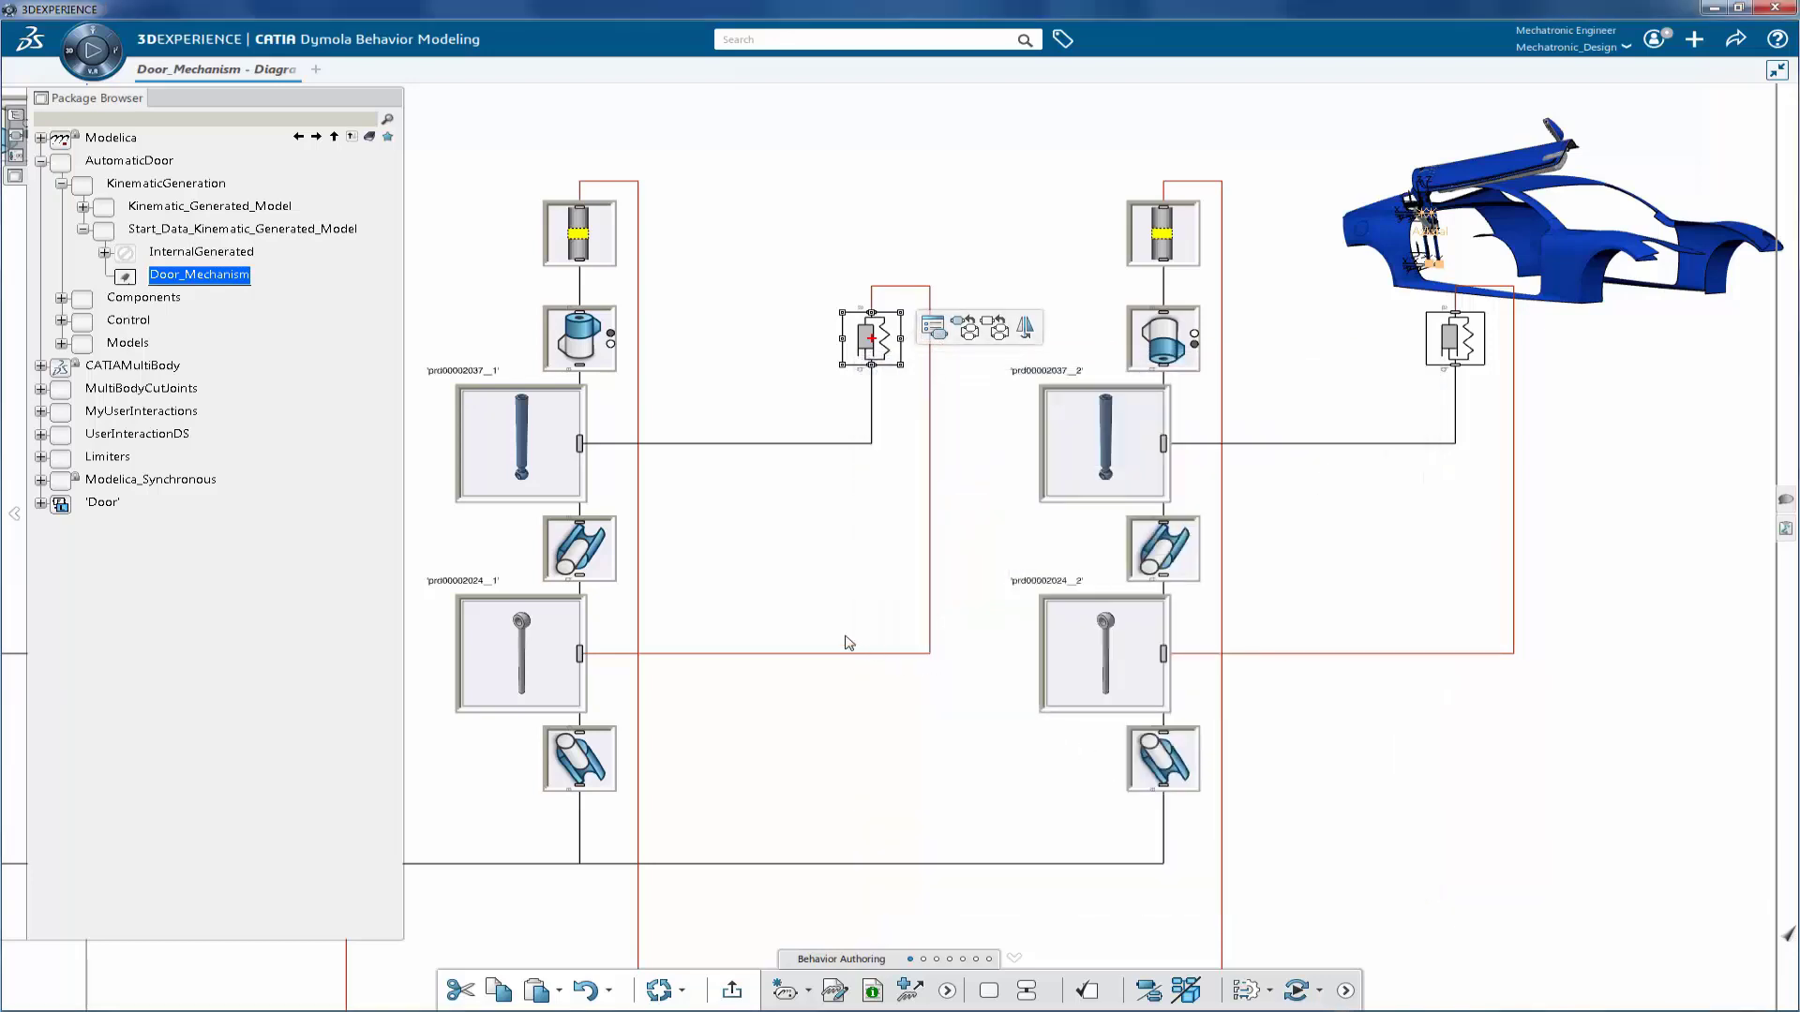
scroll(839, 623, down, 6)
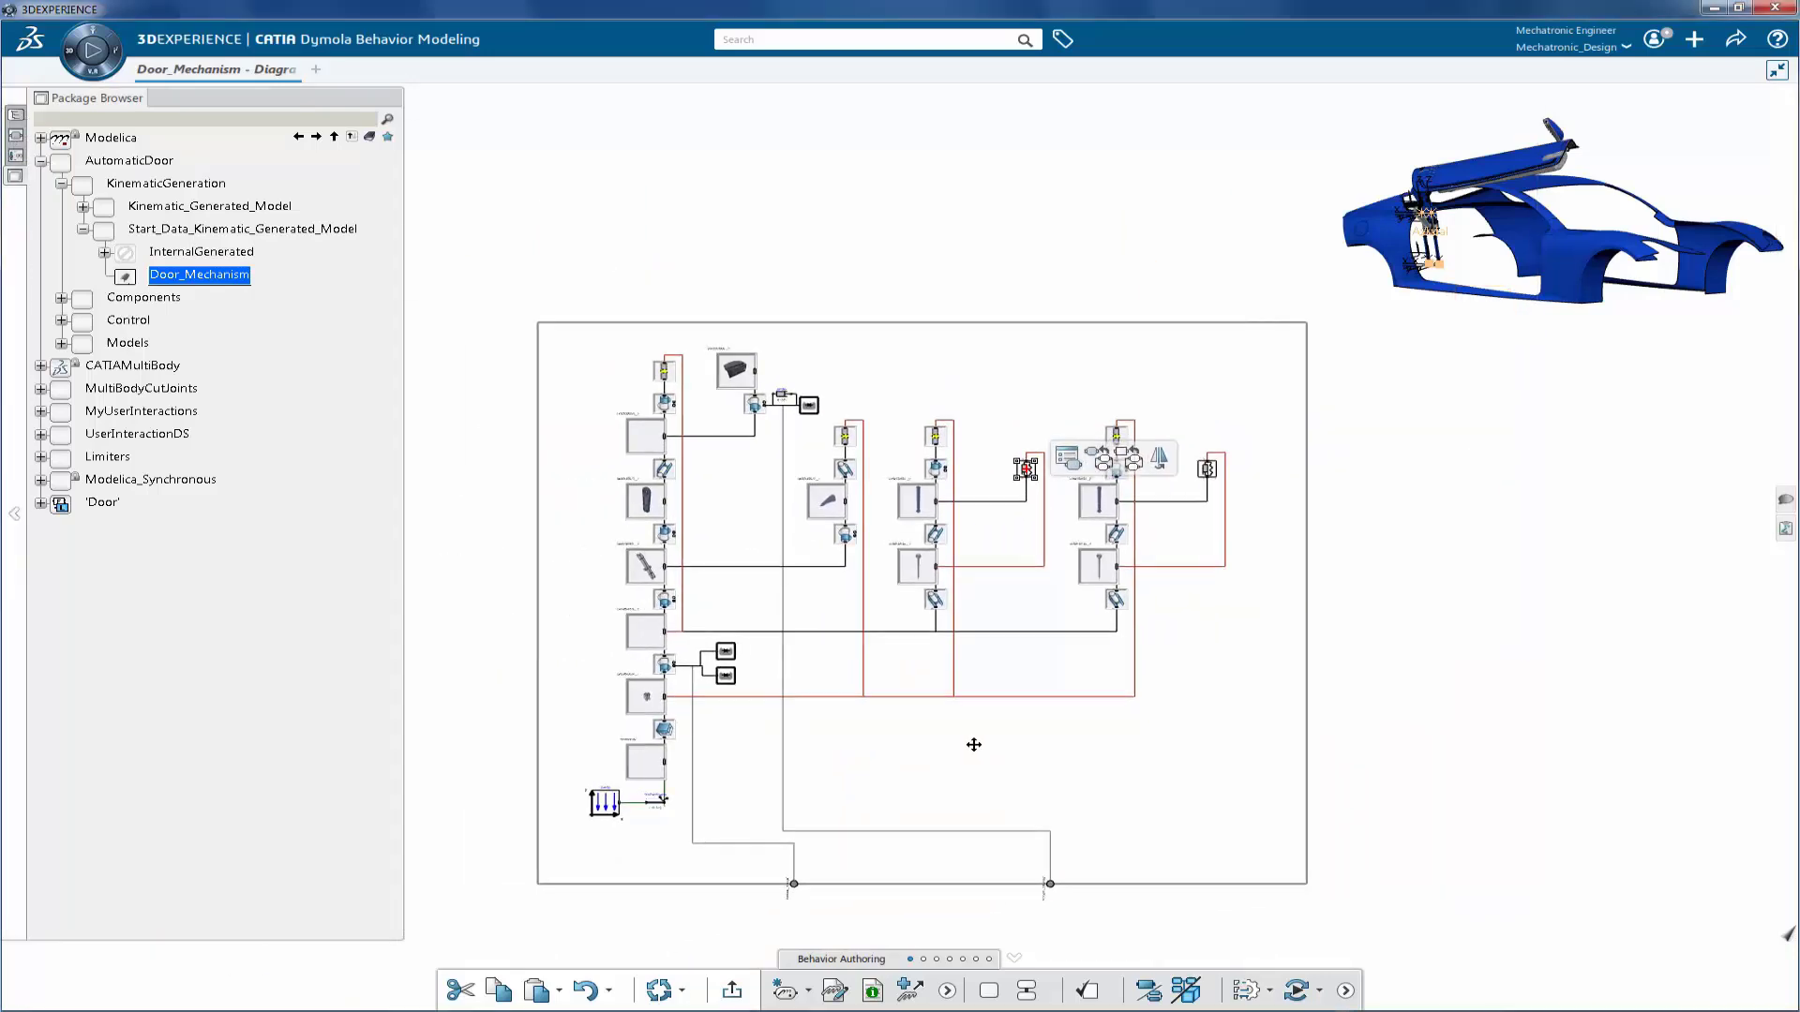
- Open the Controlled_Motion_Angle2 class definition from the scenario's Mechanical Inputs behavior
click(299, 136)
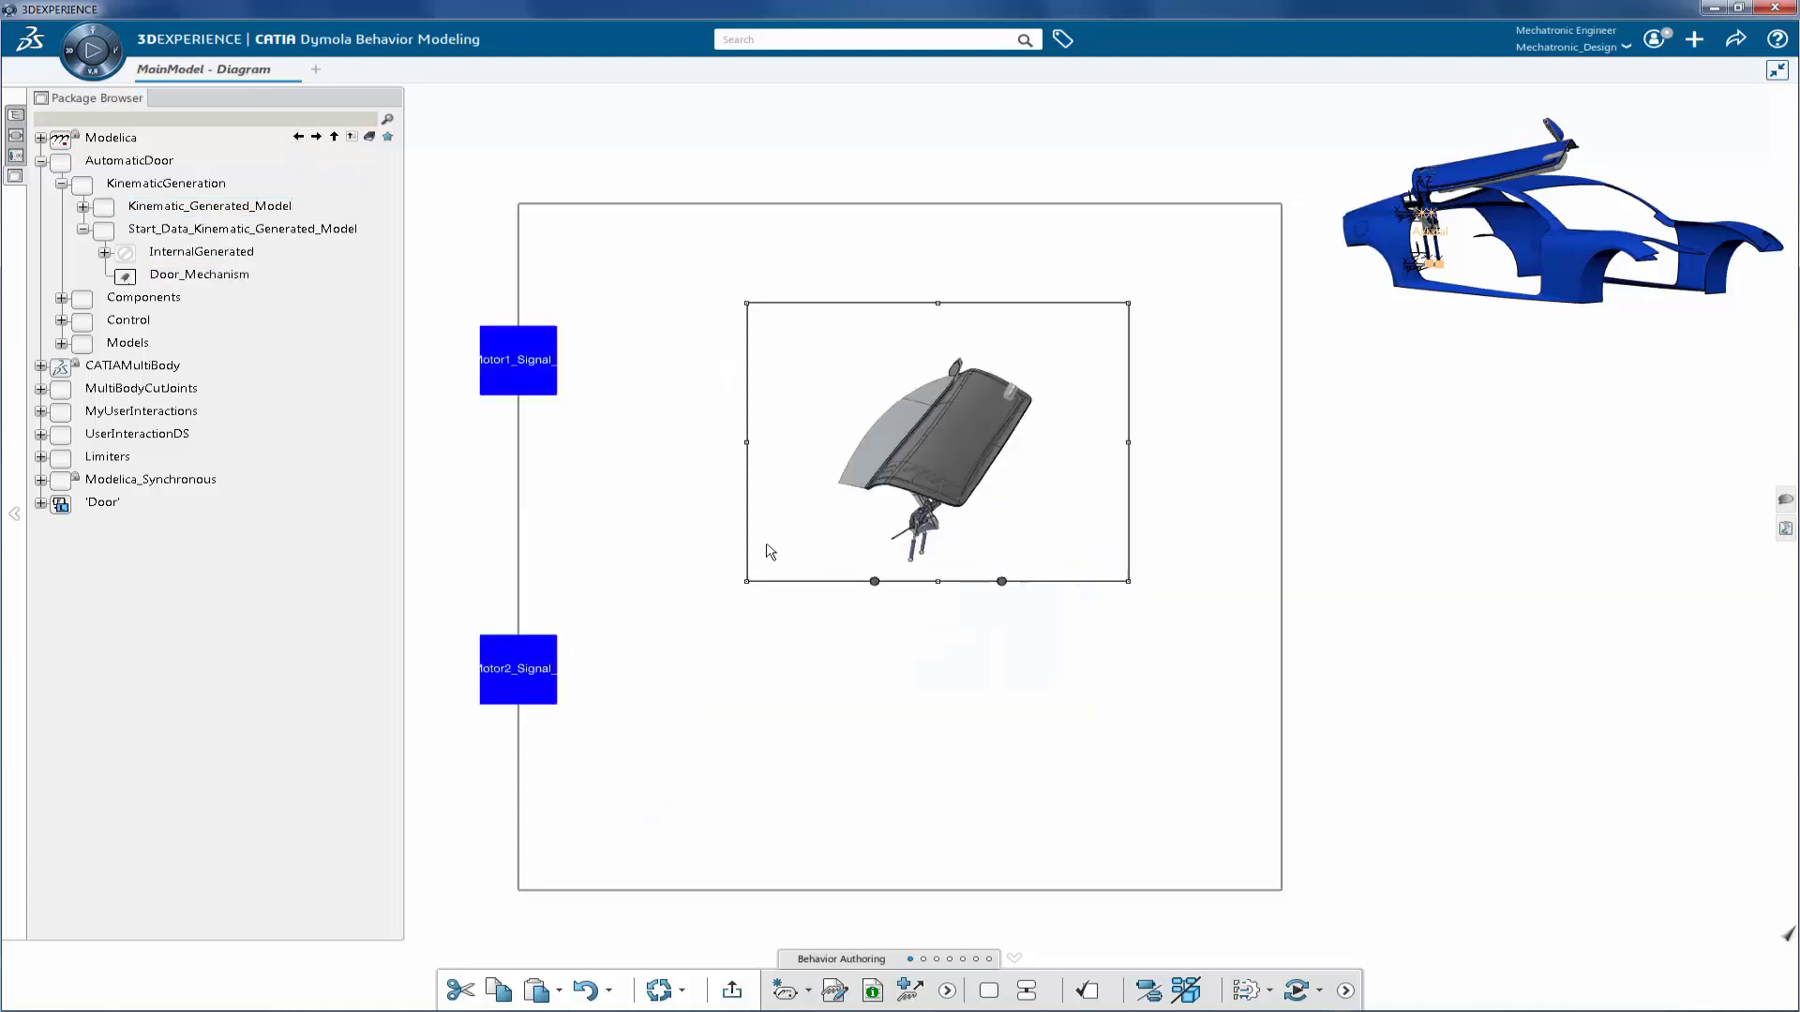
click(732, 990)
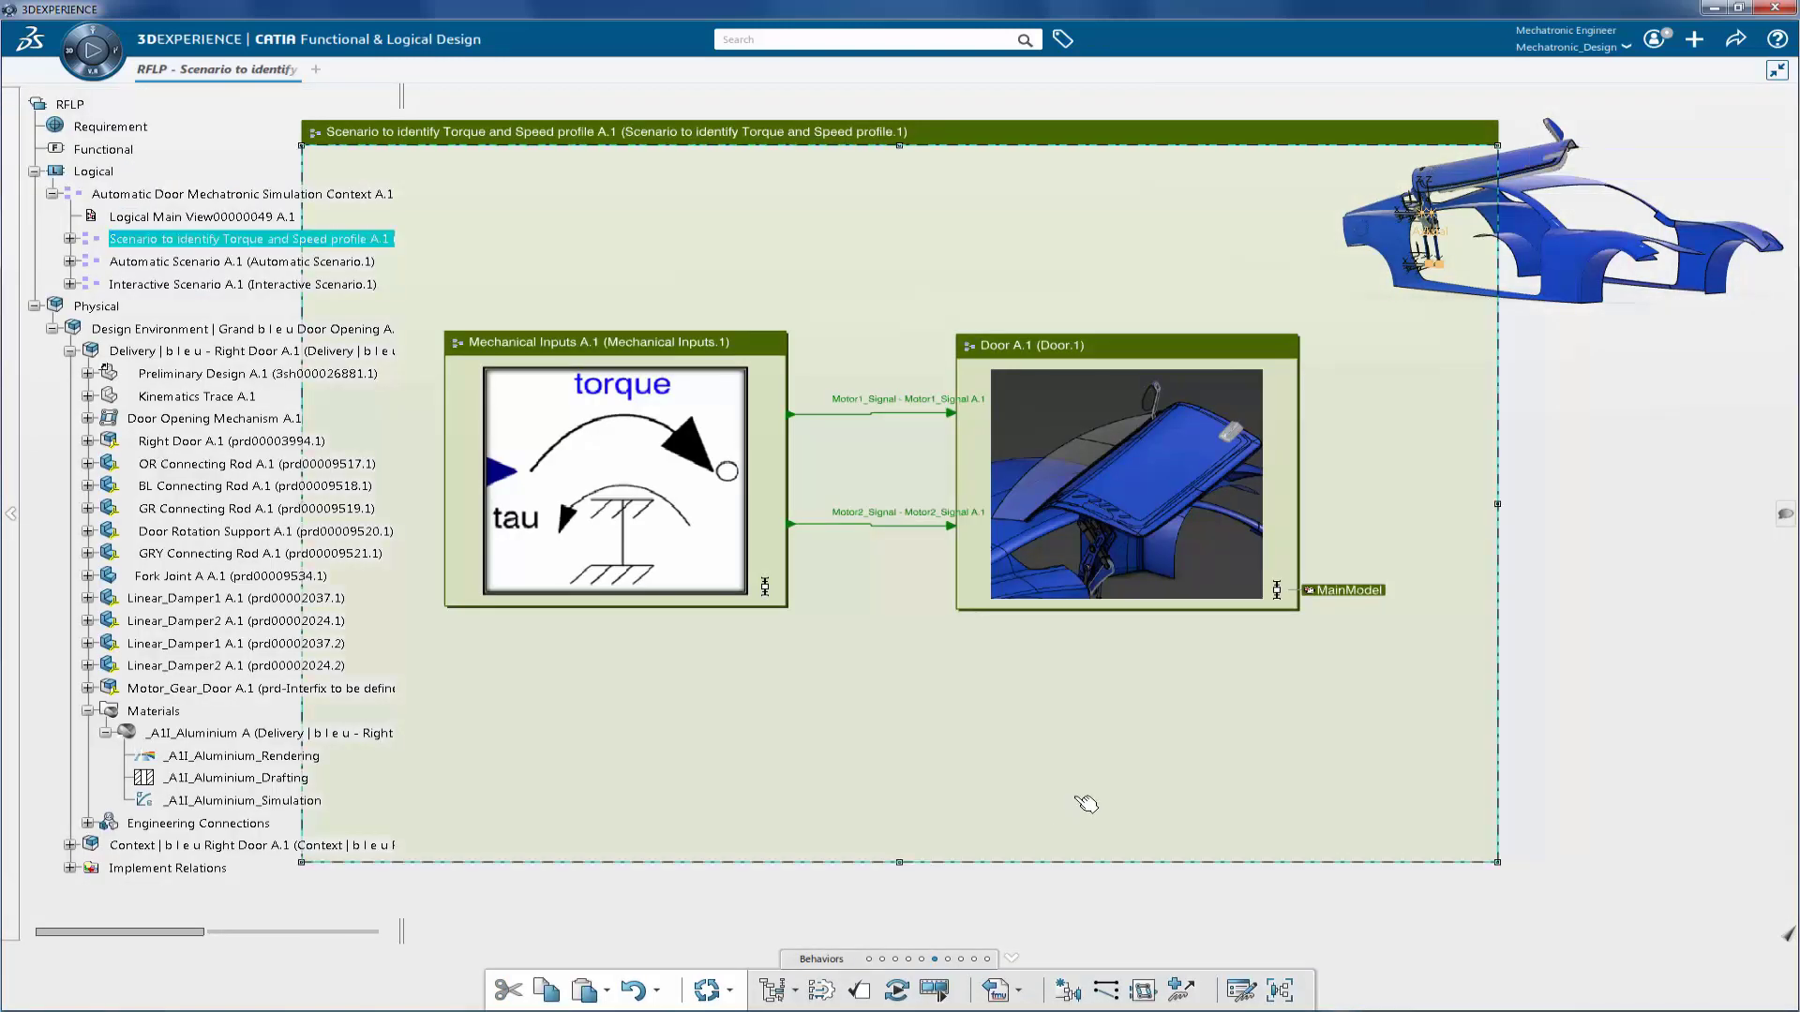
click(765, 587)
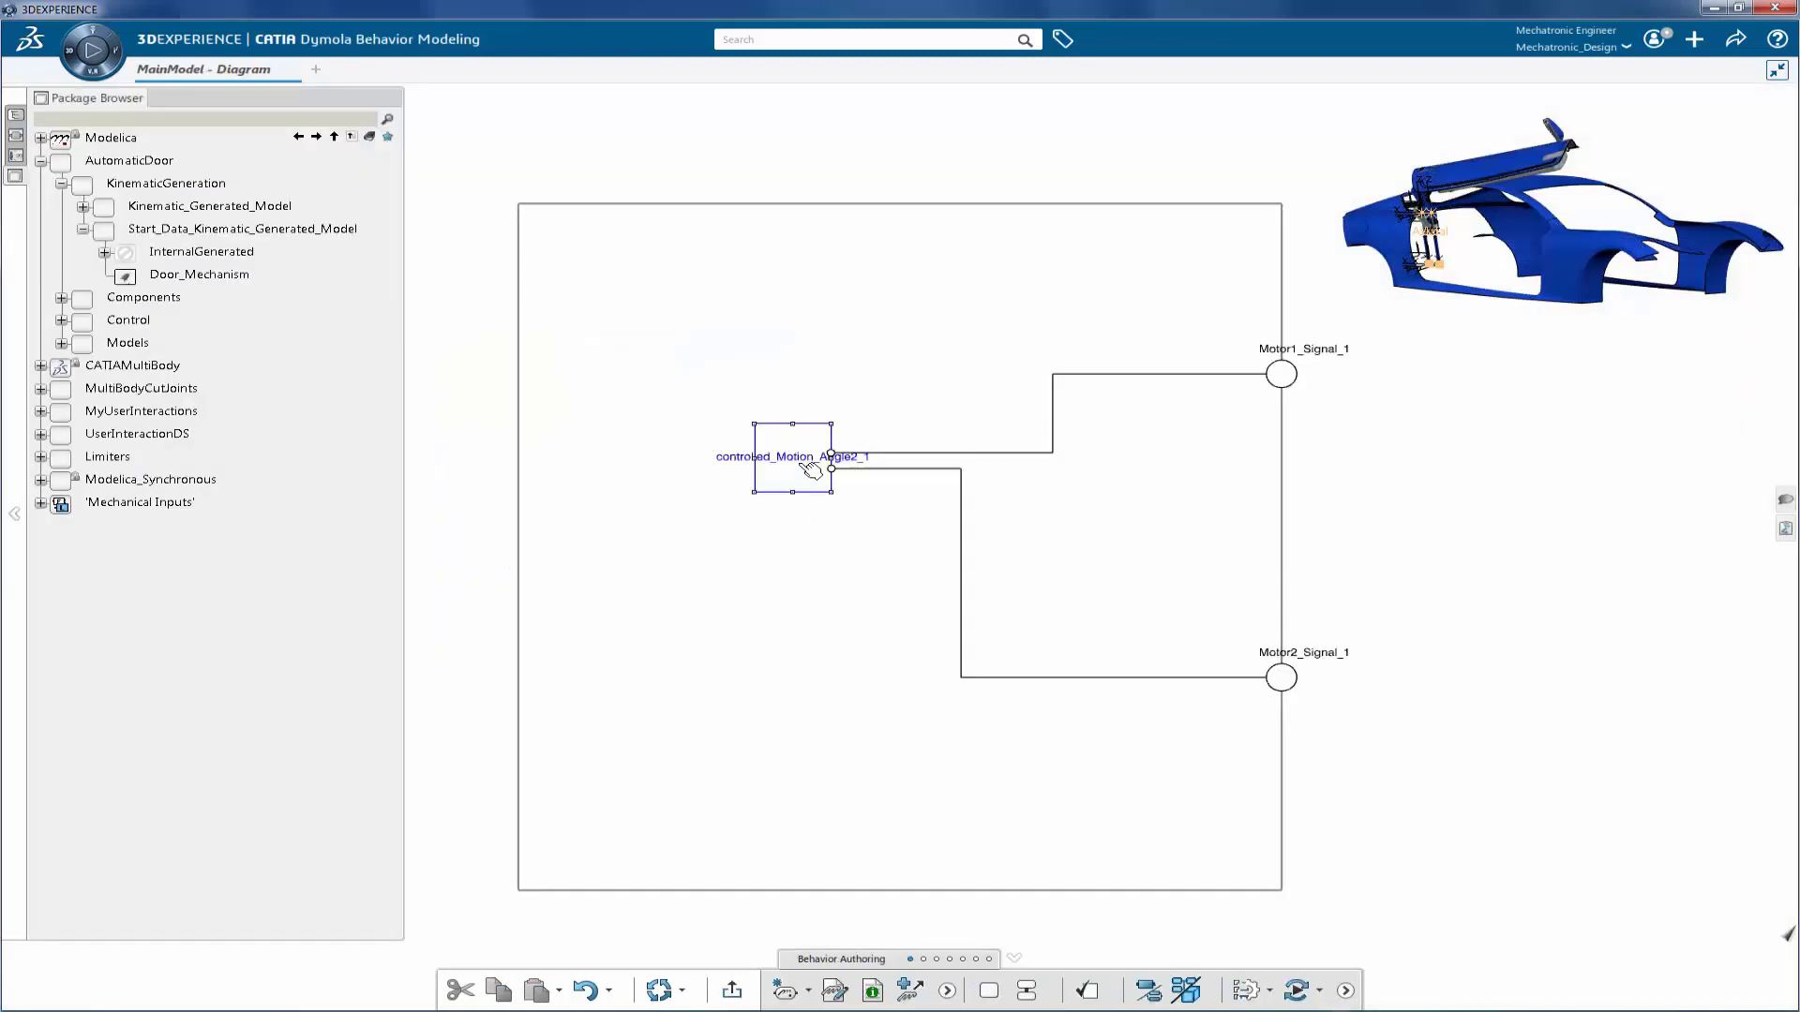
mouse_move(811, 469)
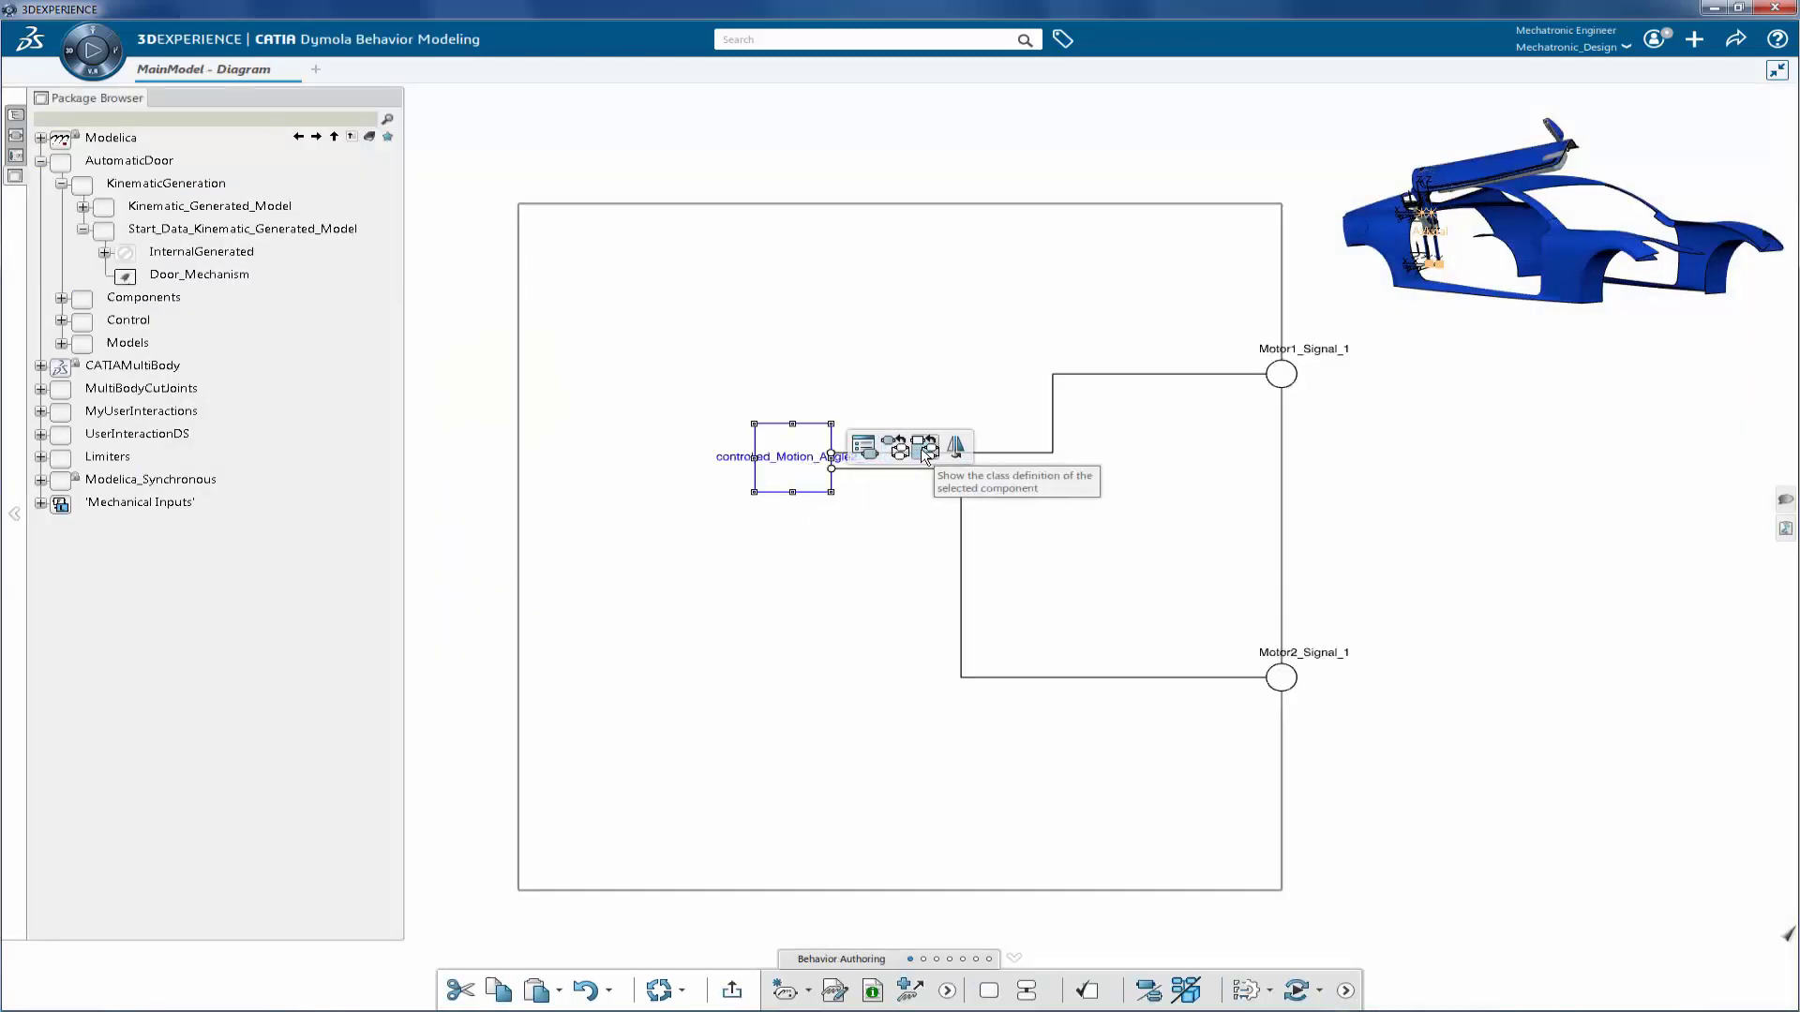
click(911, 454)
scroll(1071, 451, down, 5)
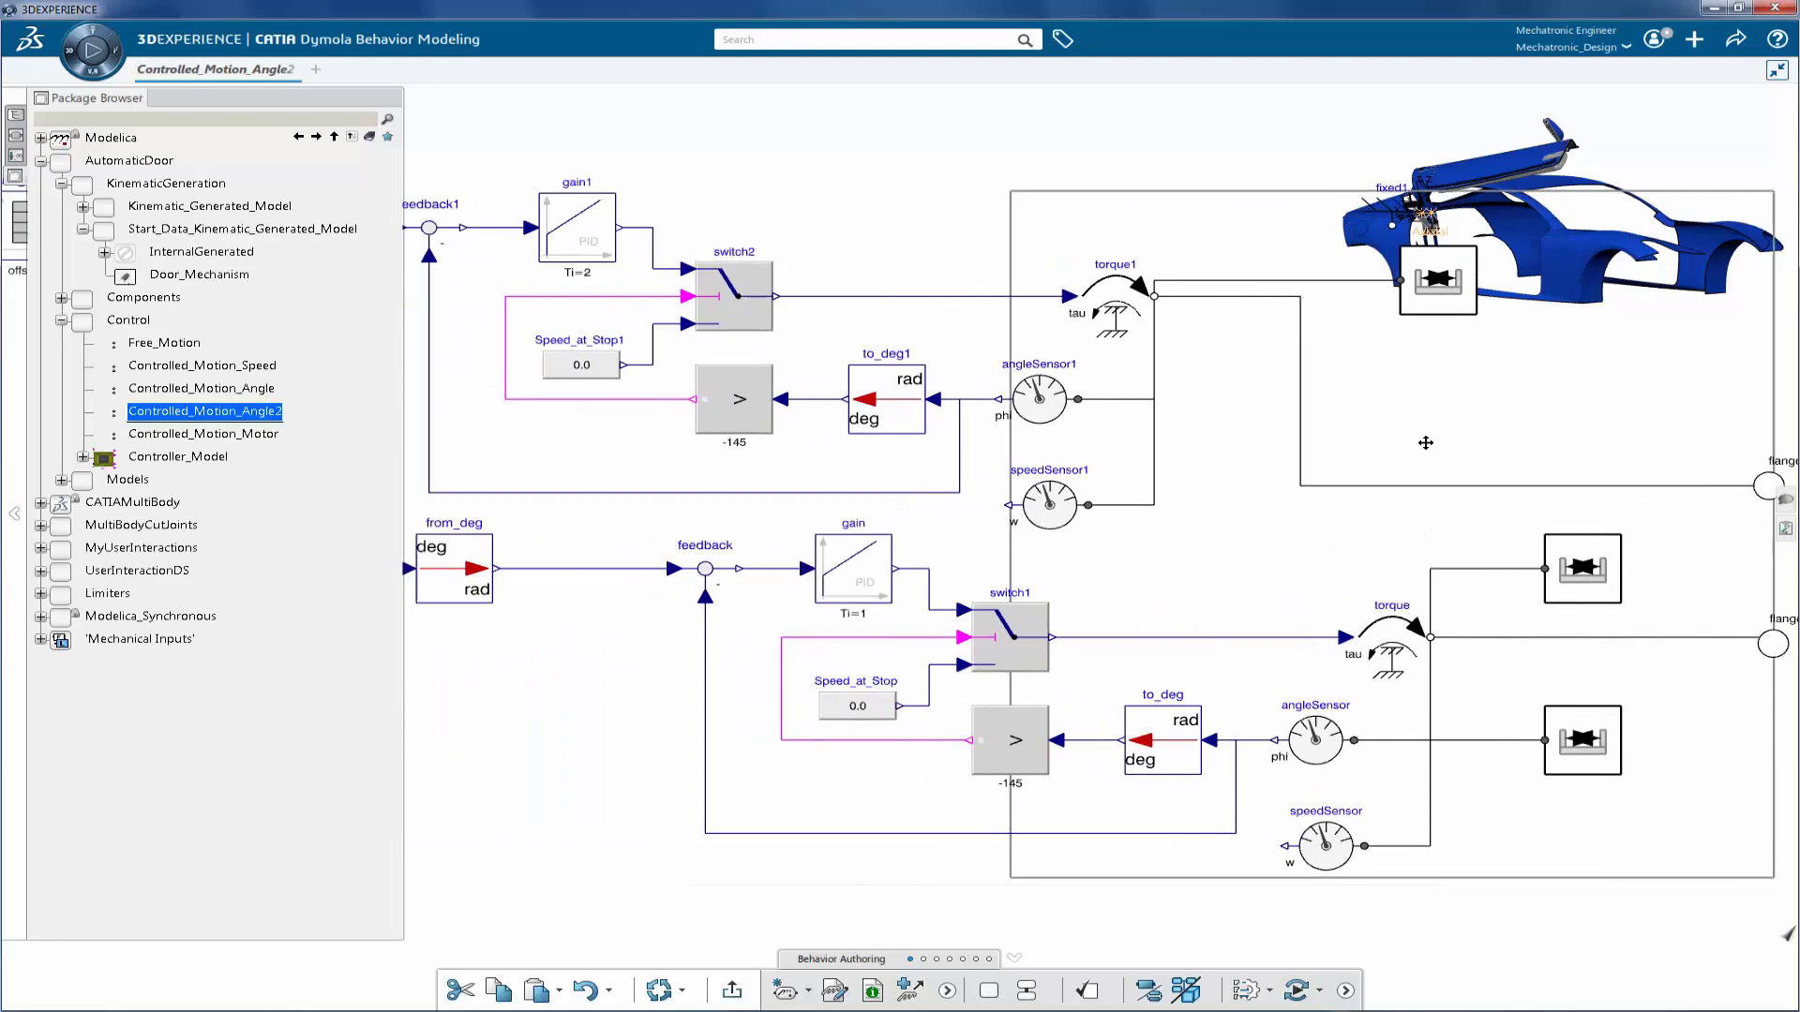
scroll(1509, 510, down, 2)
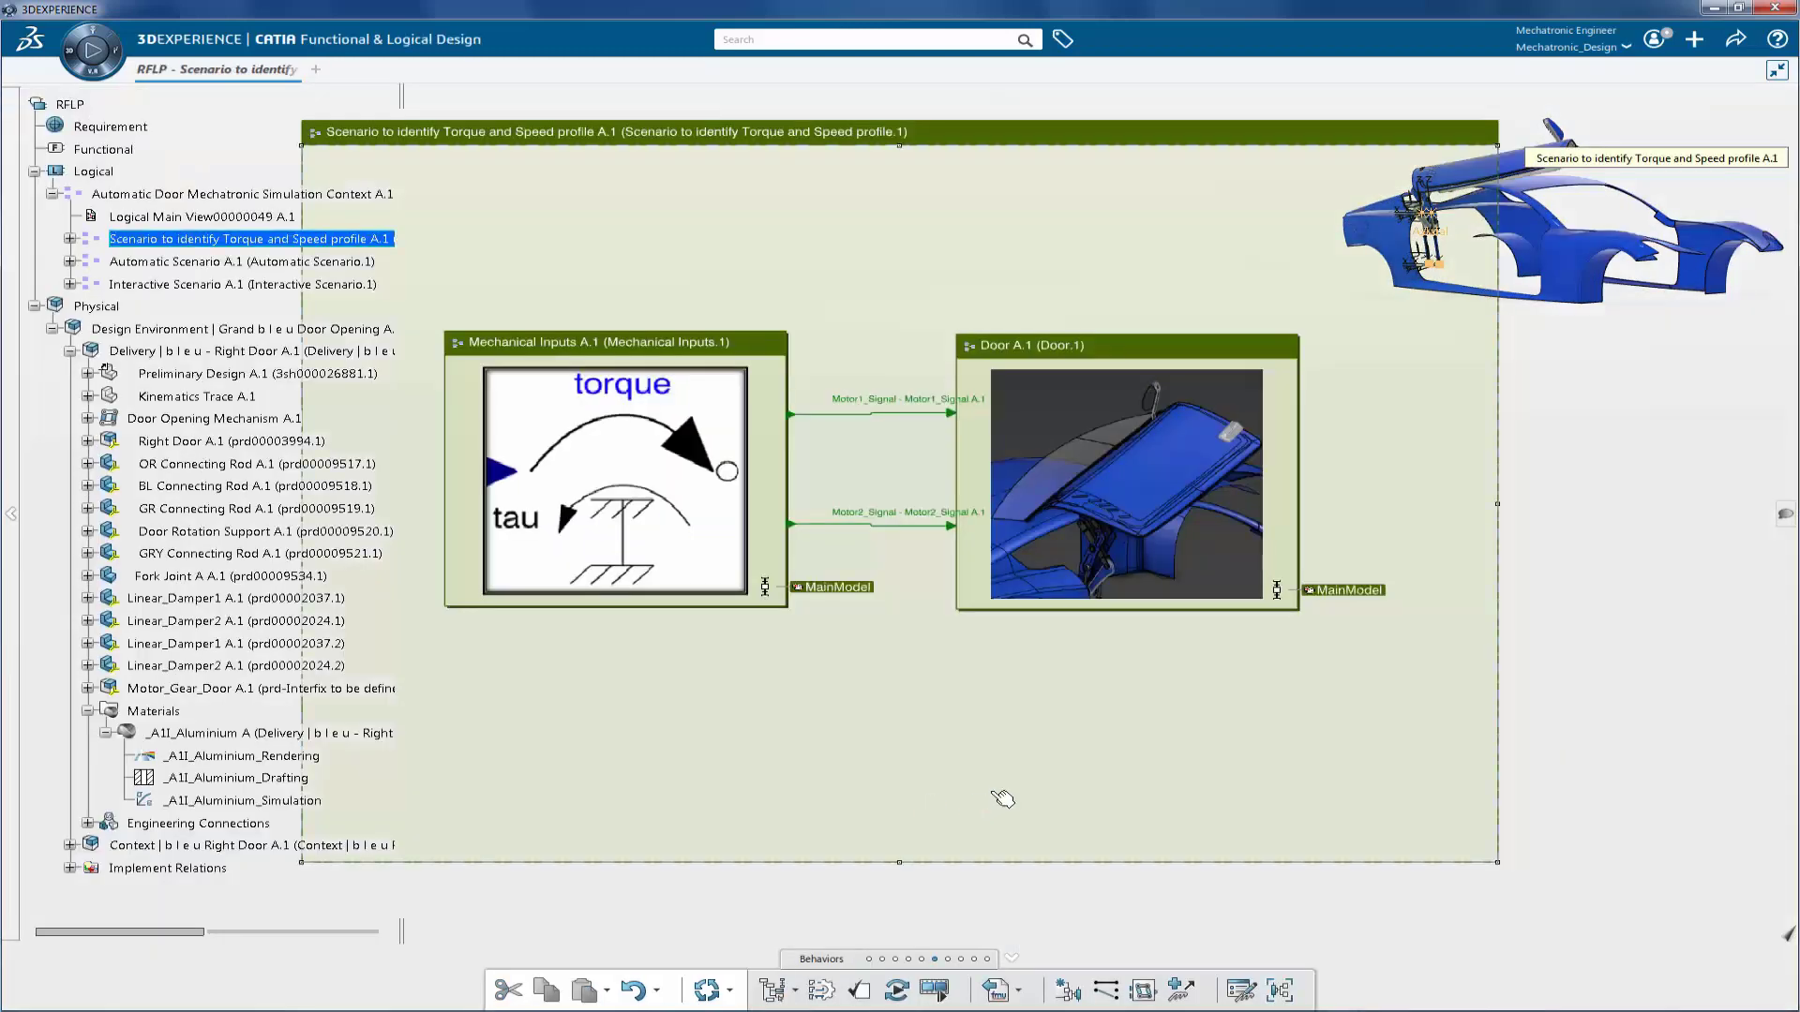
- Confirm the execution setup: 10 s stop time, 0.001 s output interval, Dassl integration
click(822, 990)
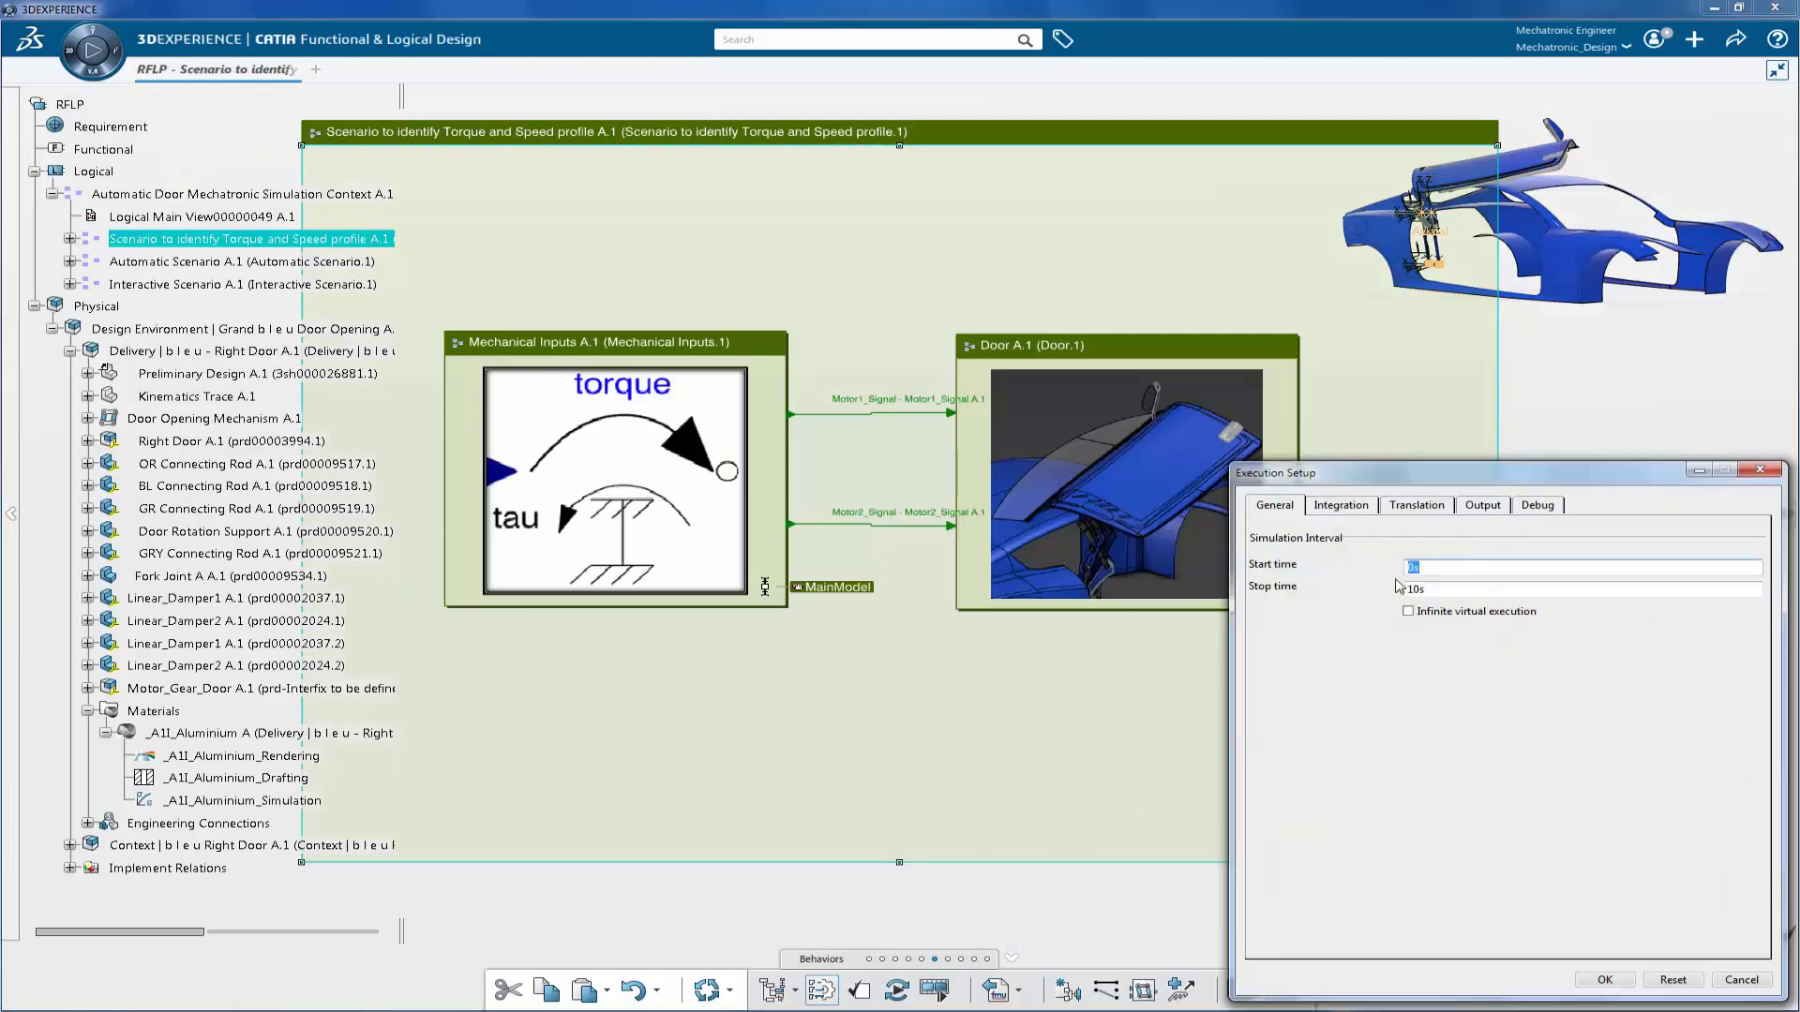
click(1353, 504)
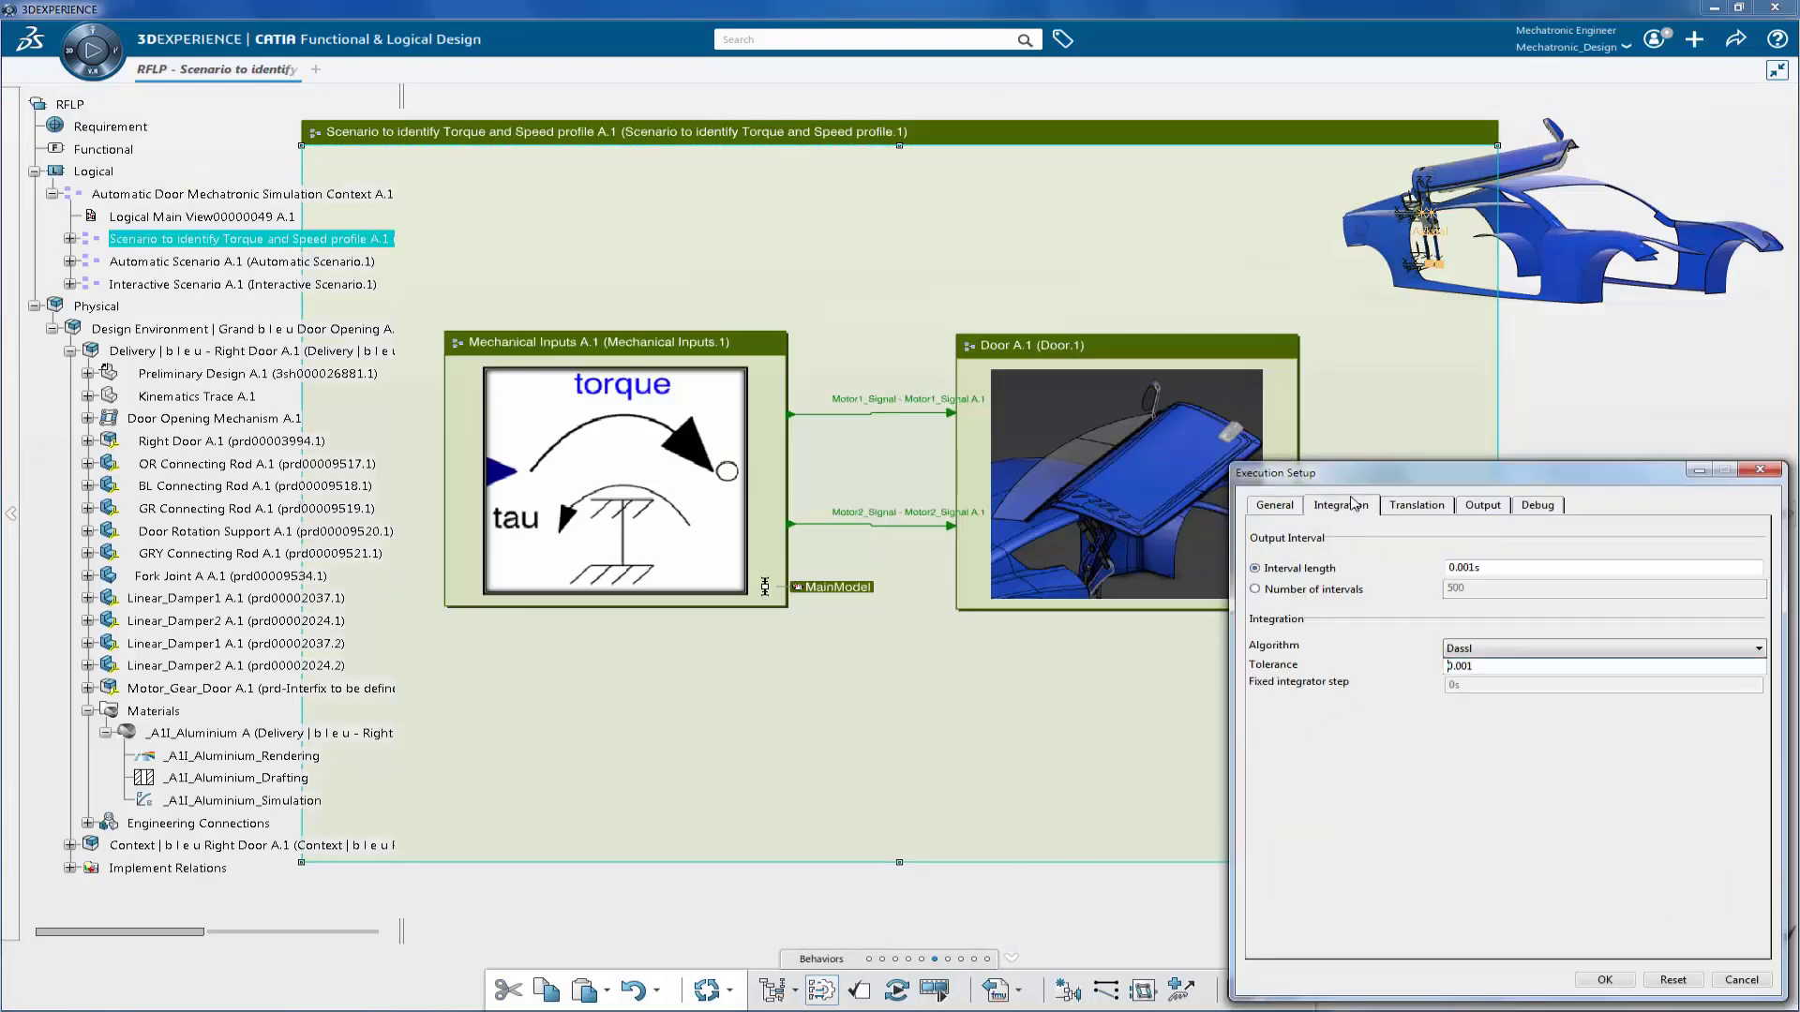
click(1605, 979)
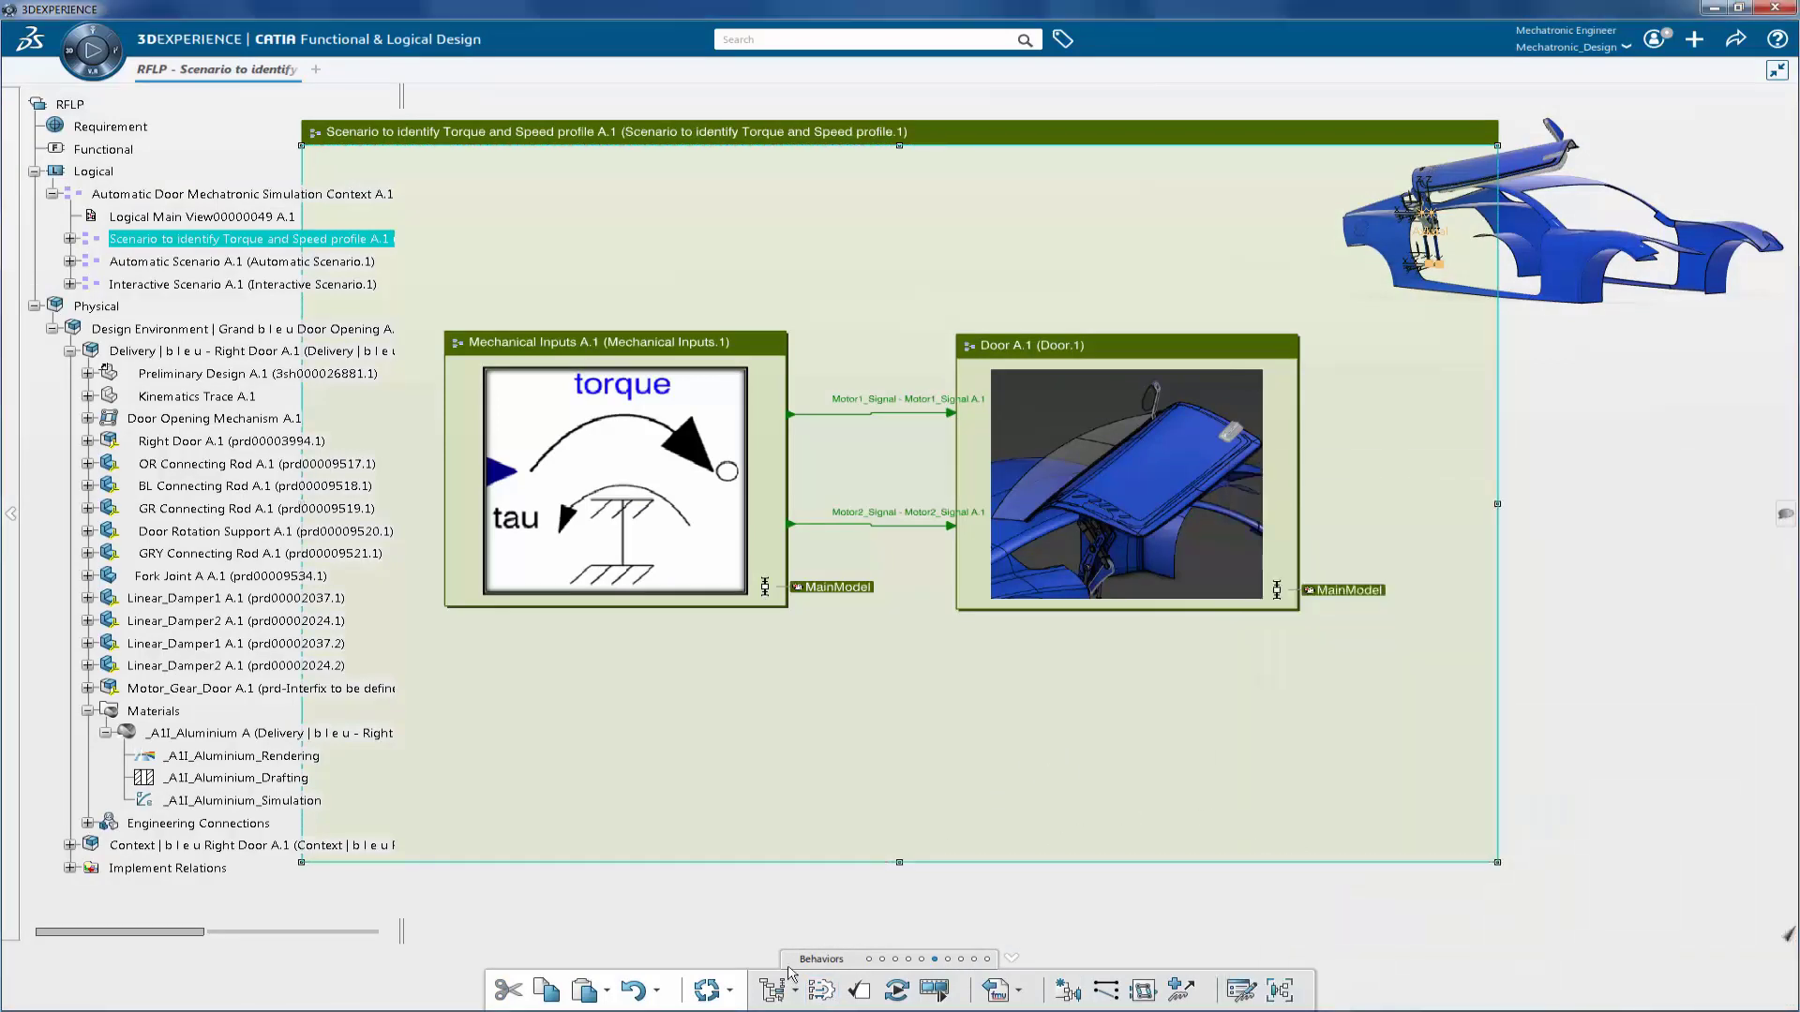
- Run the 10 s torque-and-speed simulation to plot door angles and torques, then exit
click(895, 990)
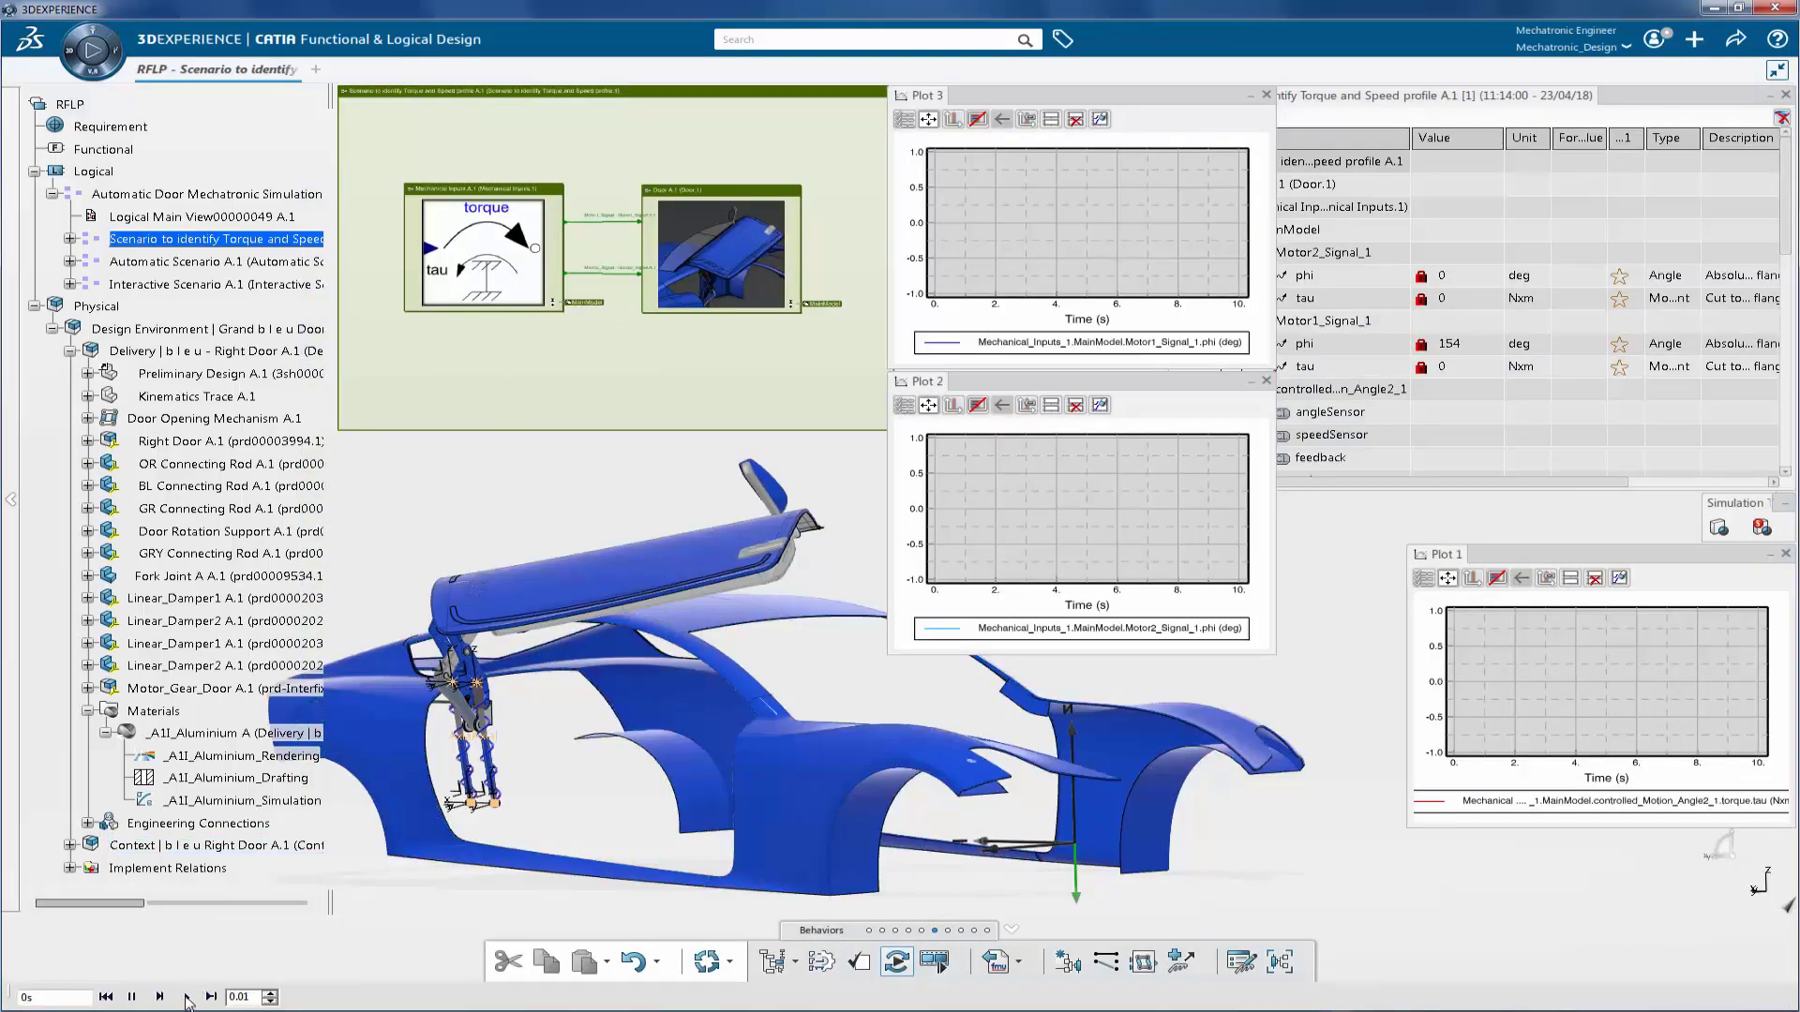
click(187, 996)
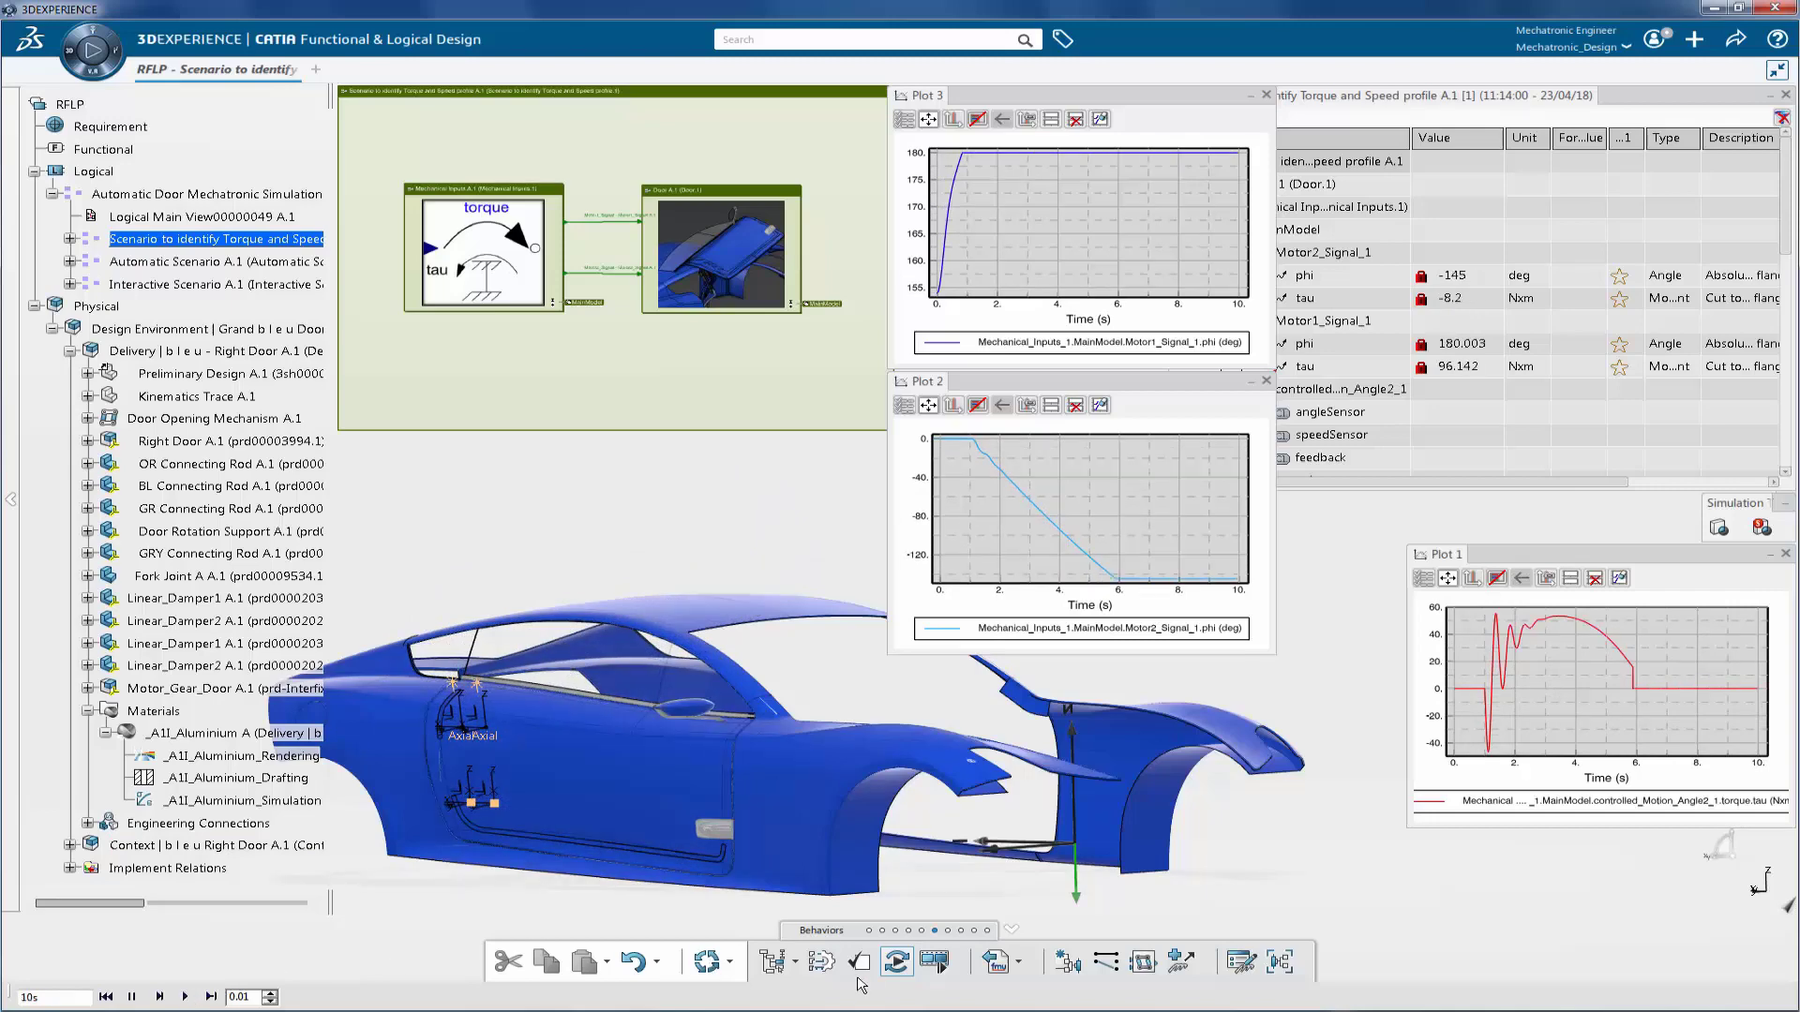
click(896, 961)
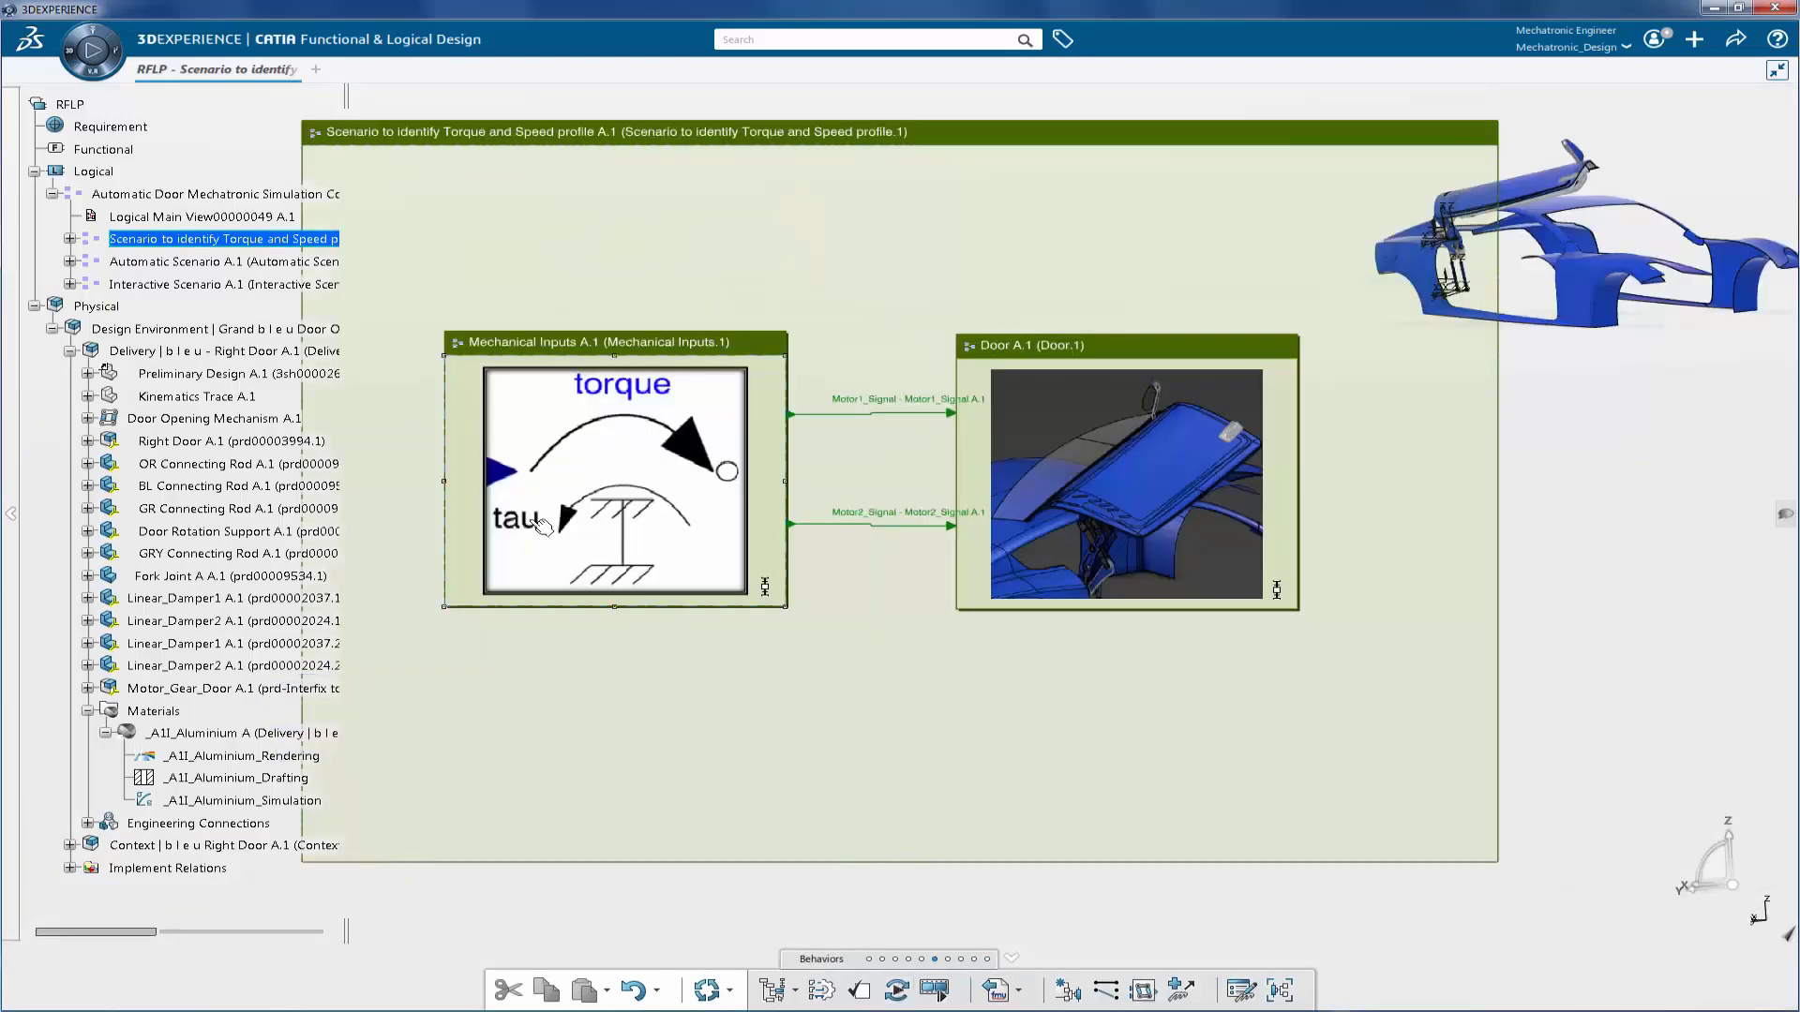
- Open Automatic Scenario A.1's Electrically Controlled Door and inspect Door A.1's Door_Mechanism model
double_click(300, 261)
double_click(809, 458)
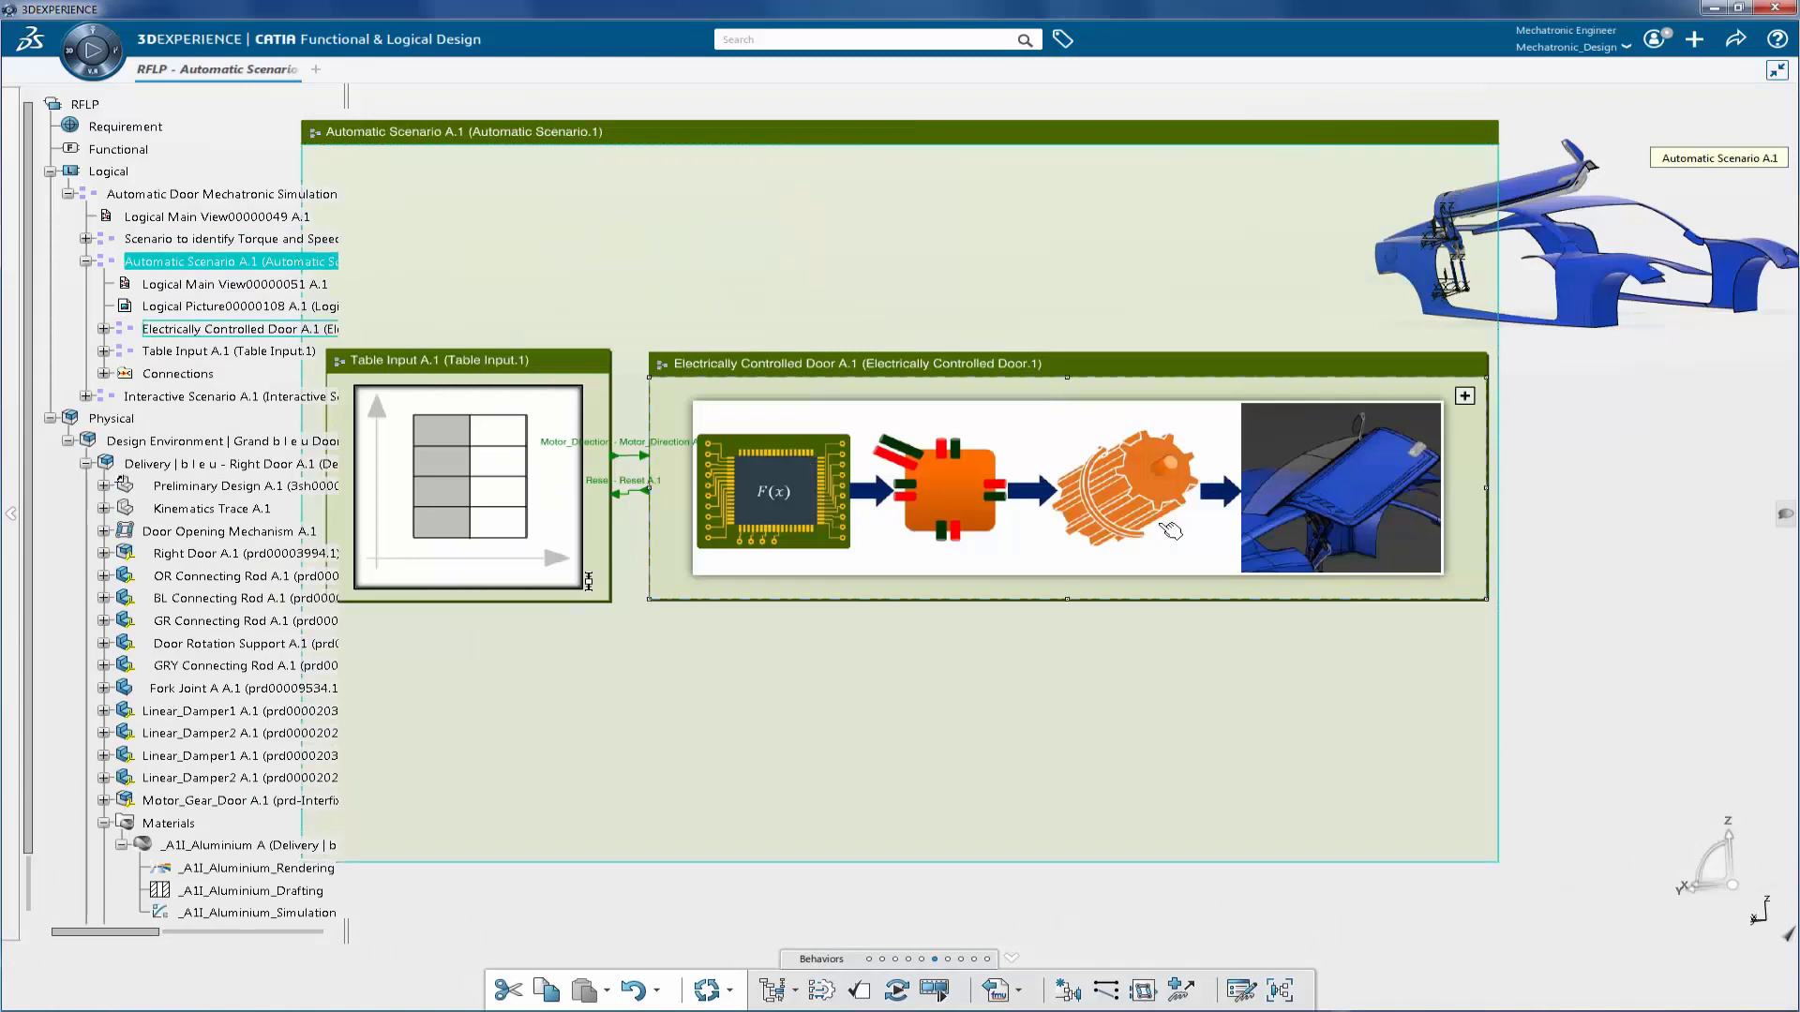
double_click(1404, 561)
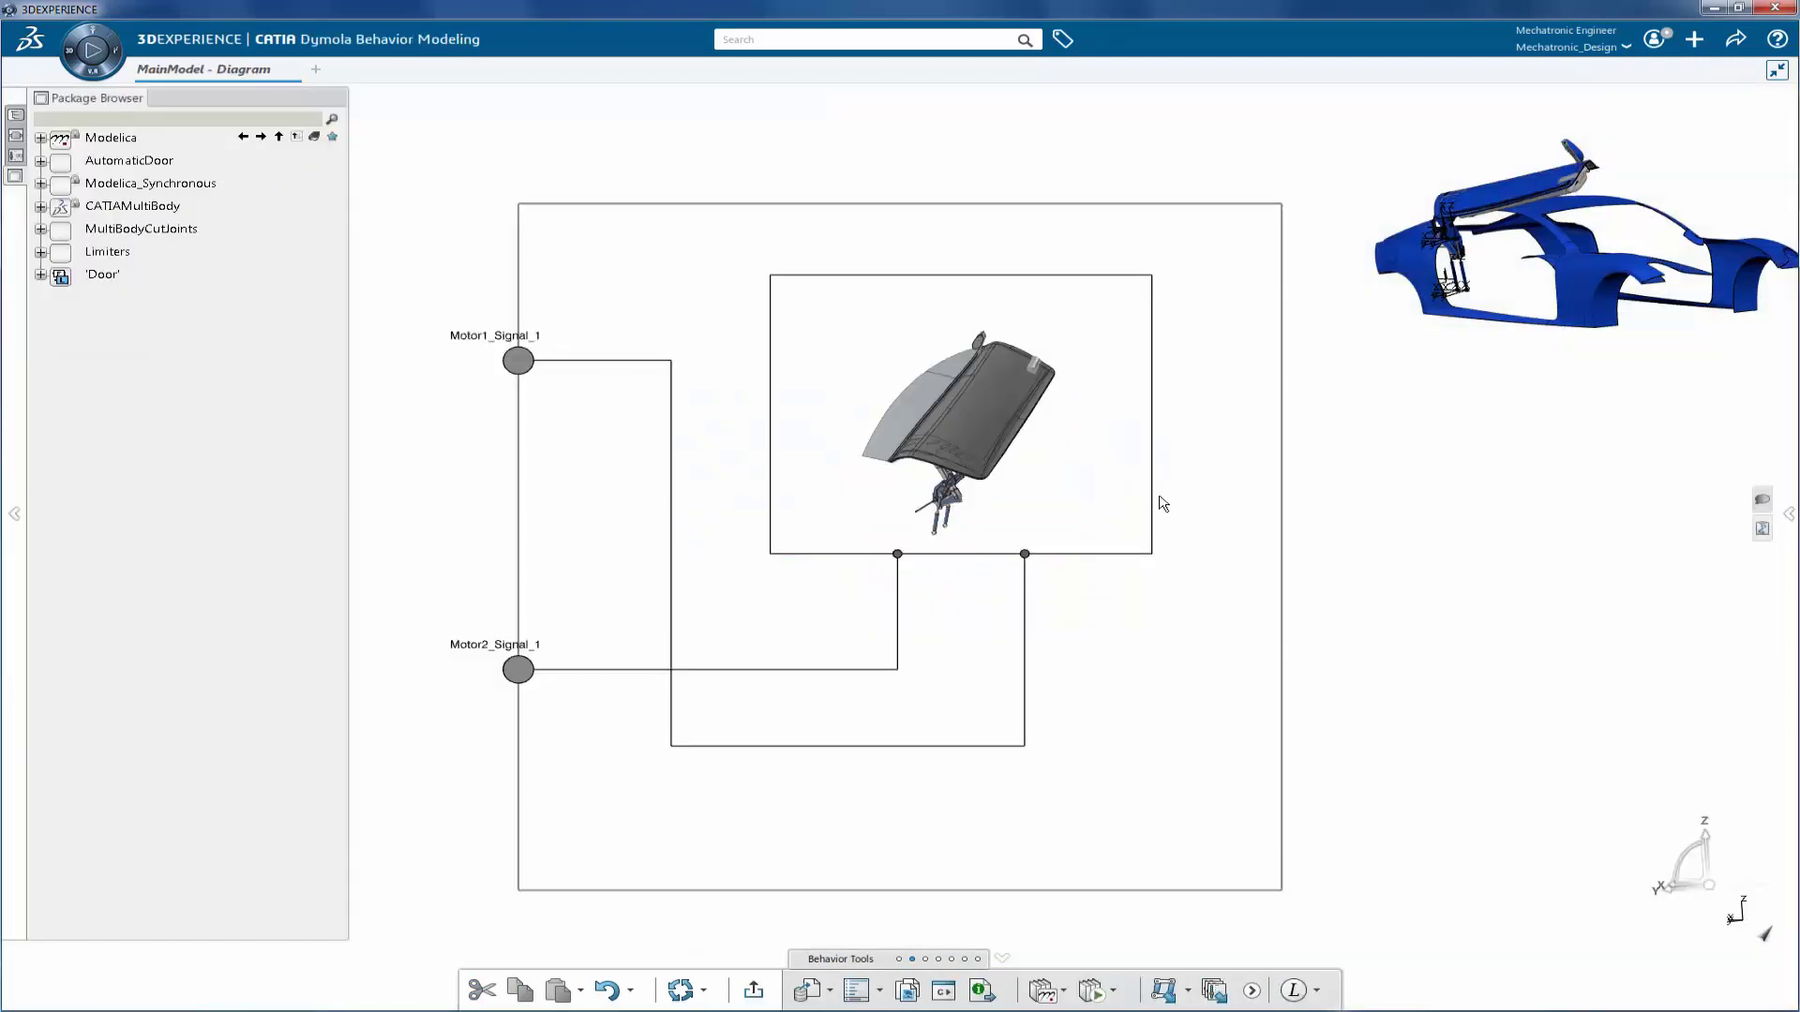
click(1112, 485)
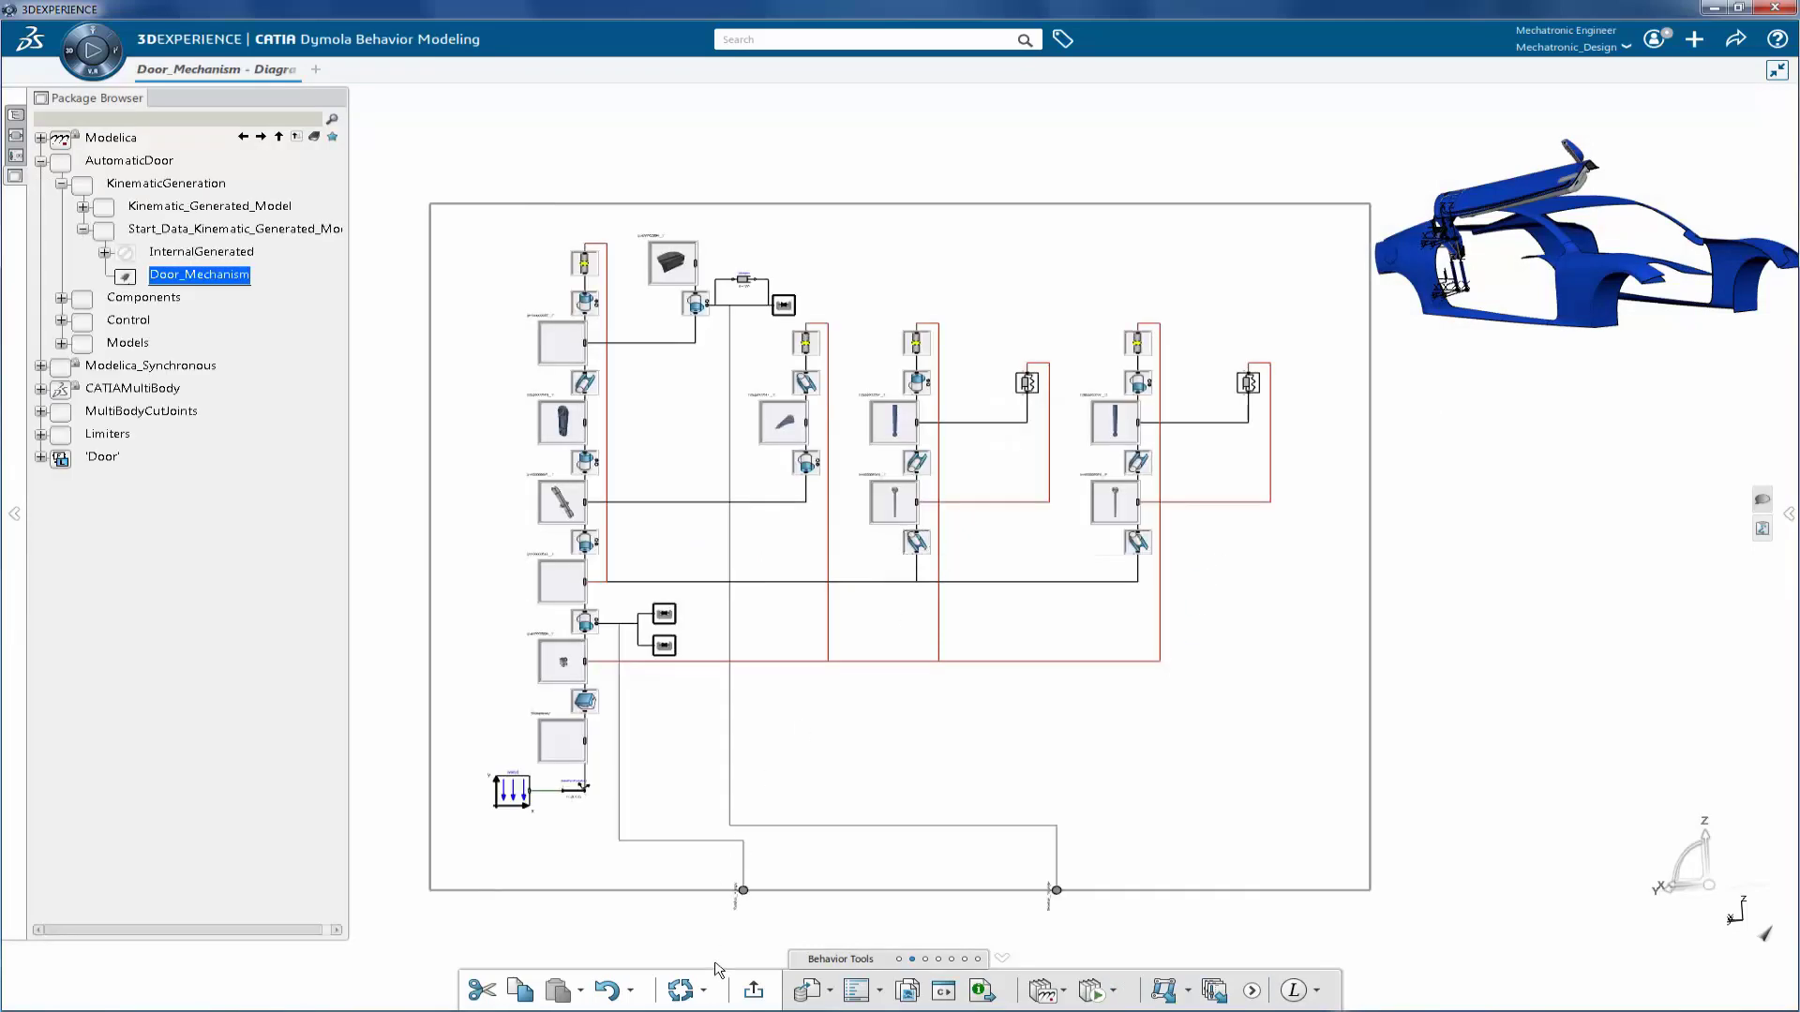
click(754, 990)
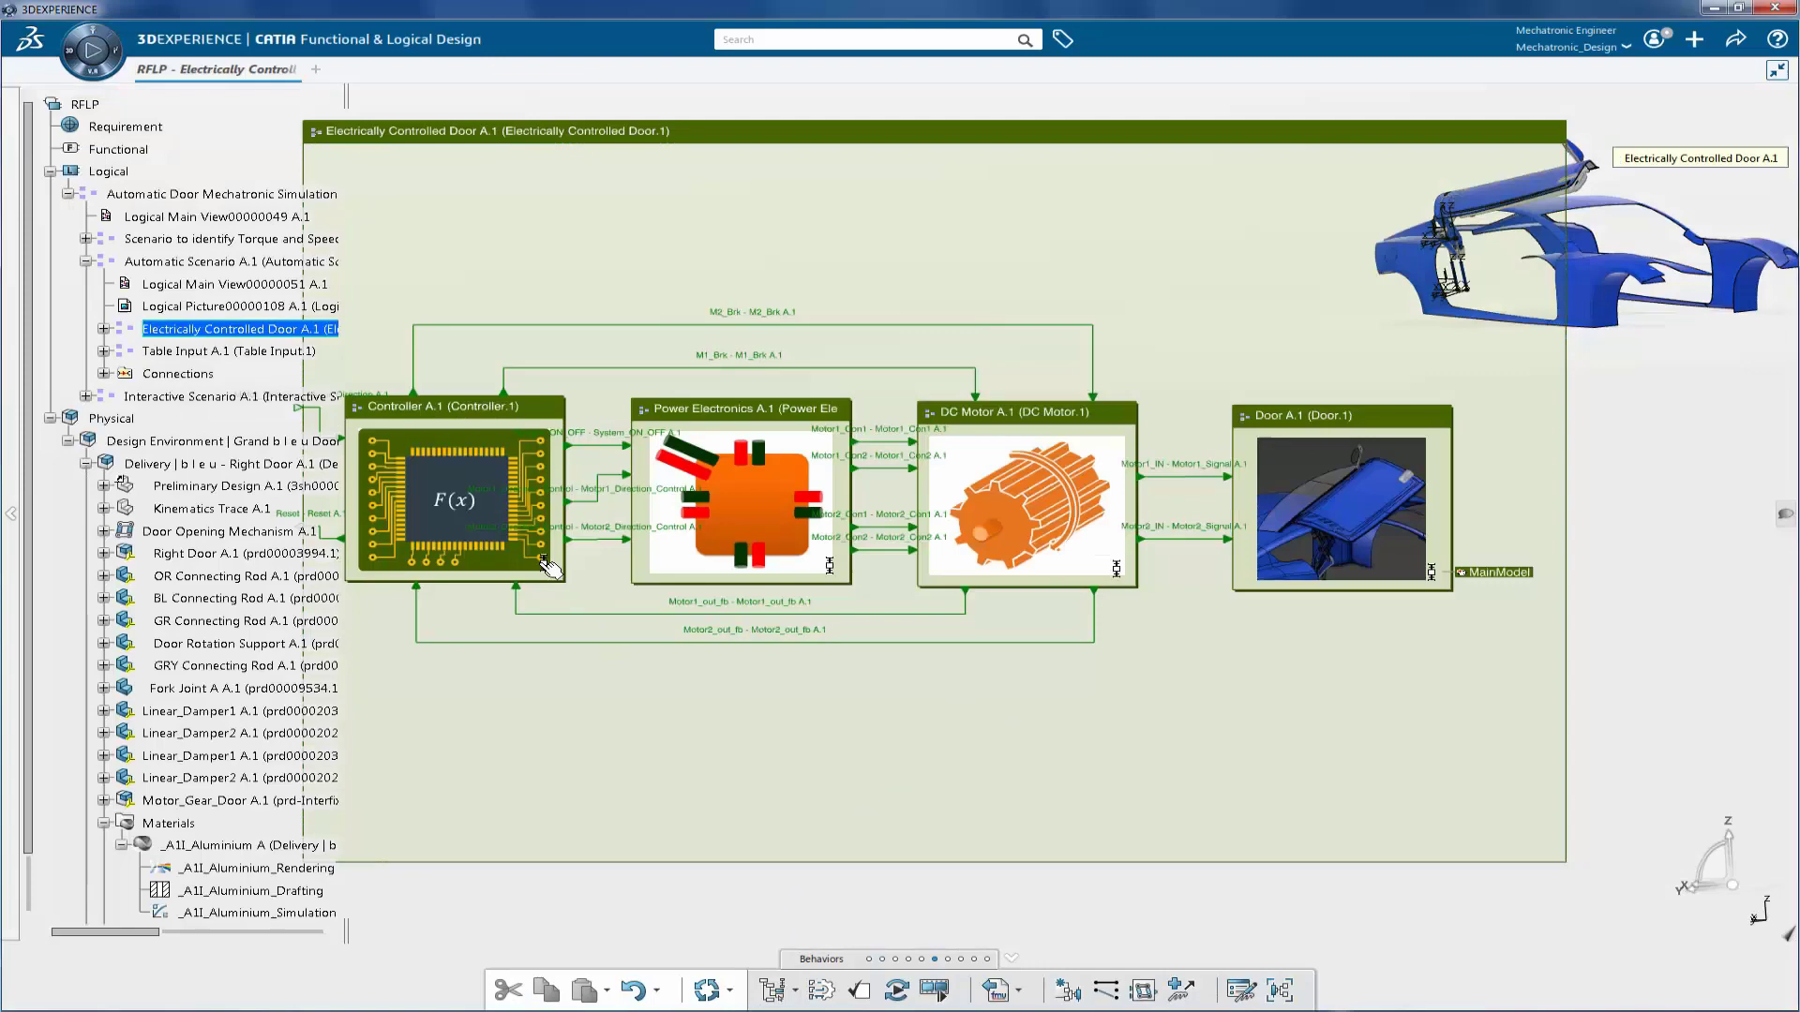
click(544, 560)
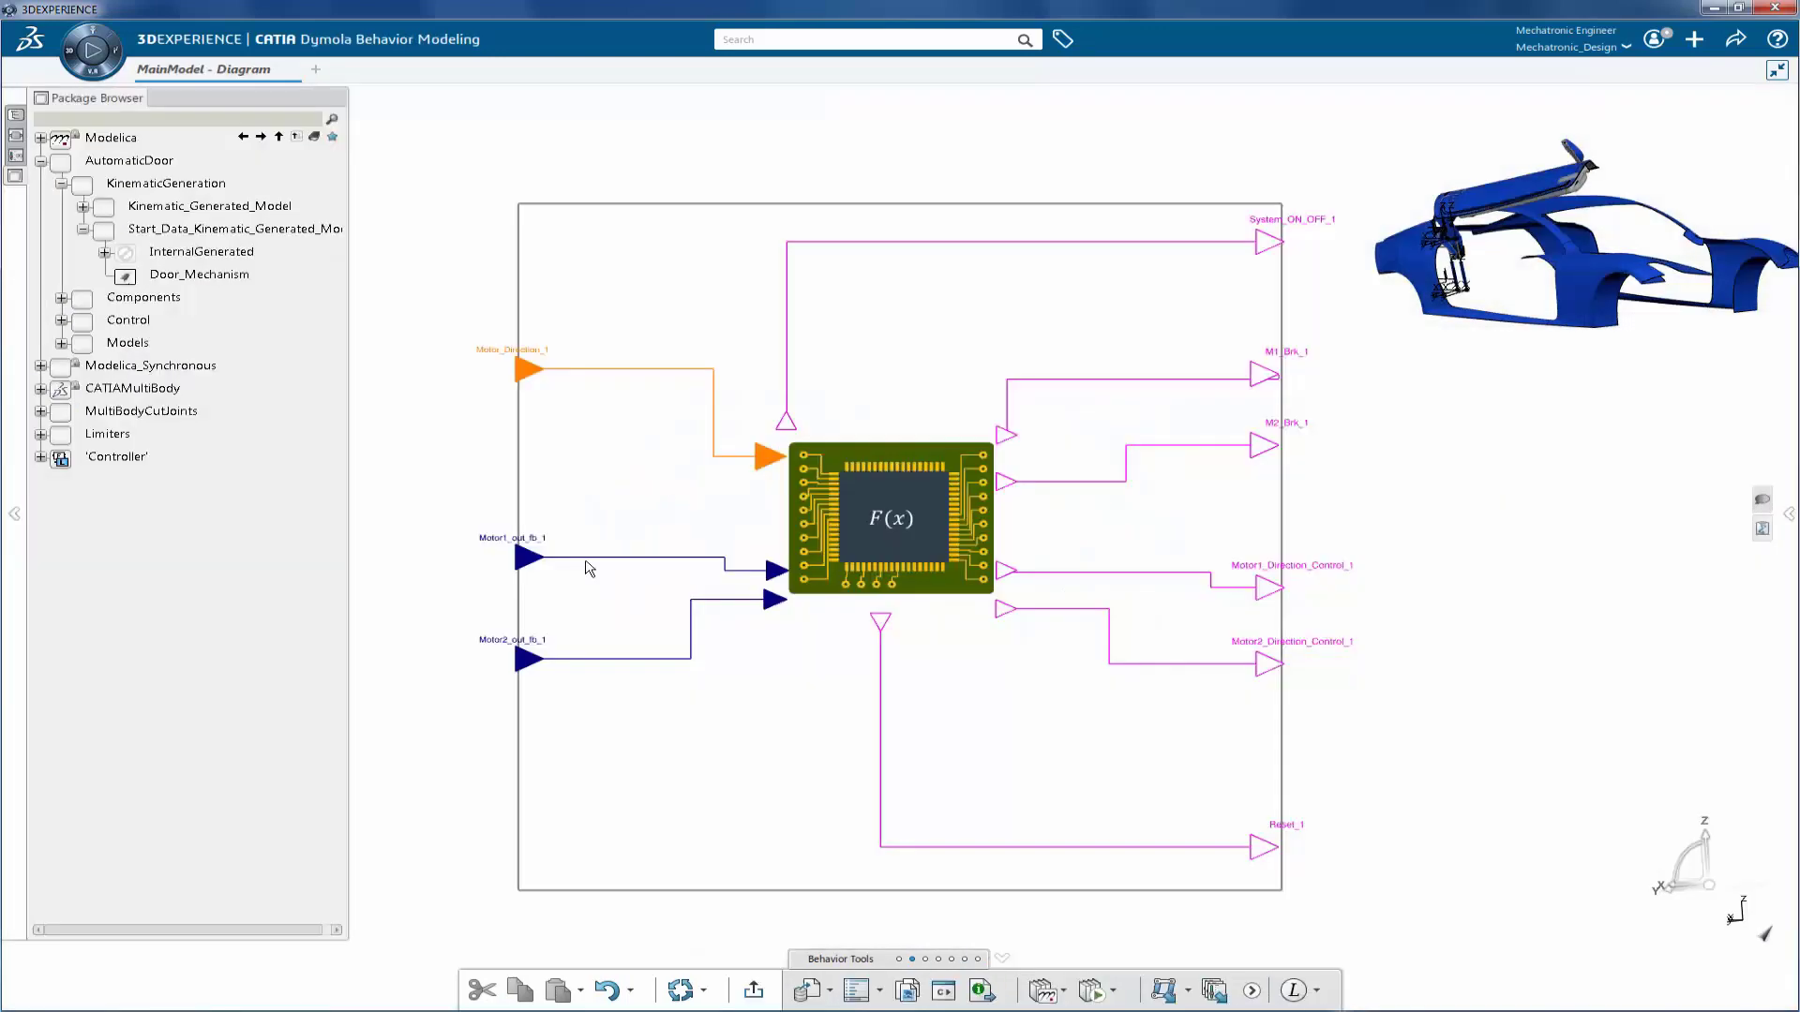
click(1028, 511)
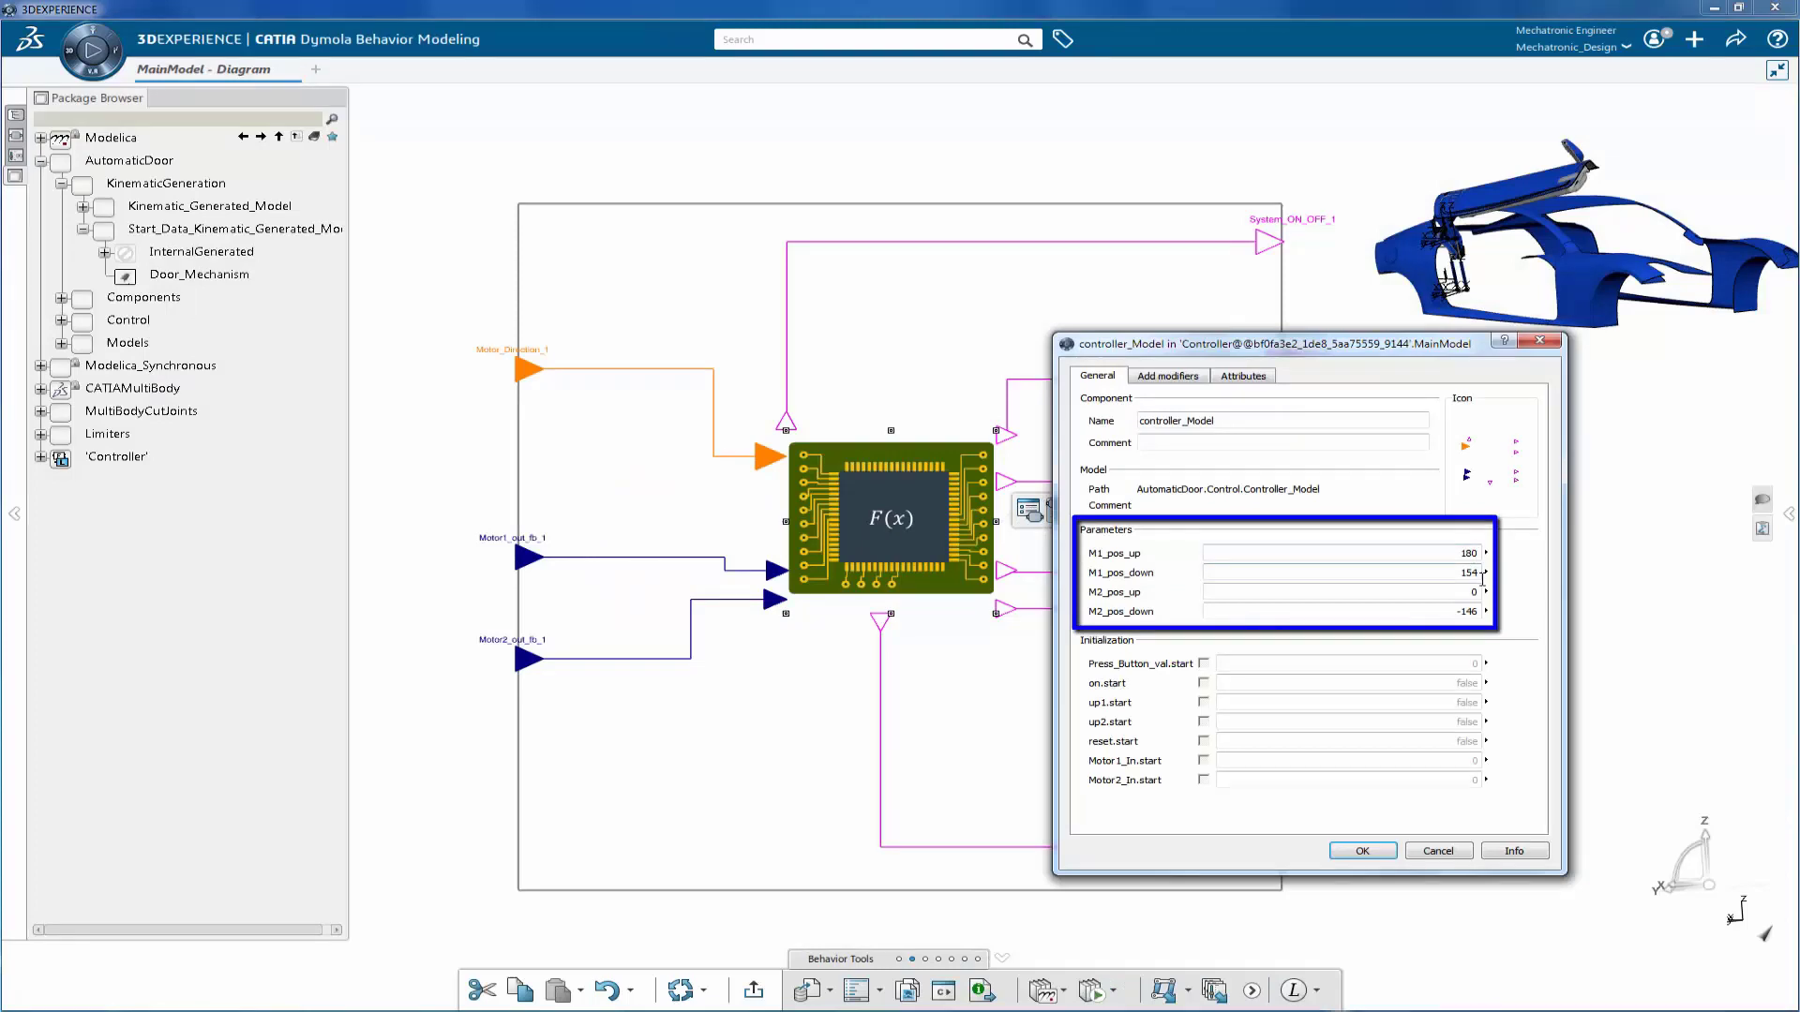
click(1362, 851)
mouse_move(920, 521)
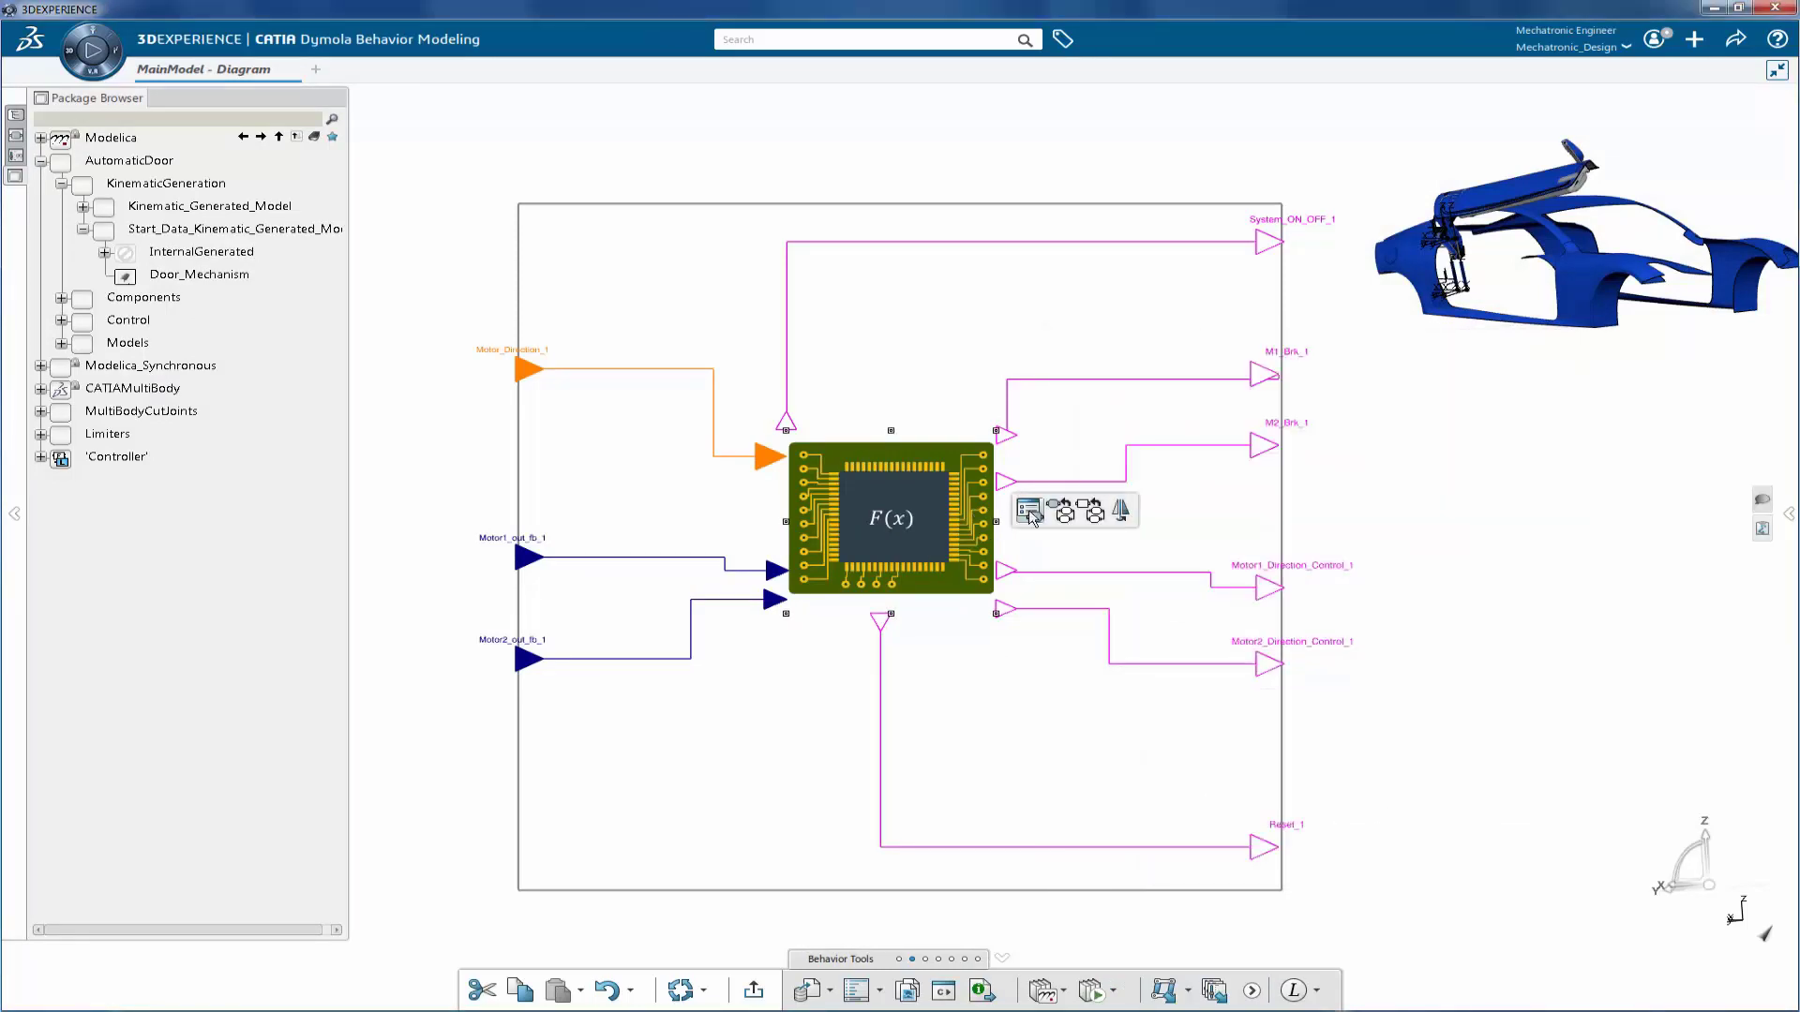
click(1092, 511)
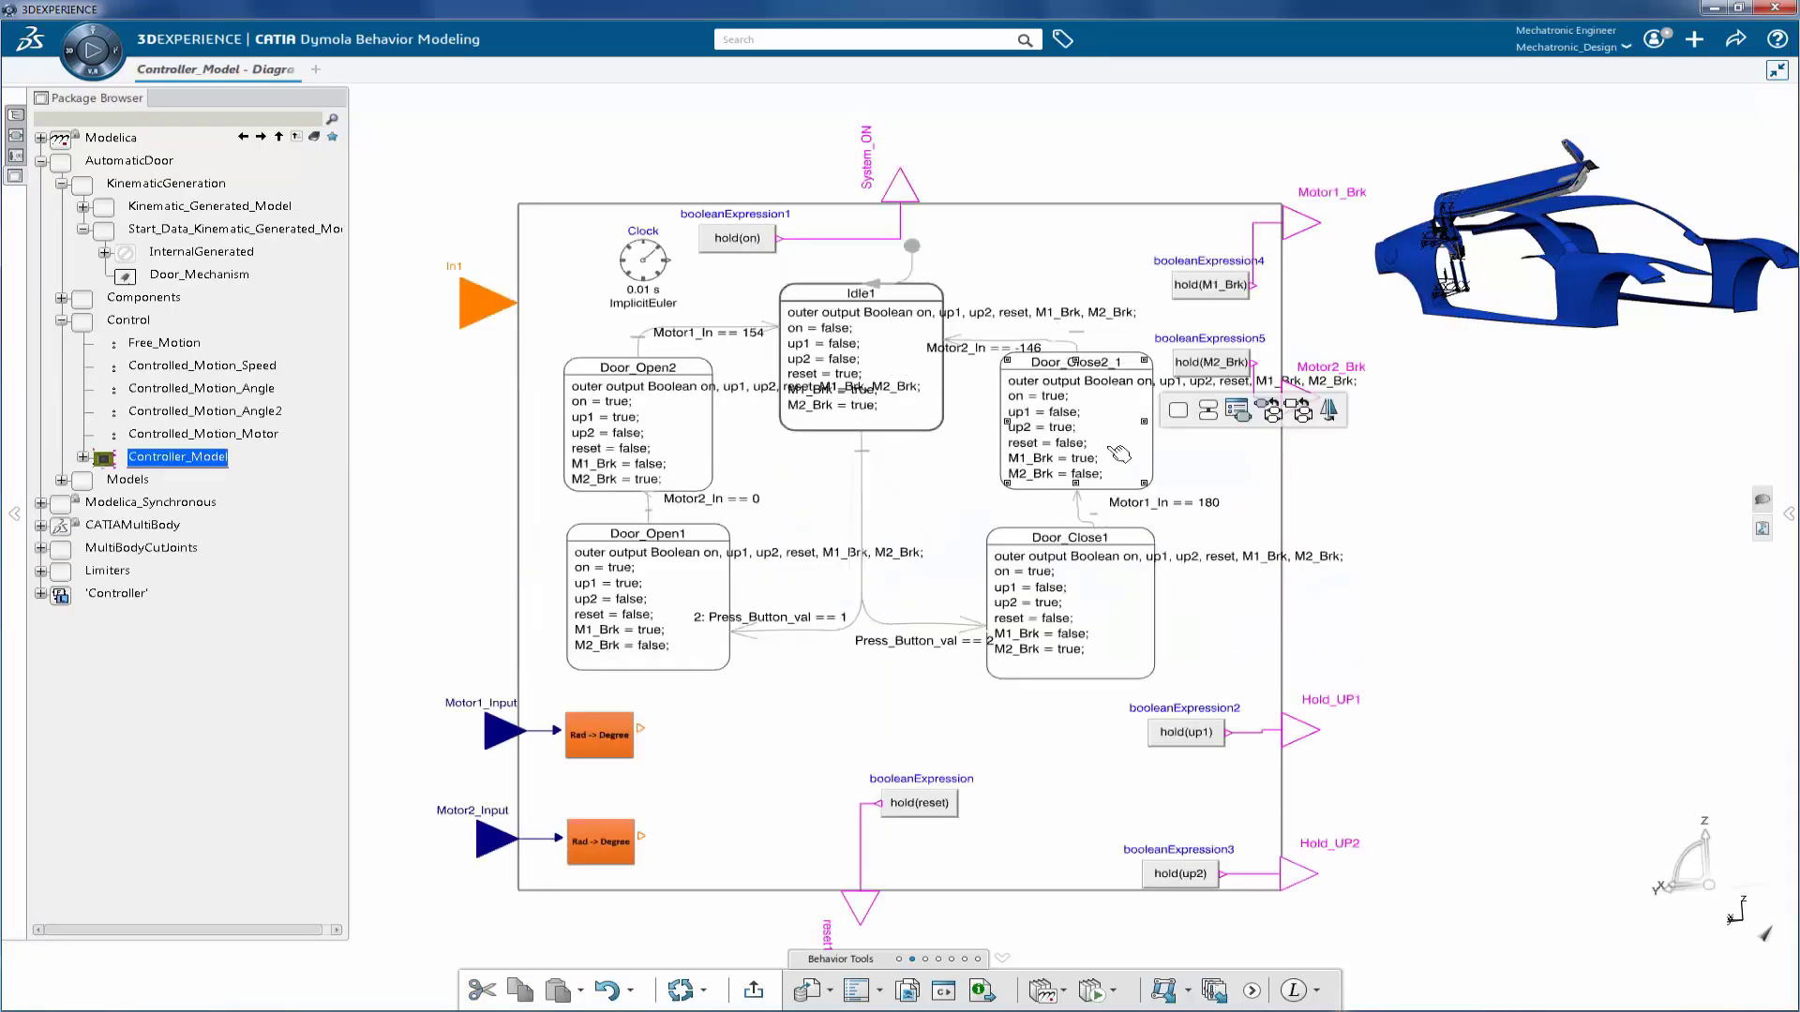
mouse_move(1128, 608)
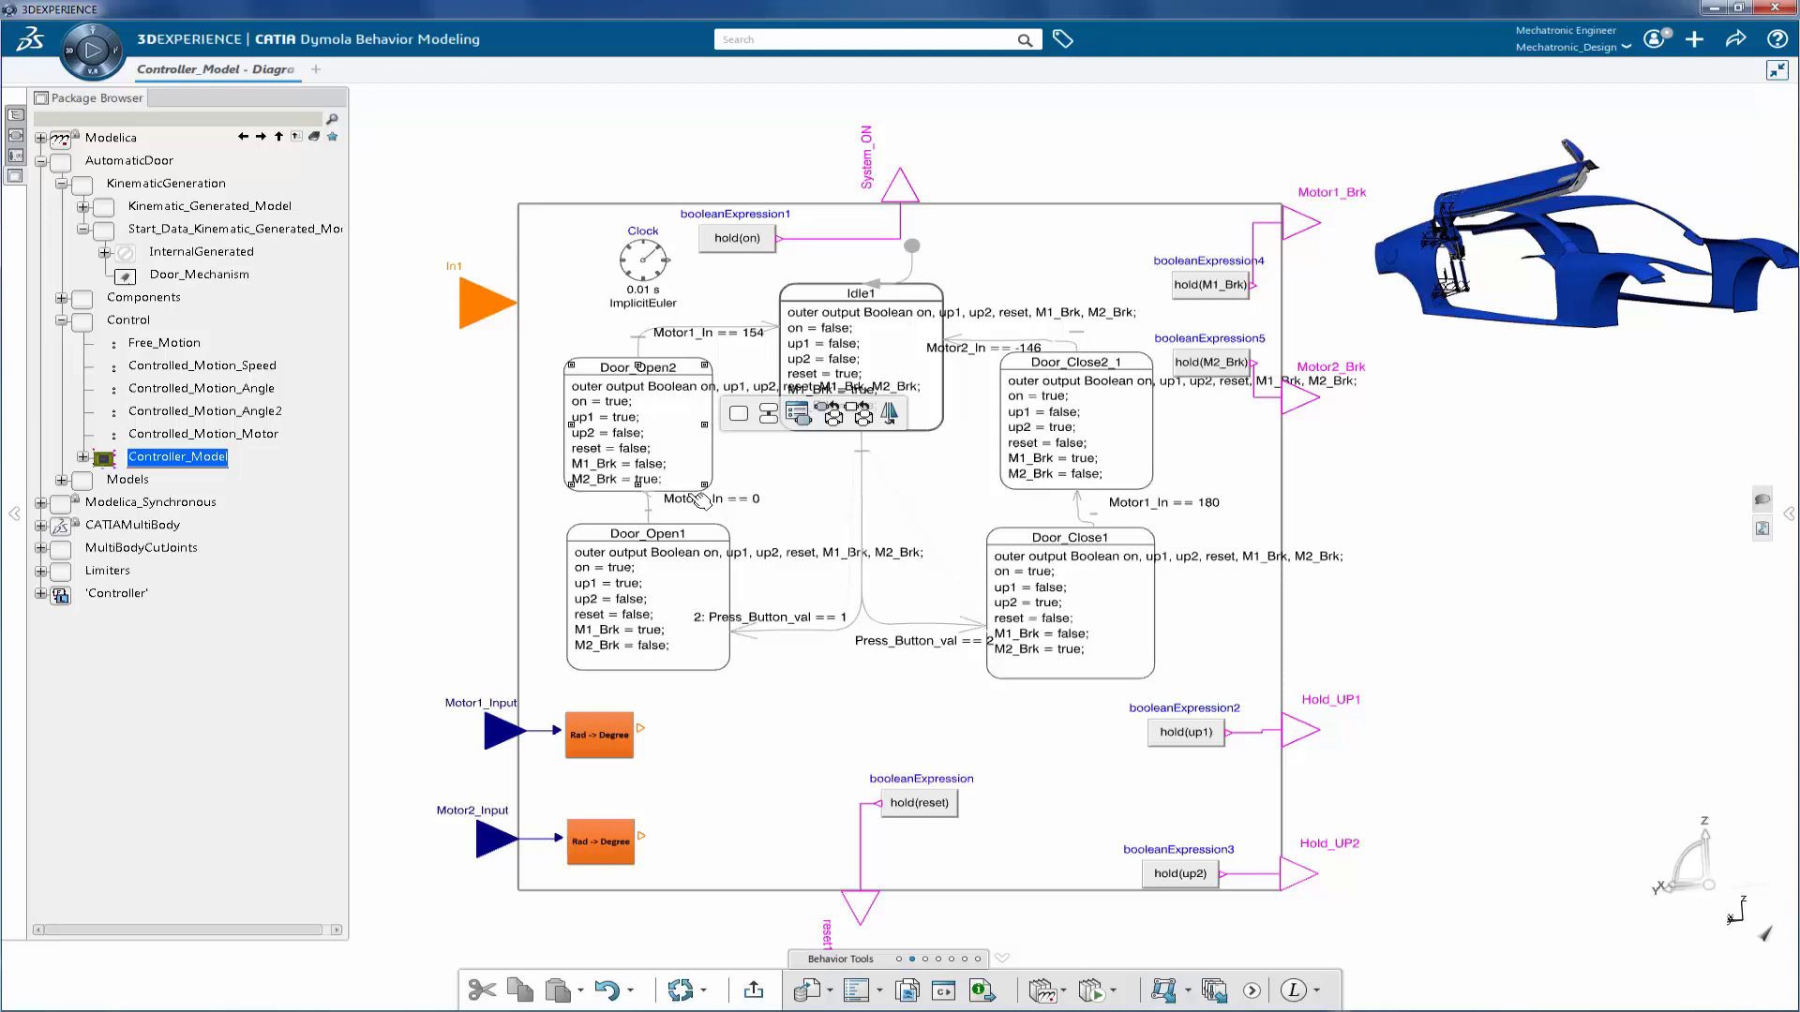
mouse_move(694, 602)
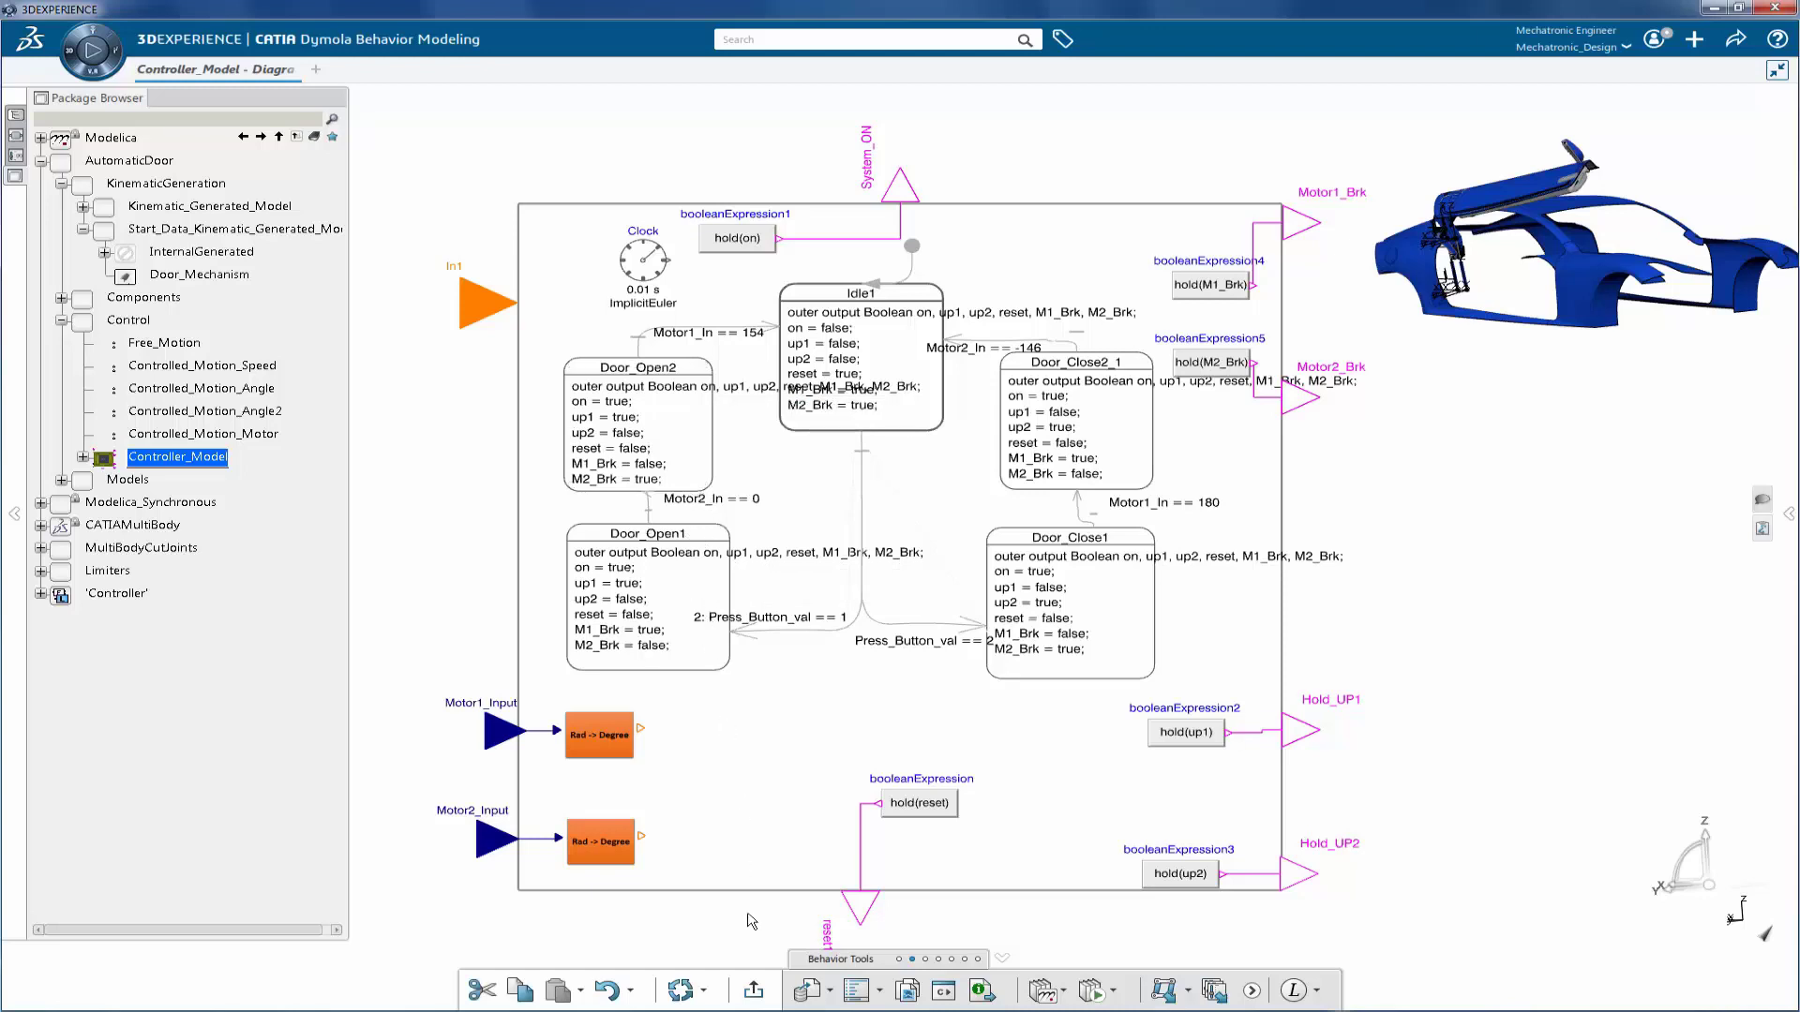
click(754, 994)
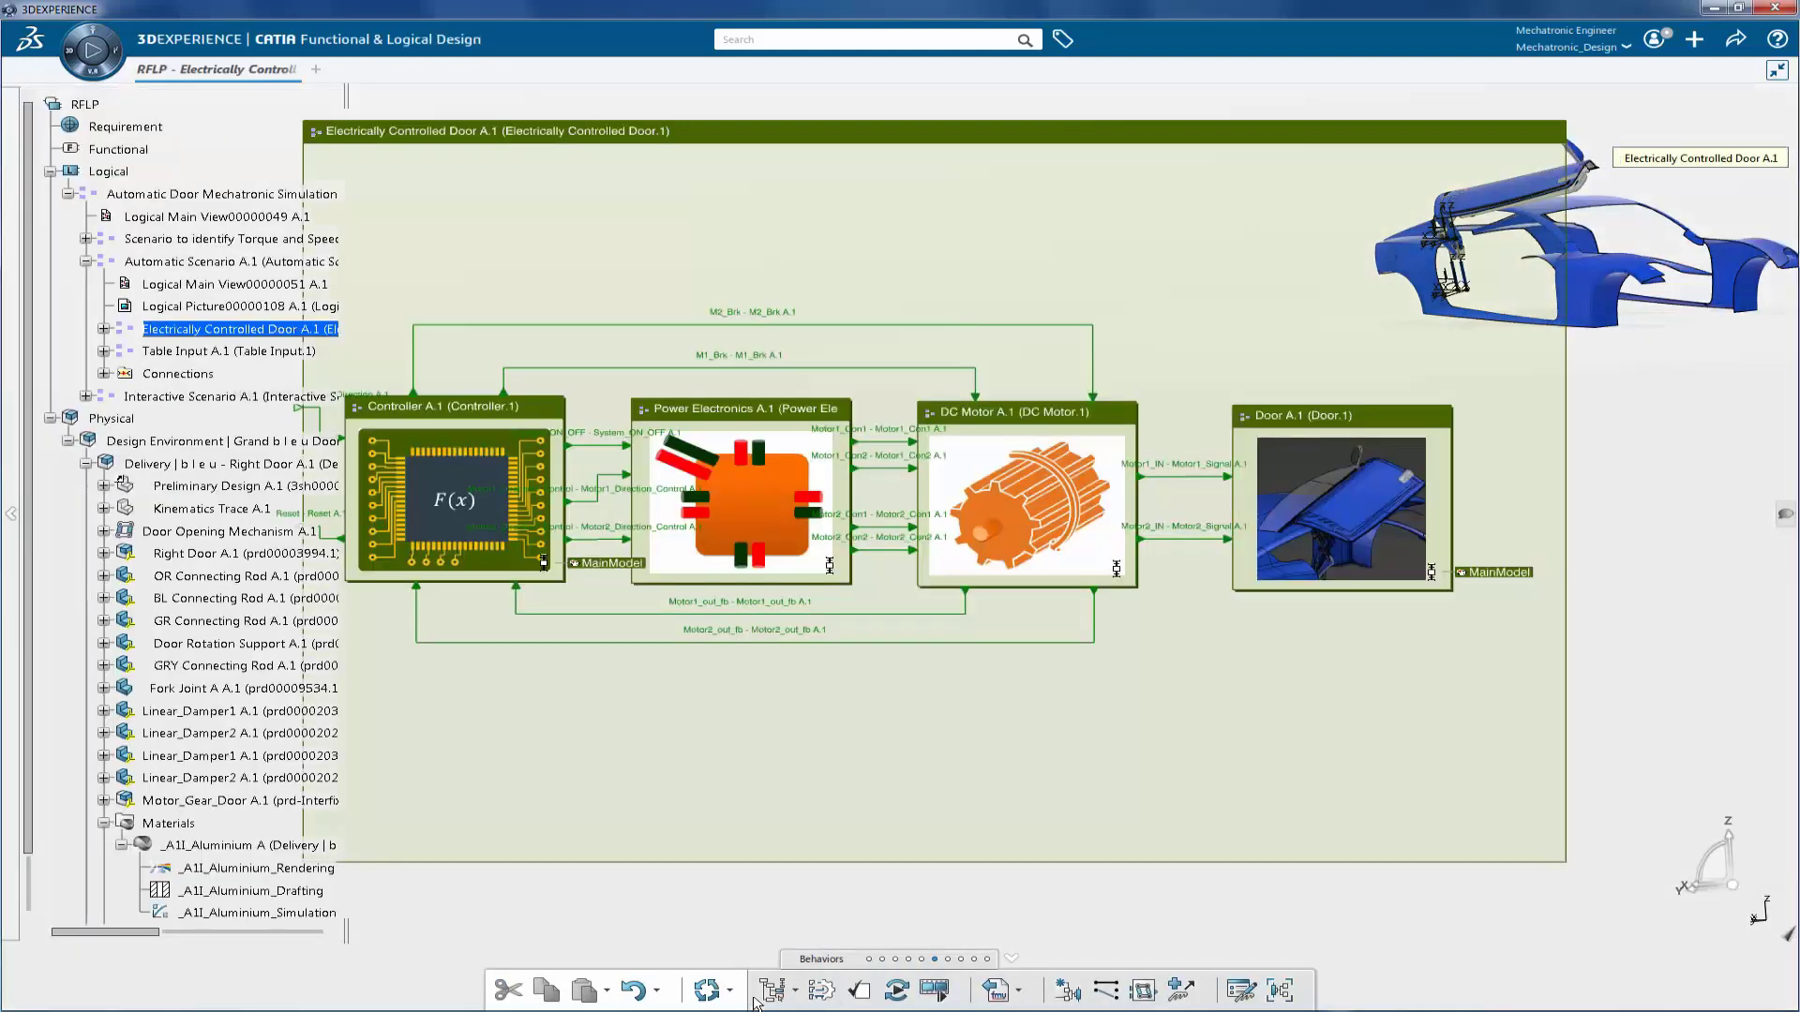
- Inspect the PowerElectronics diagram and the DC Motor's MotorWithSensor diagram
double_click(896, 568)
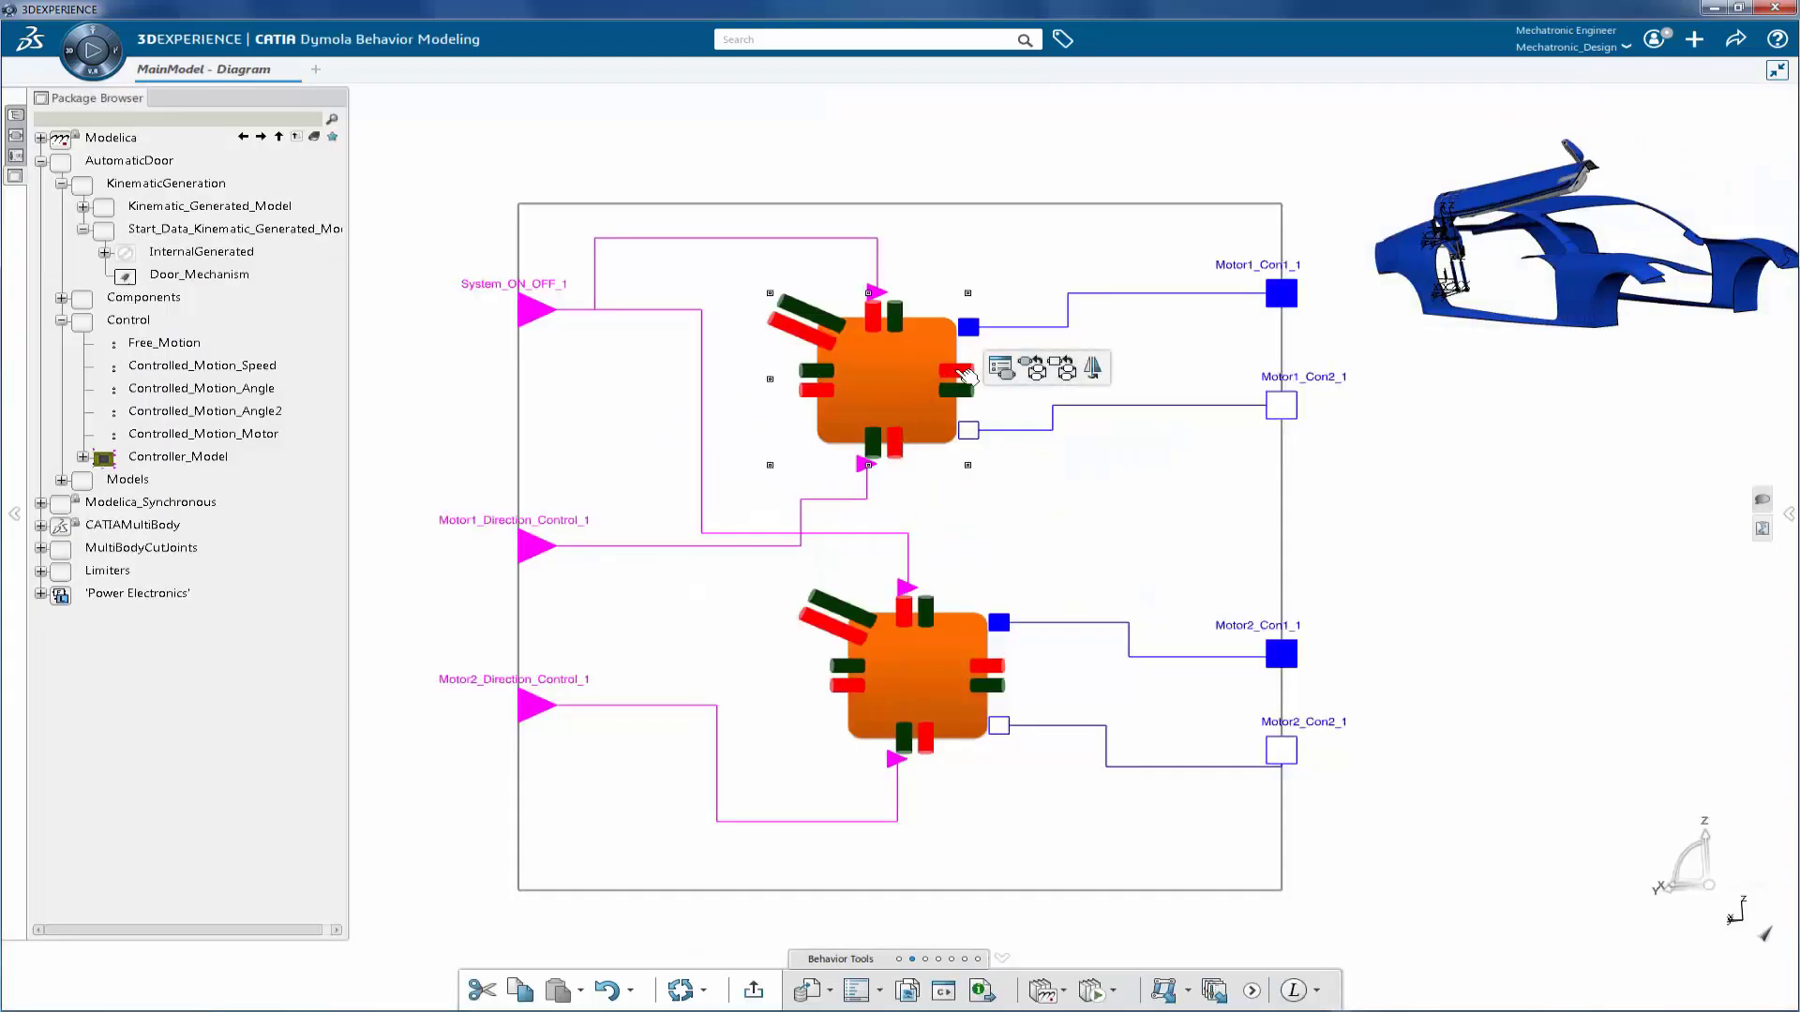
click(1024, 365)
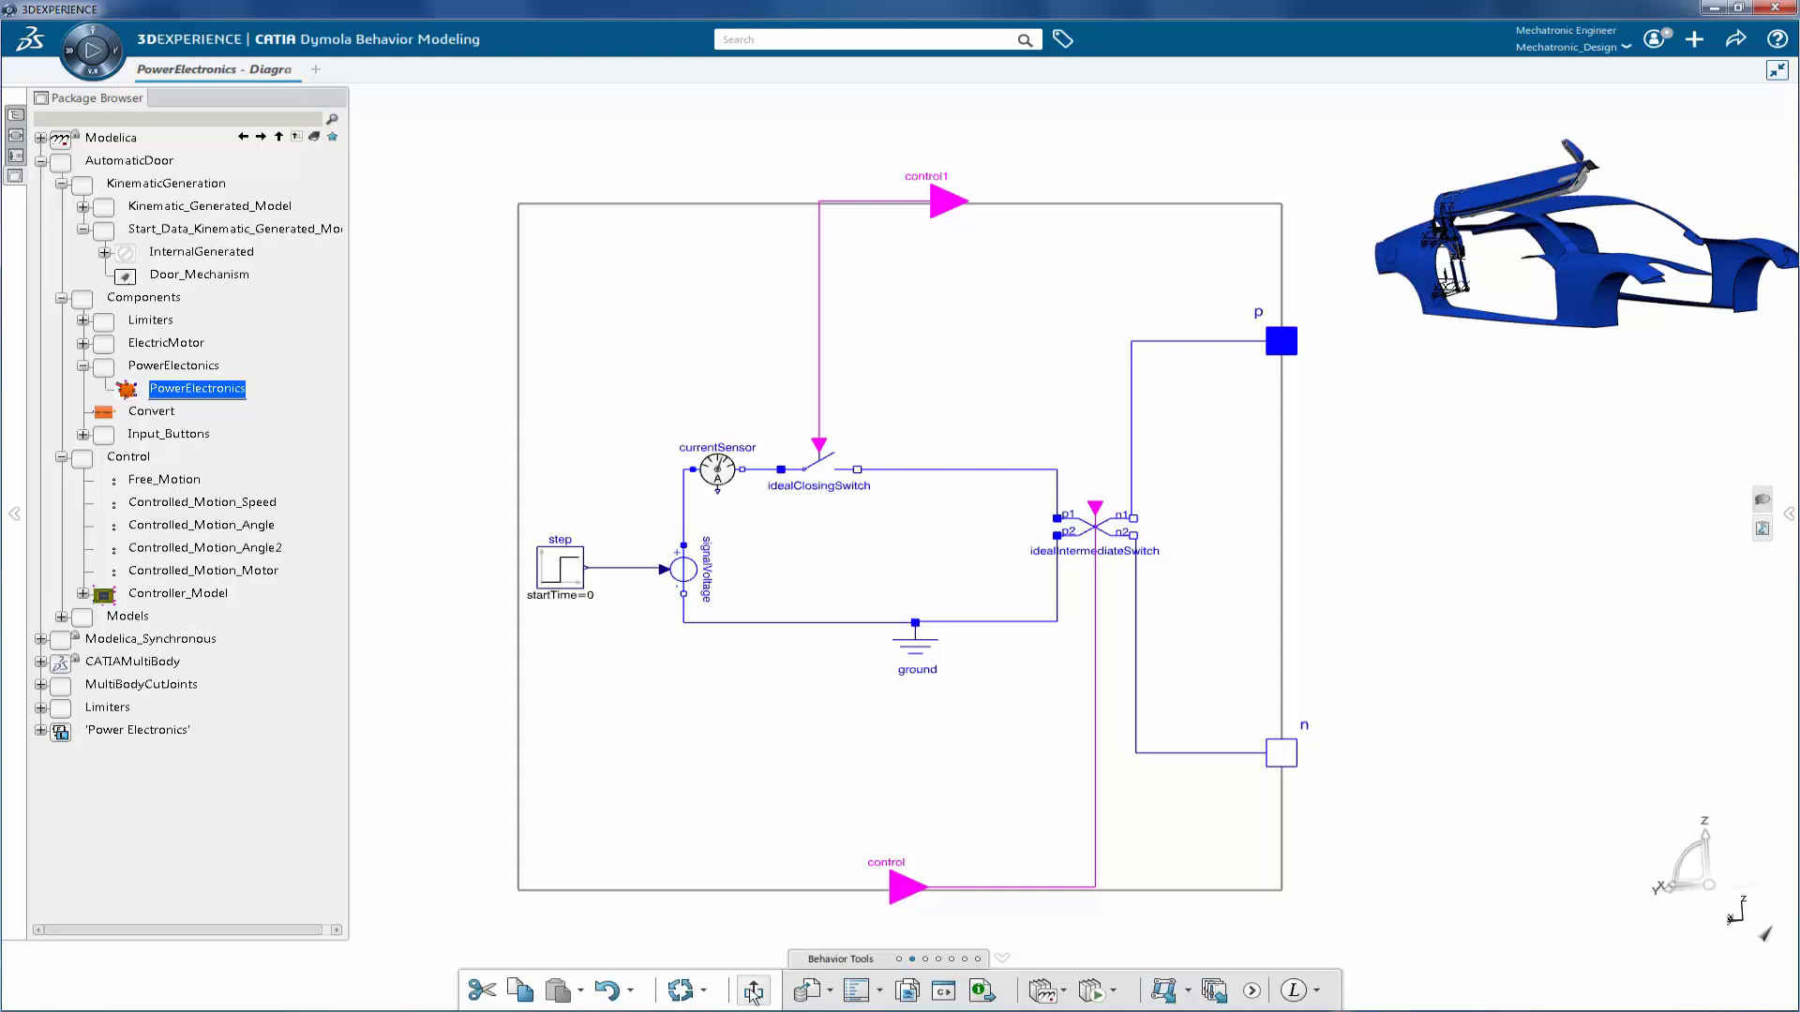
click(753, 991)
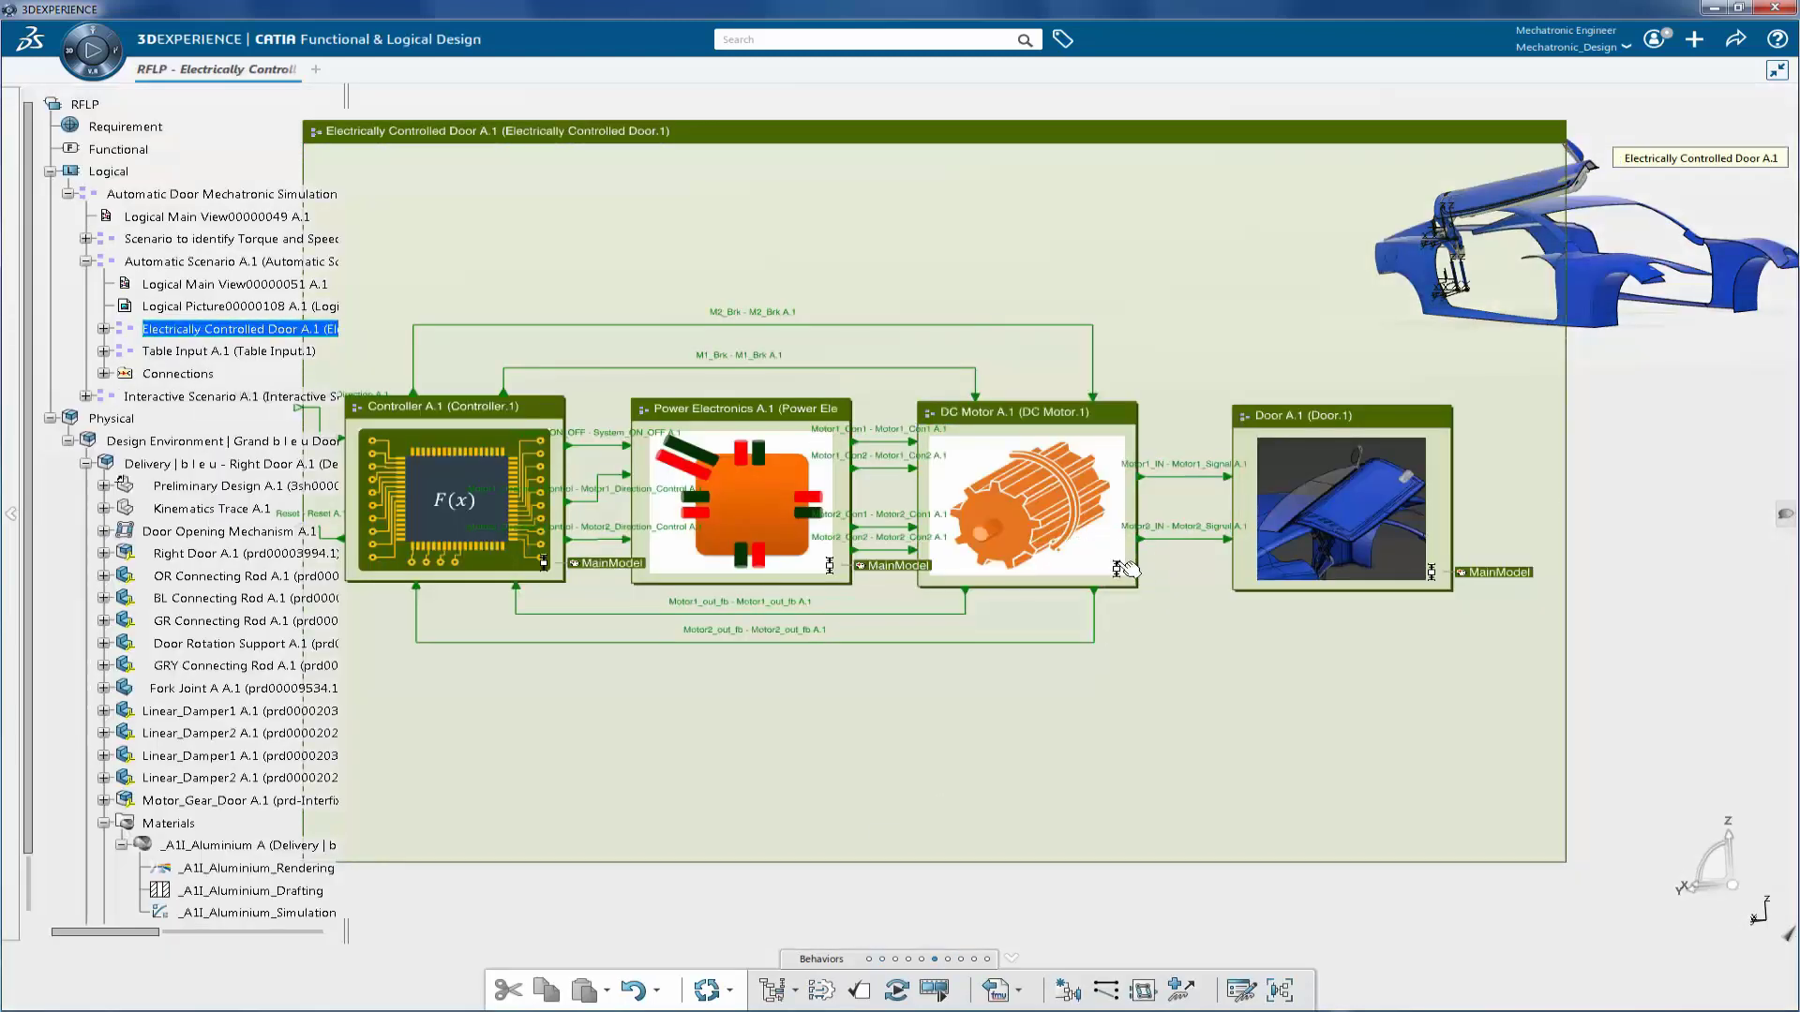
double_click(1189, 568)
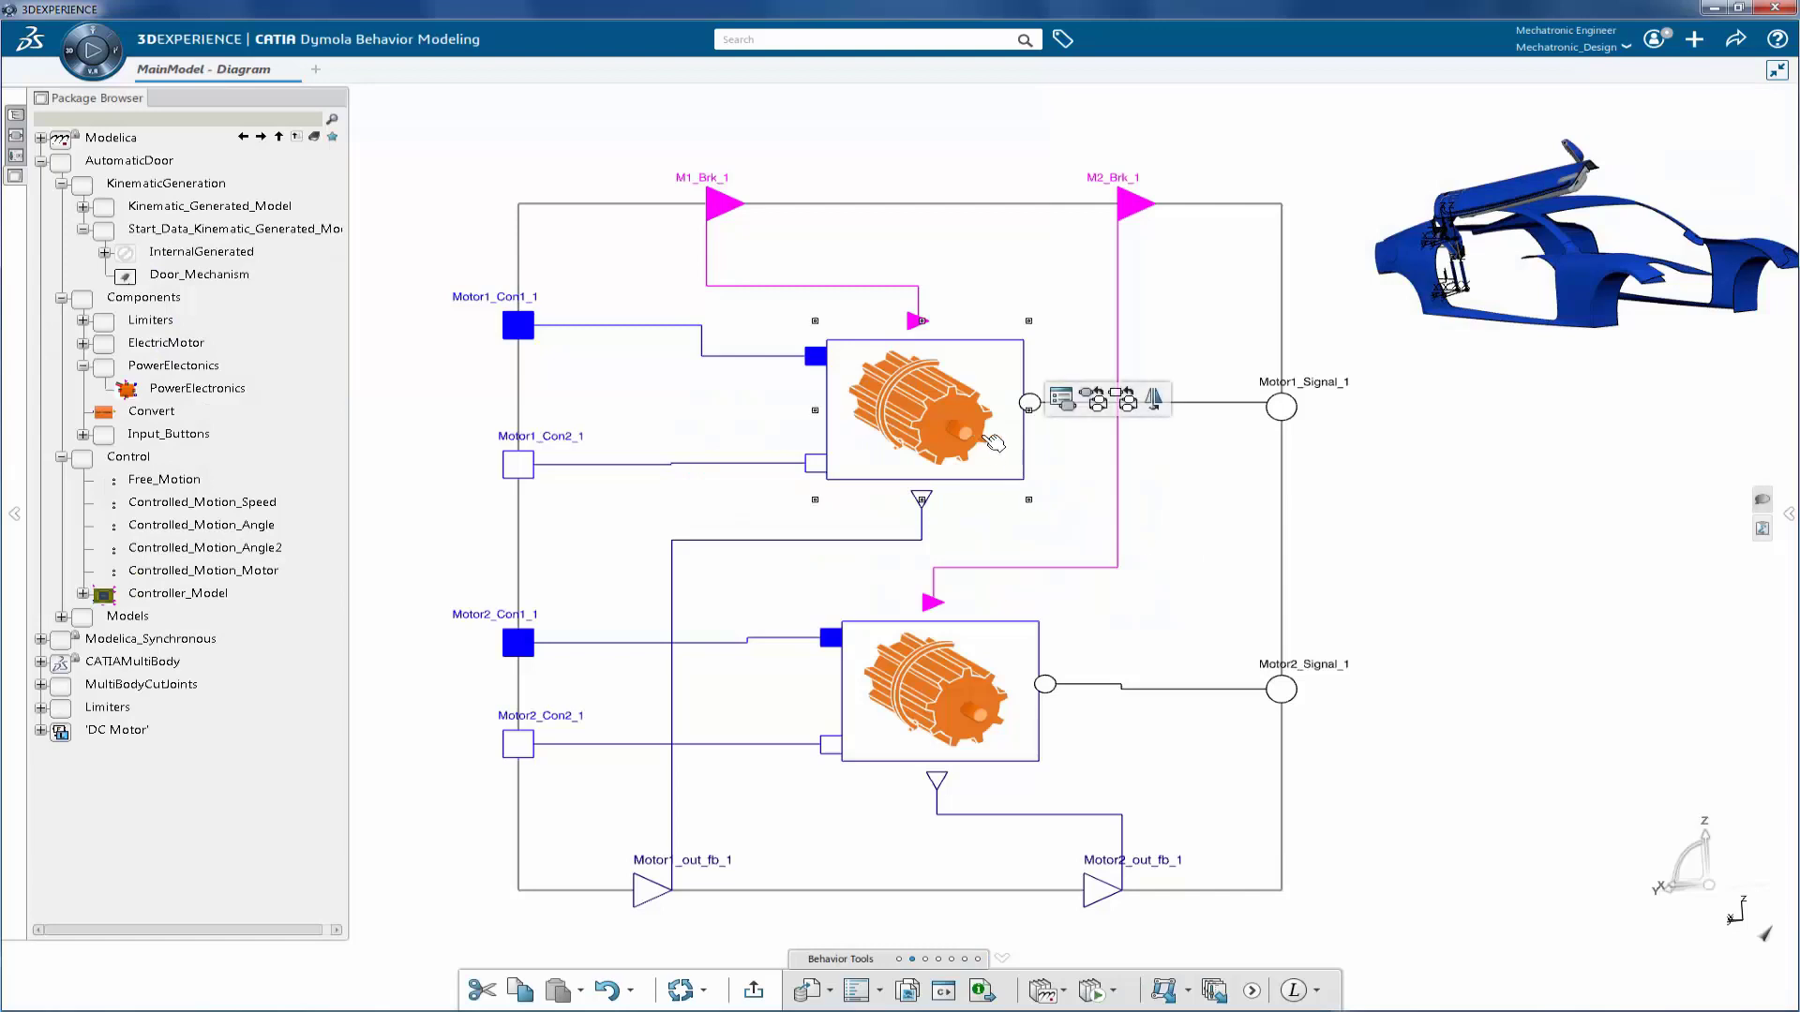
click(1131, 405)
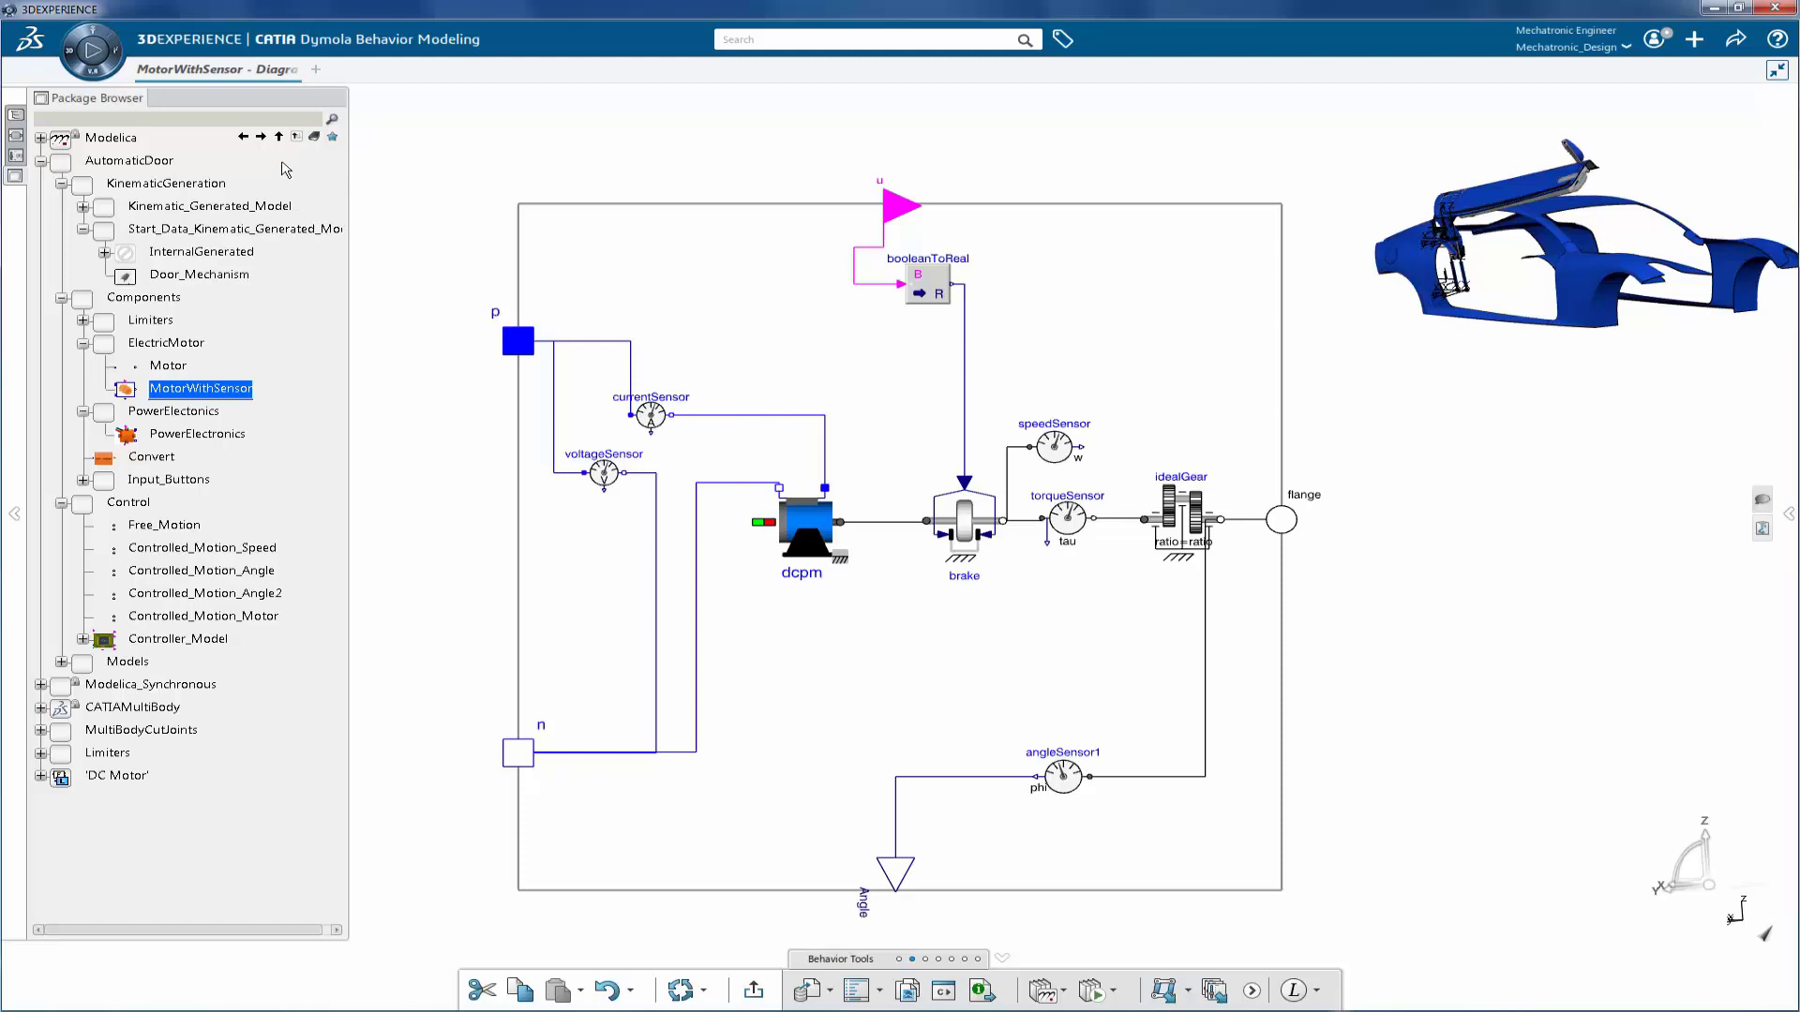
click(244, 137)
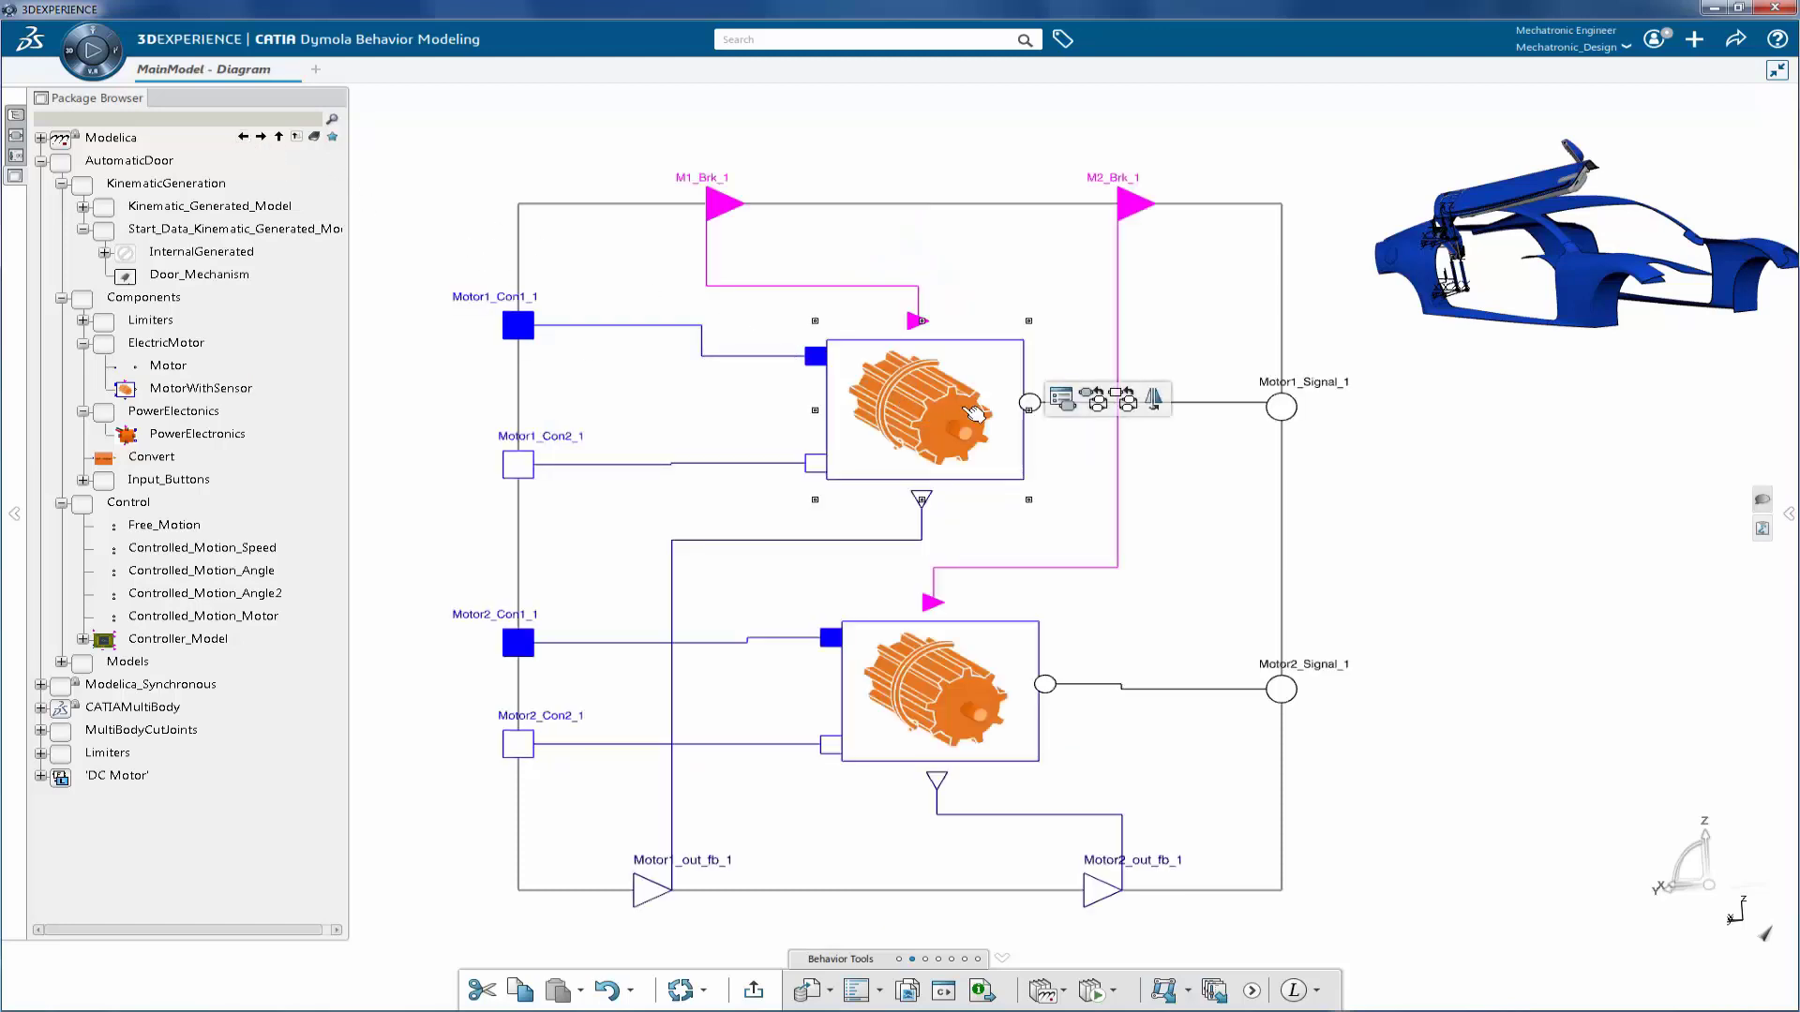
- Review both motorWithSensor parameter sets, differing in ratio (40 vs 60) and resistance
click(1062, 400)
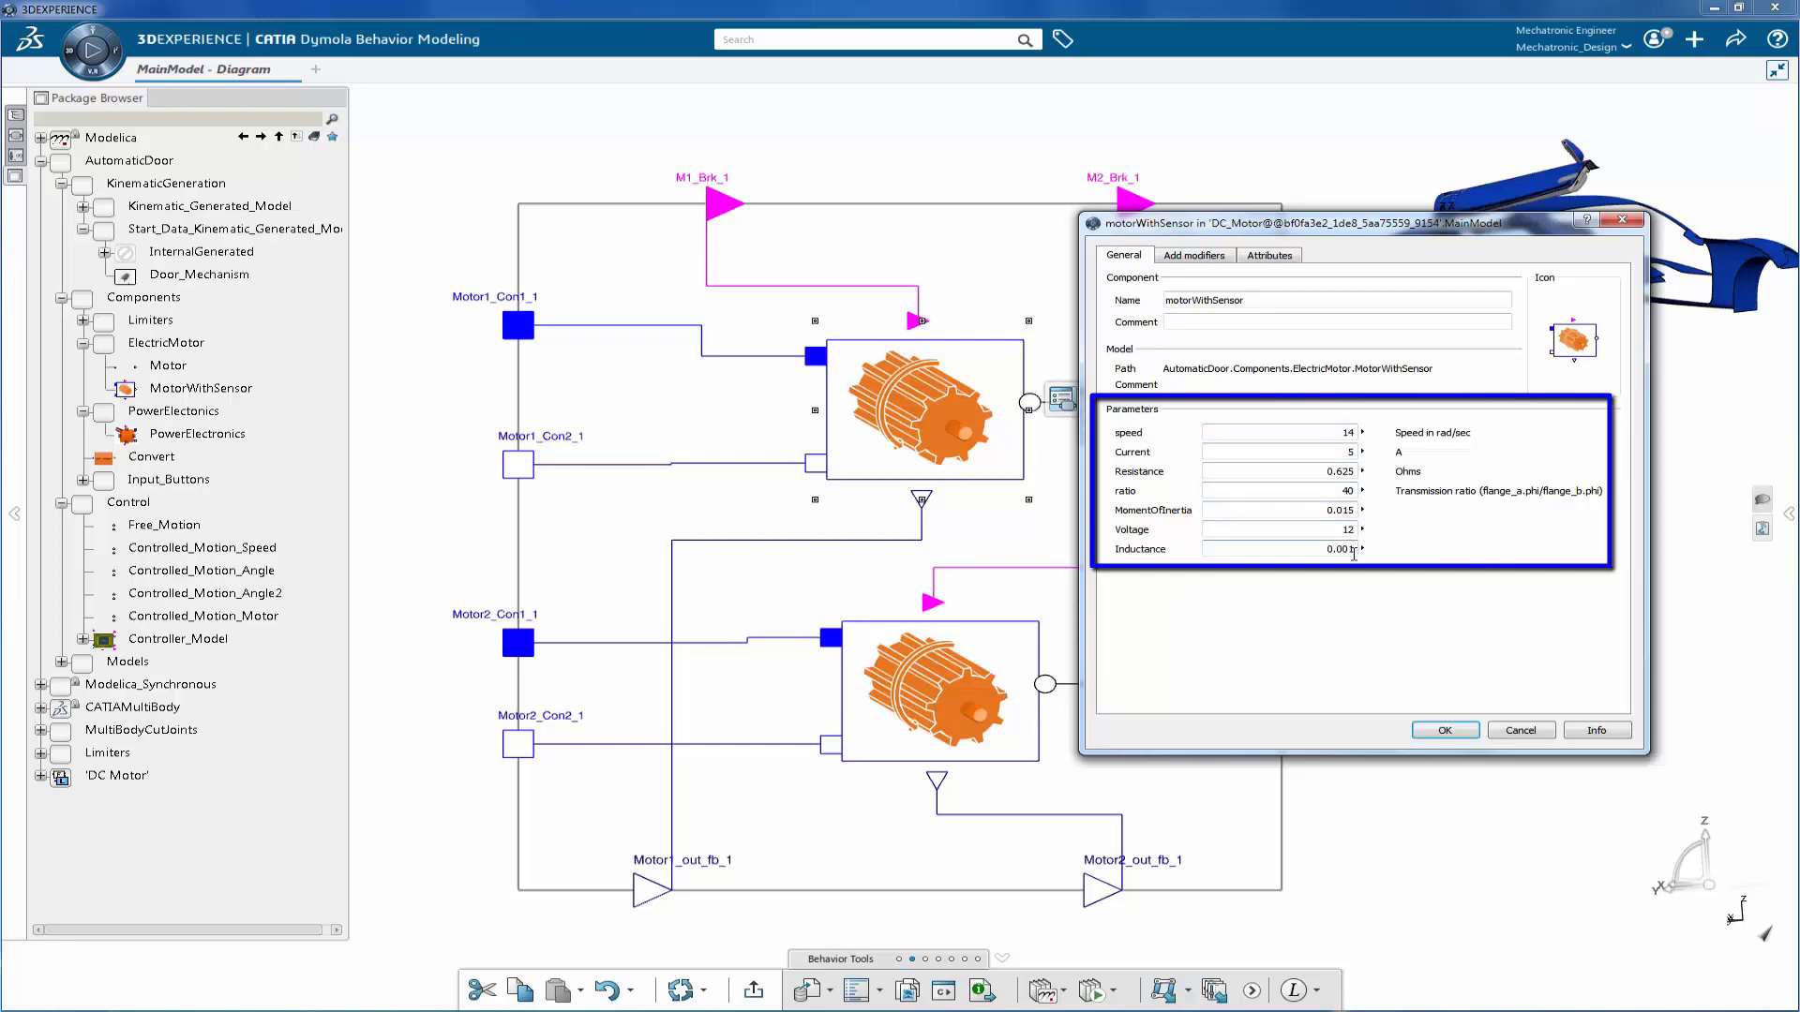
click(1444, 731)
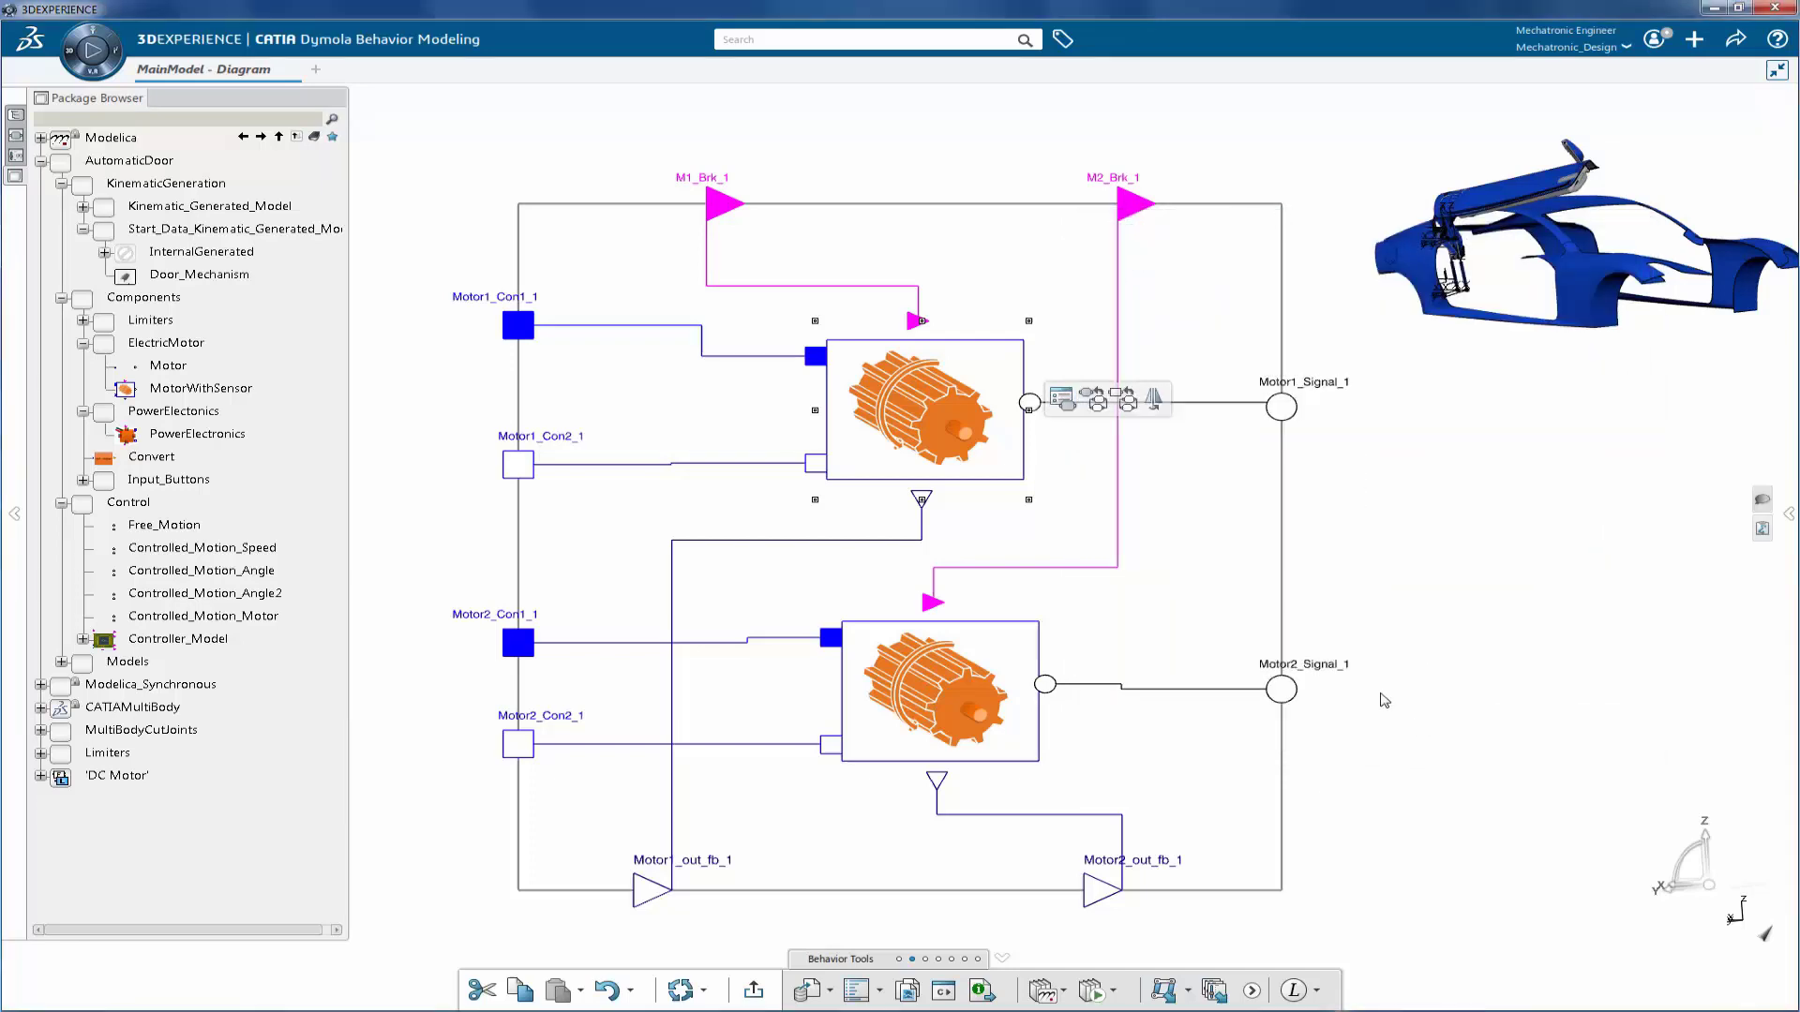
click(1052, 684)
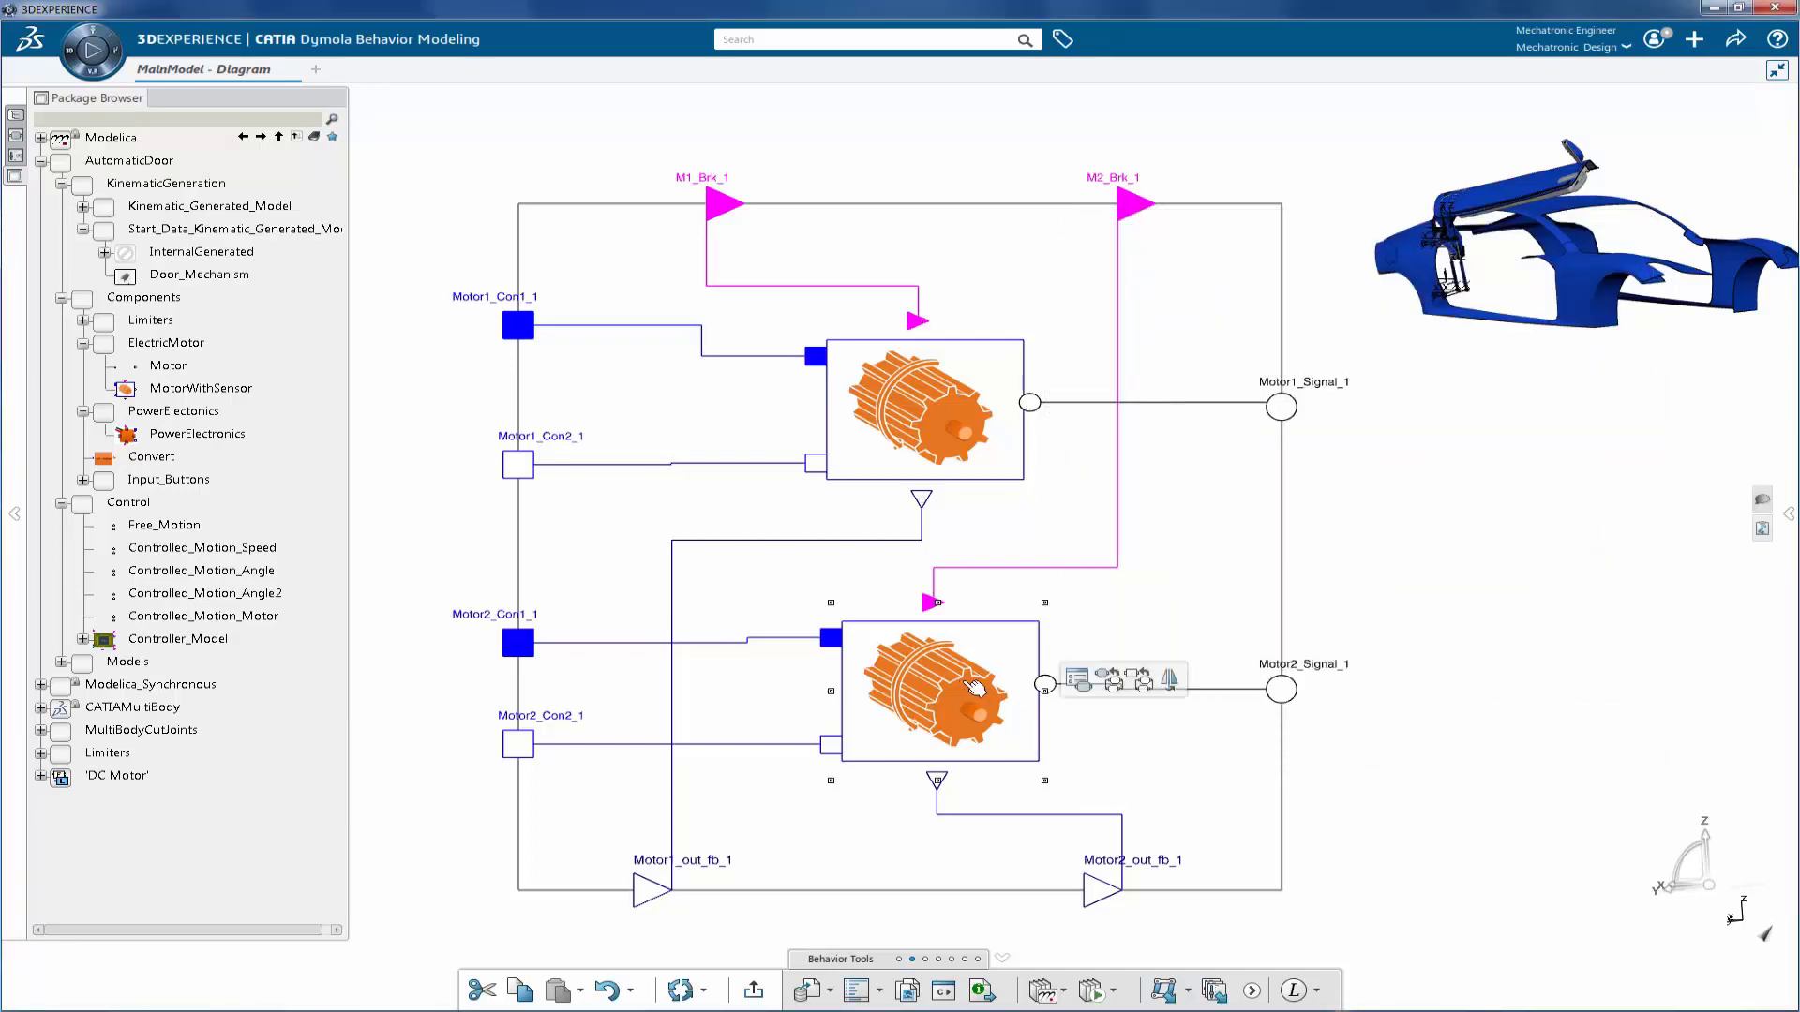
click(1078, 680)
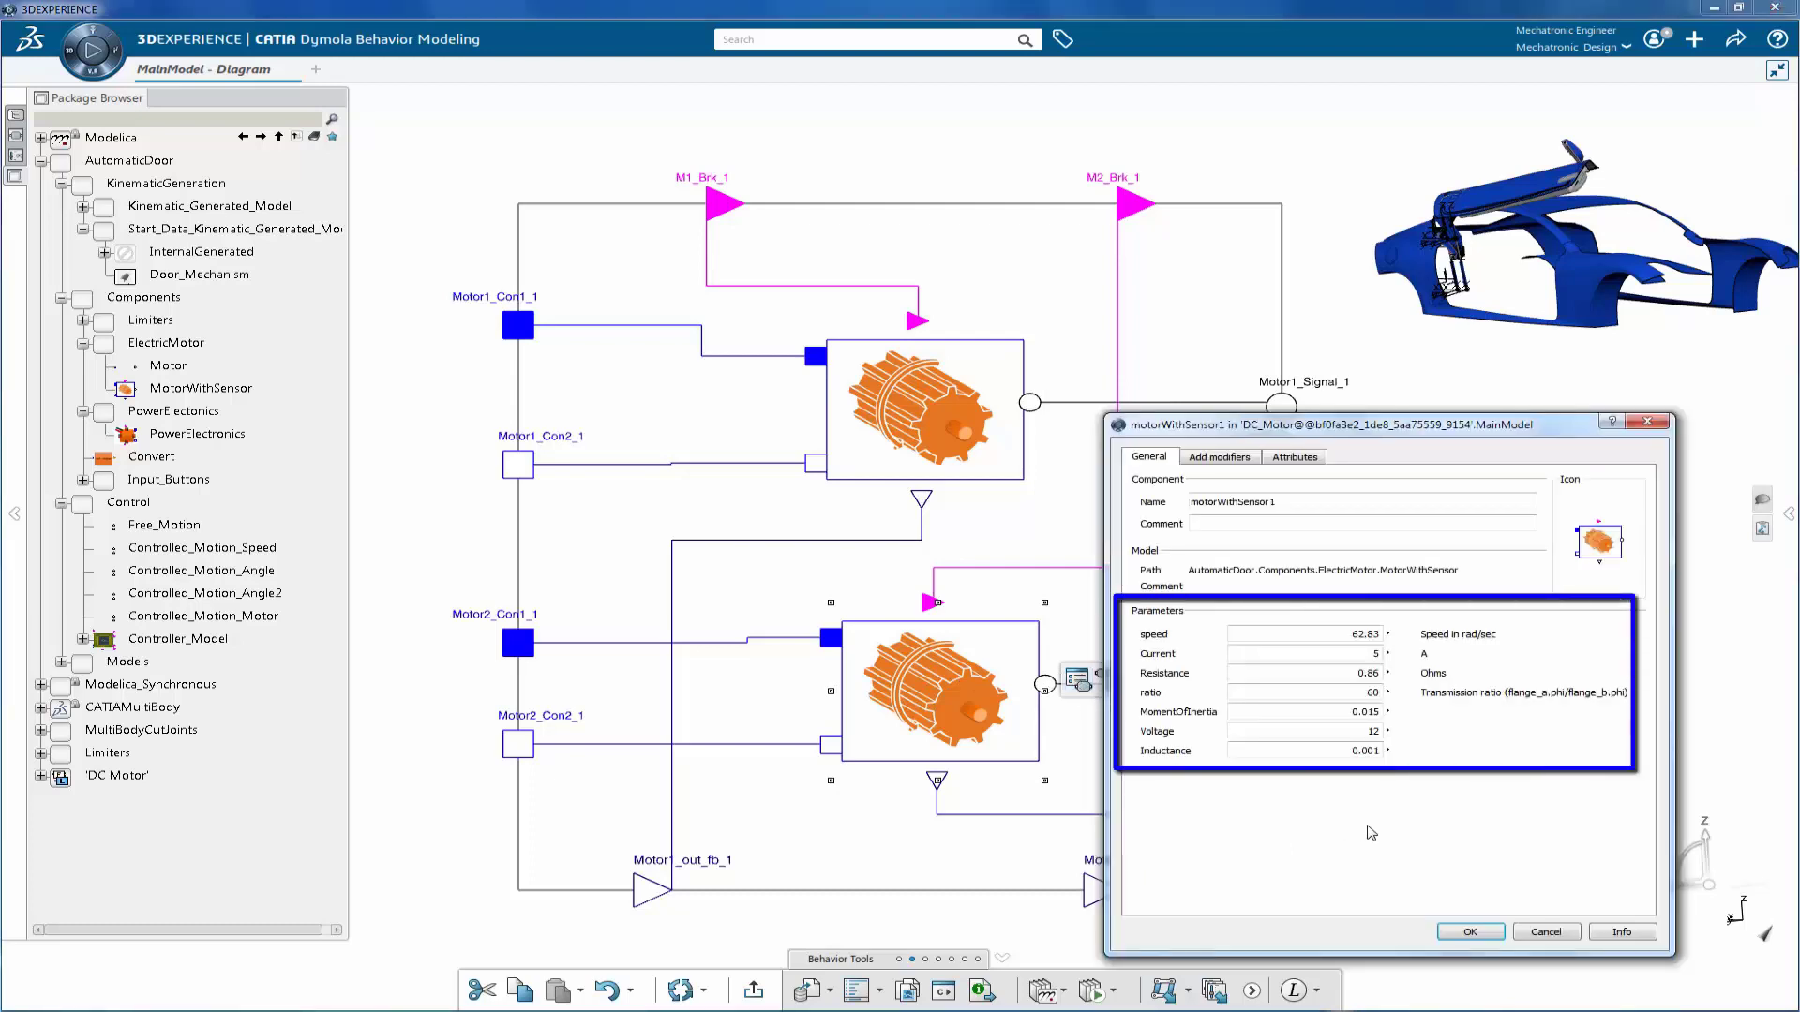
click(1470, 932)
click(872, 847)
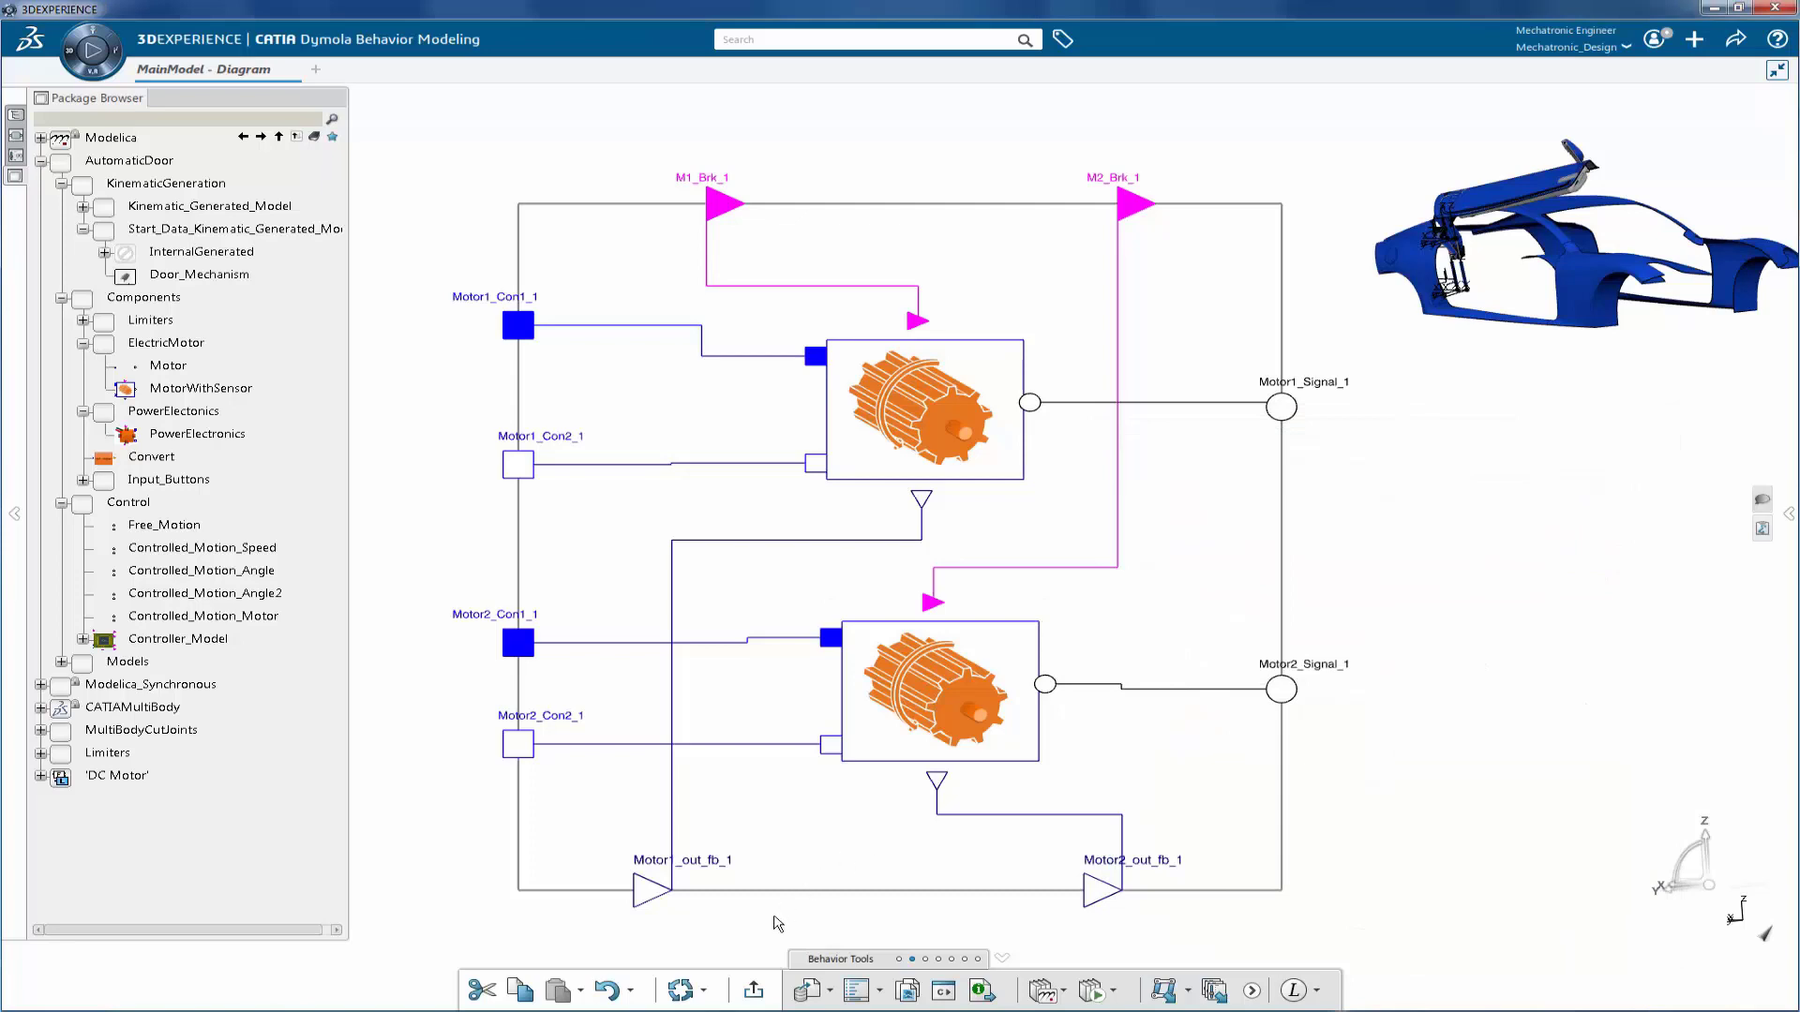
- Go up to the Automatic Scenario and open Table Input A.1's behavior model
click(753, 992)
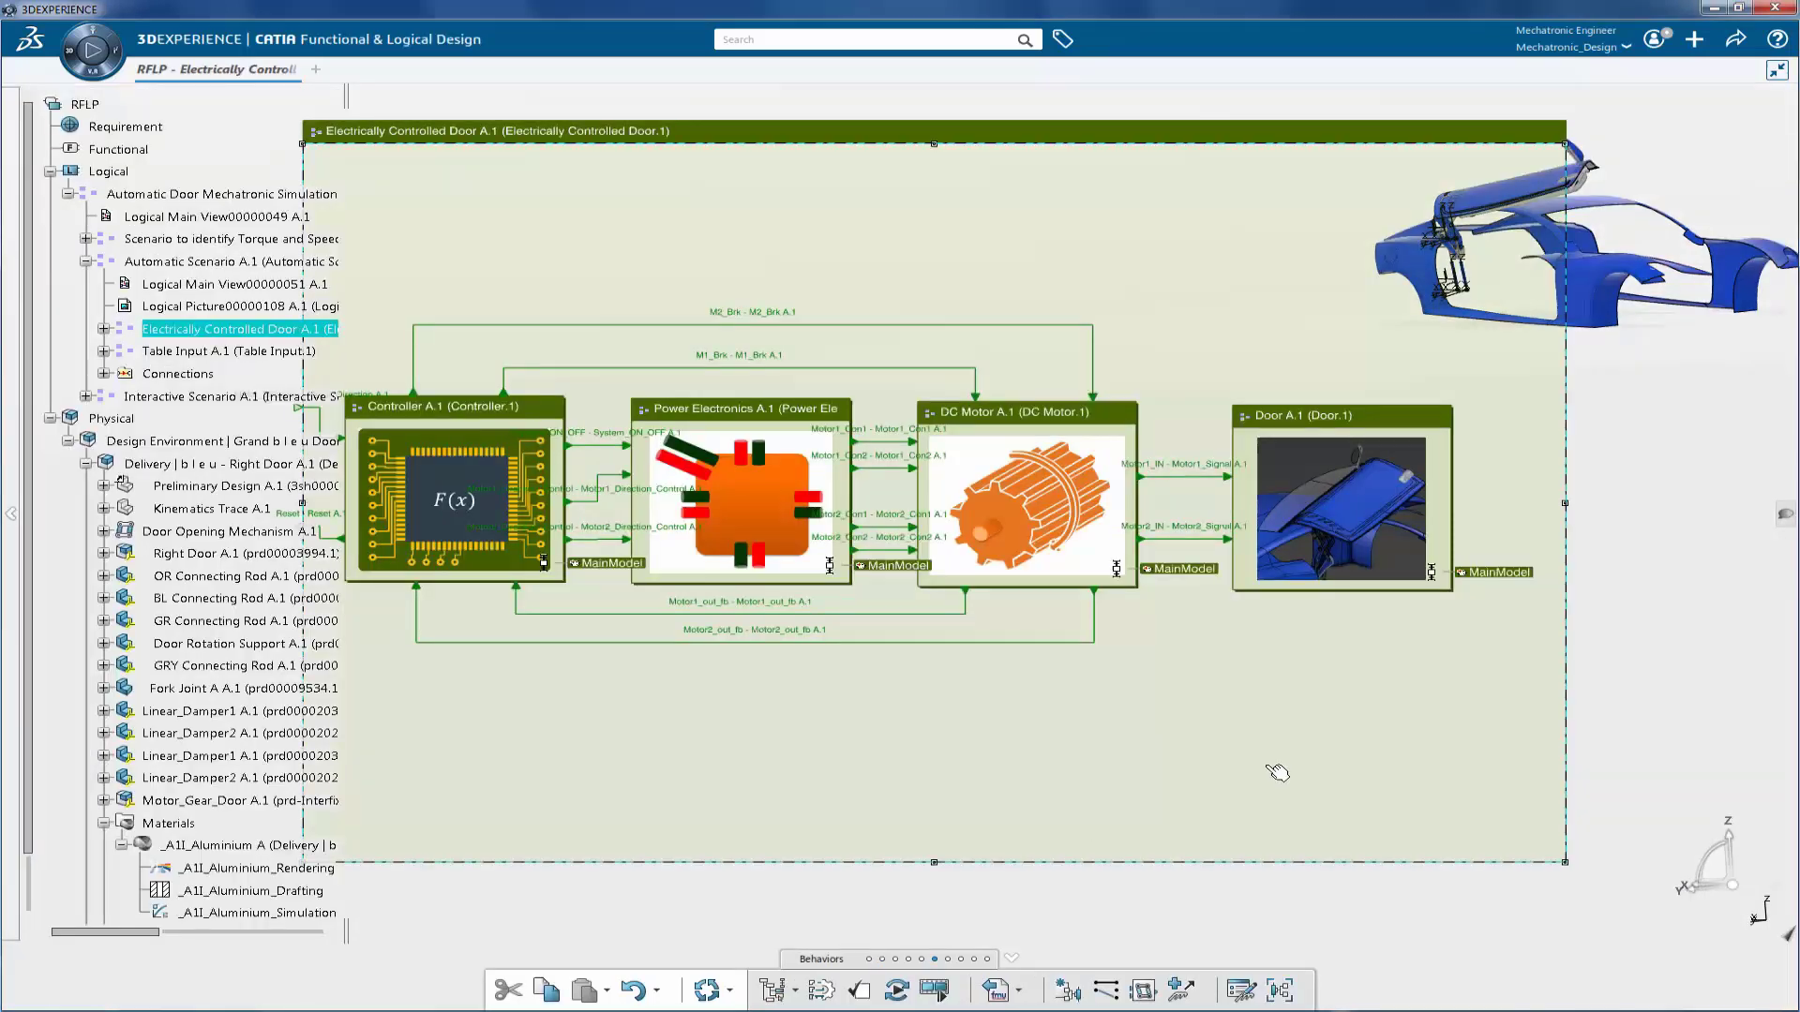
double_click(1582, 735)
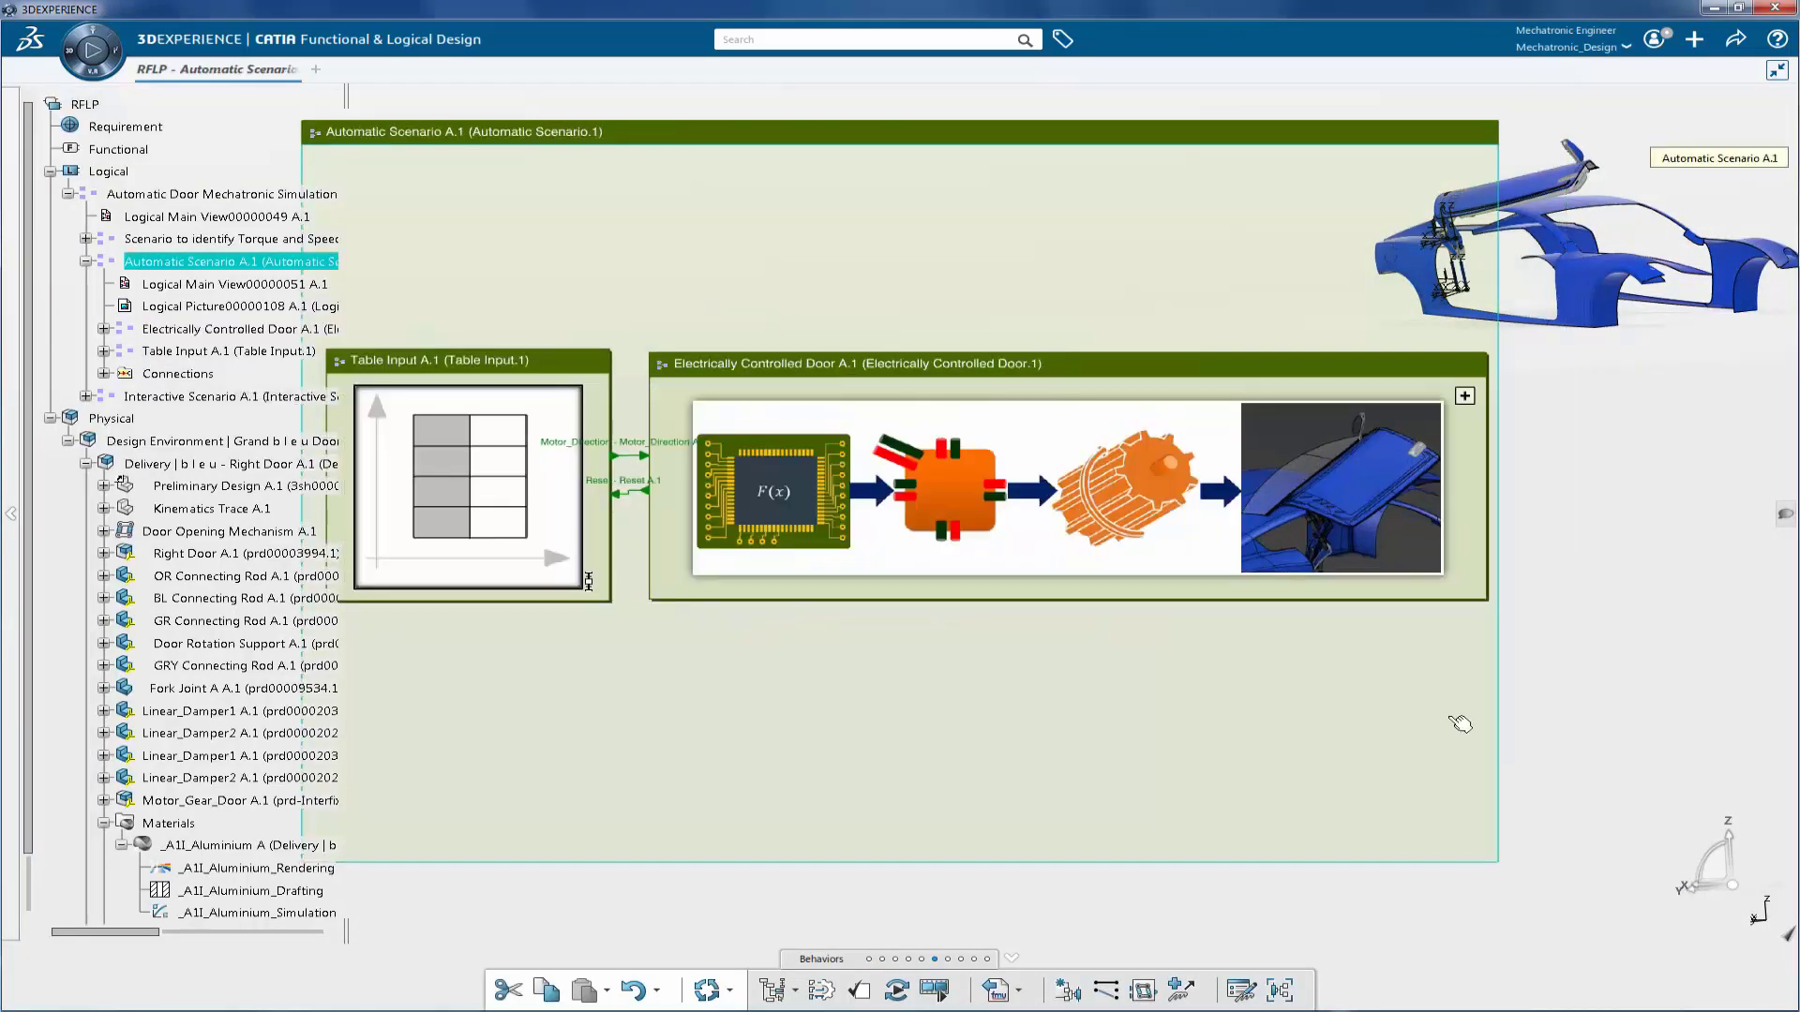
click(605, 594)
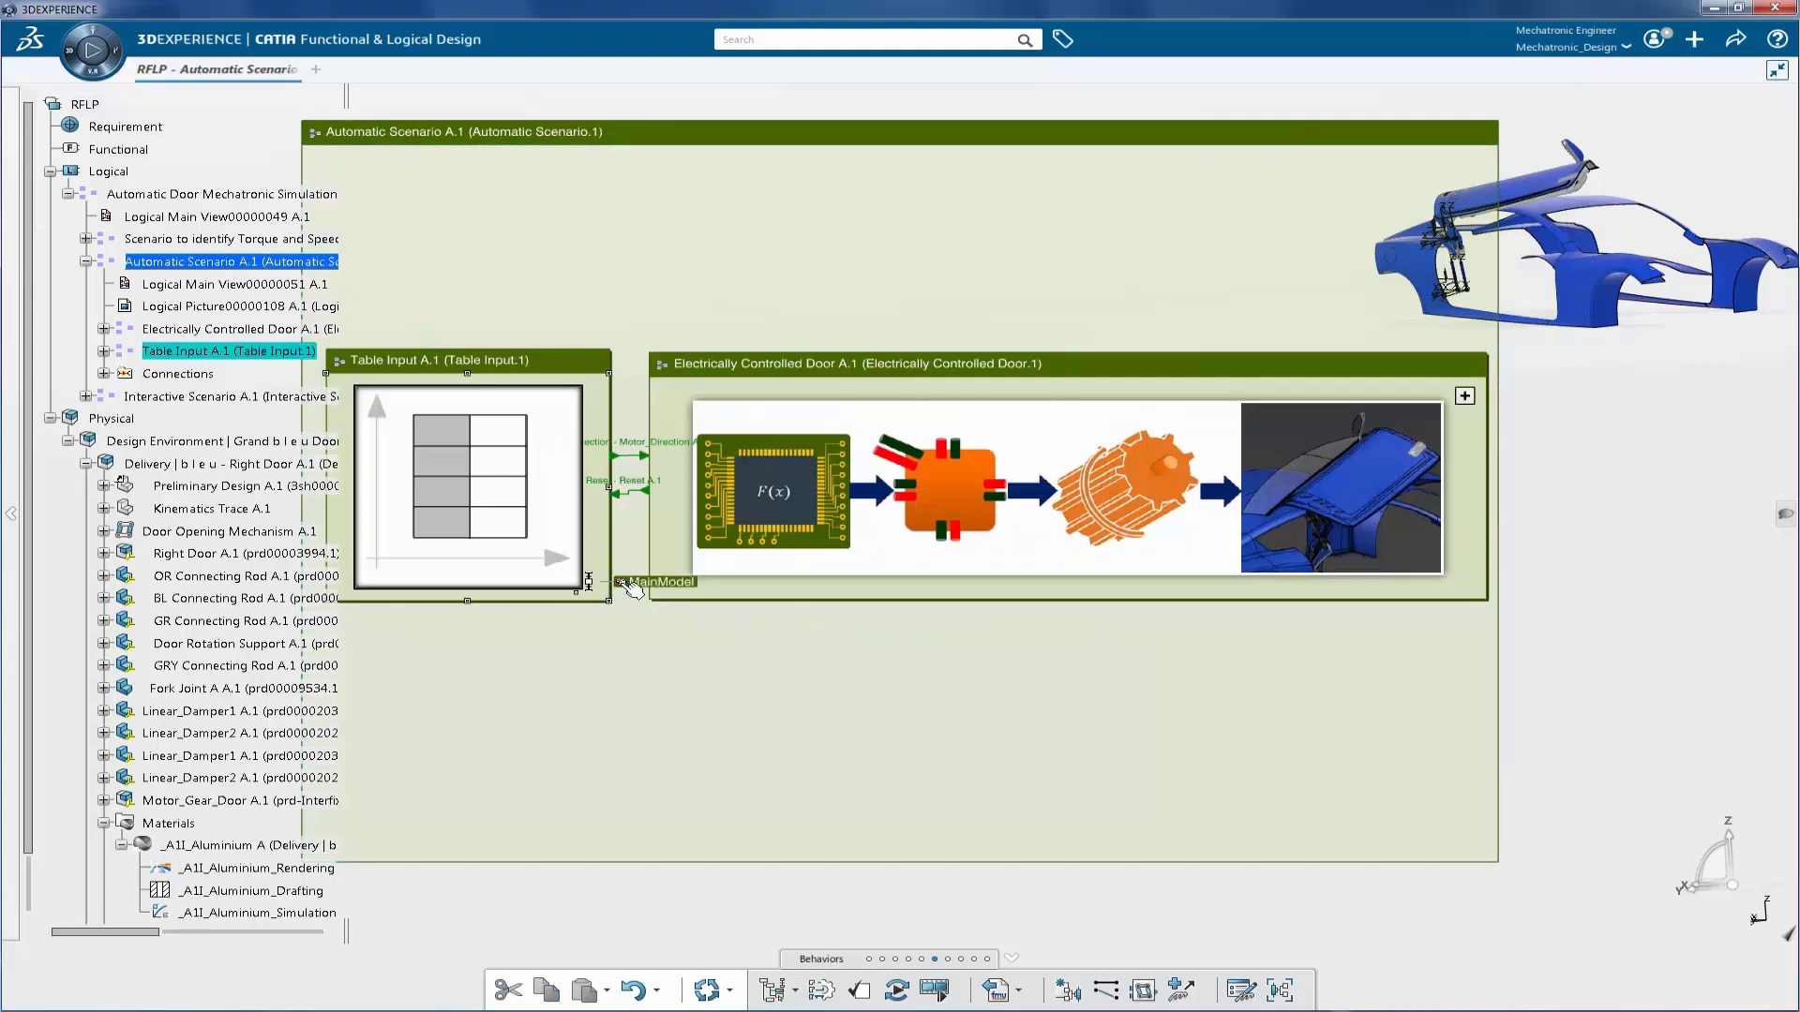
double_click(630, 586)
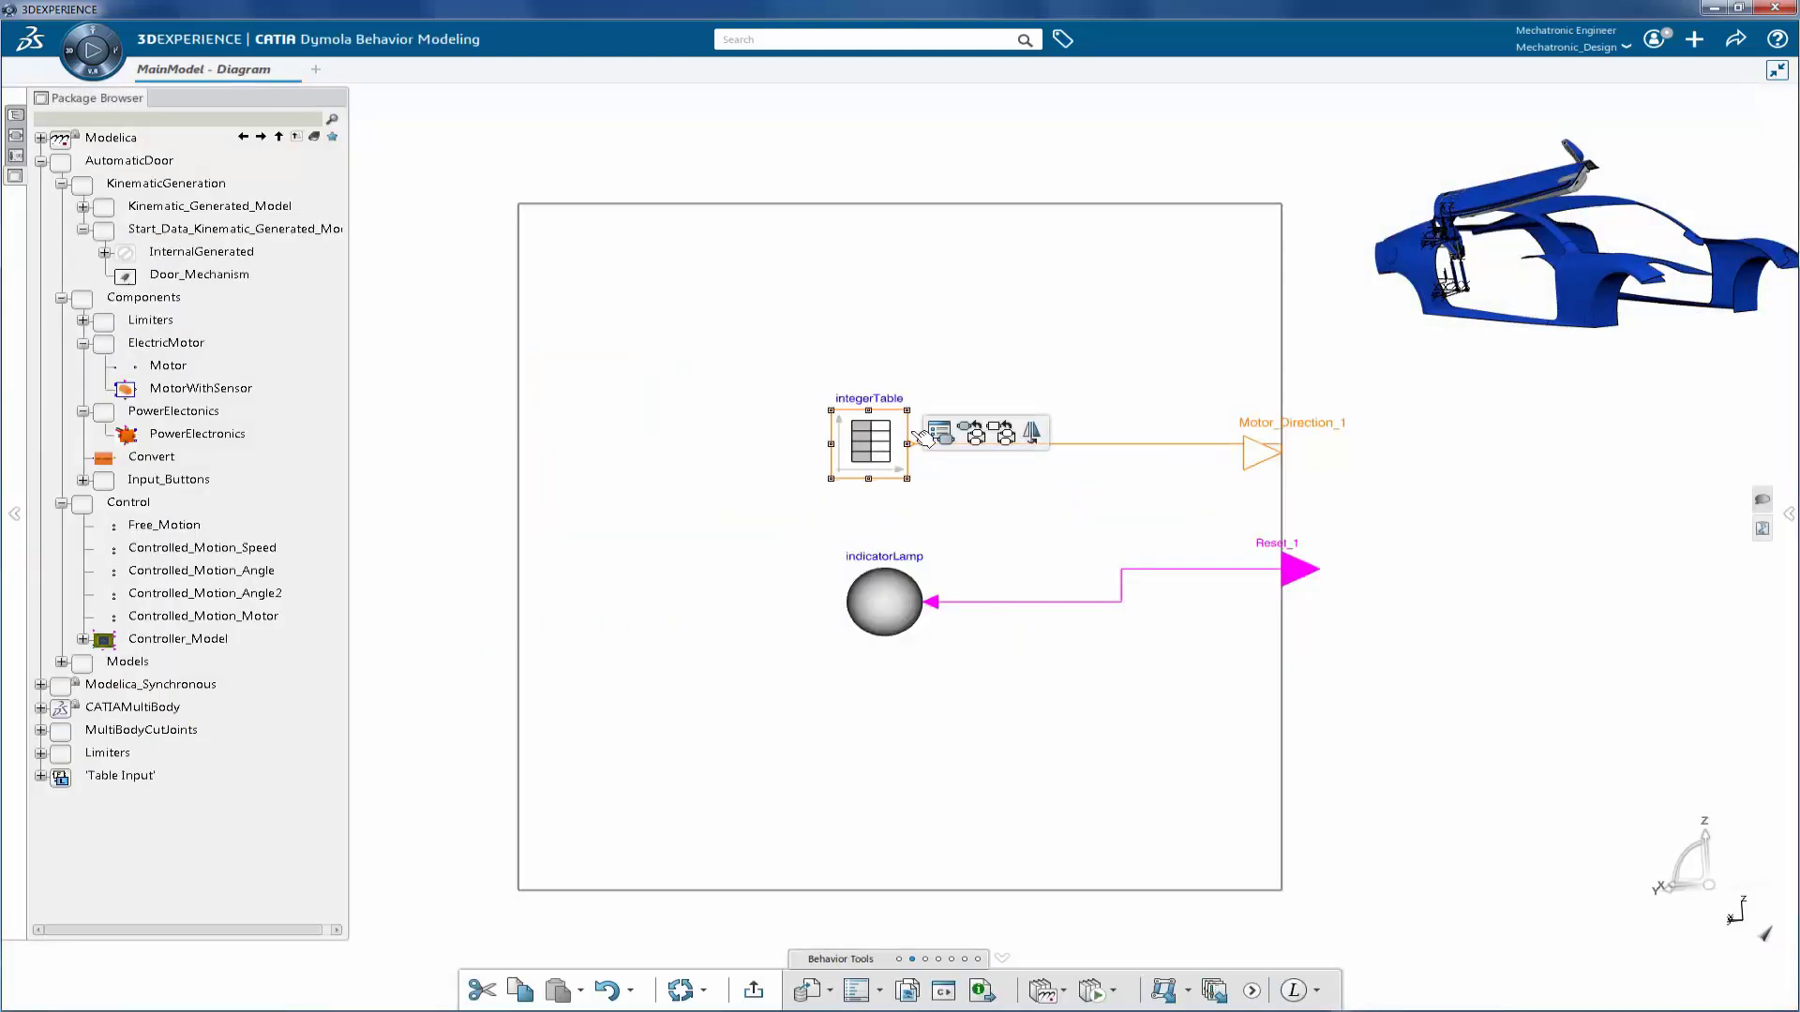
- Inspect and plot the 21-row integerTable unchanged, then return to the logical view
click(945, 434)
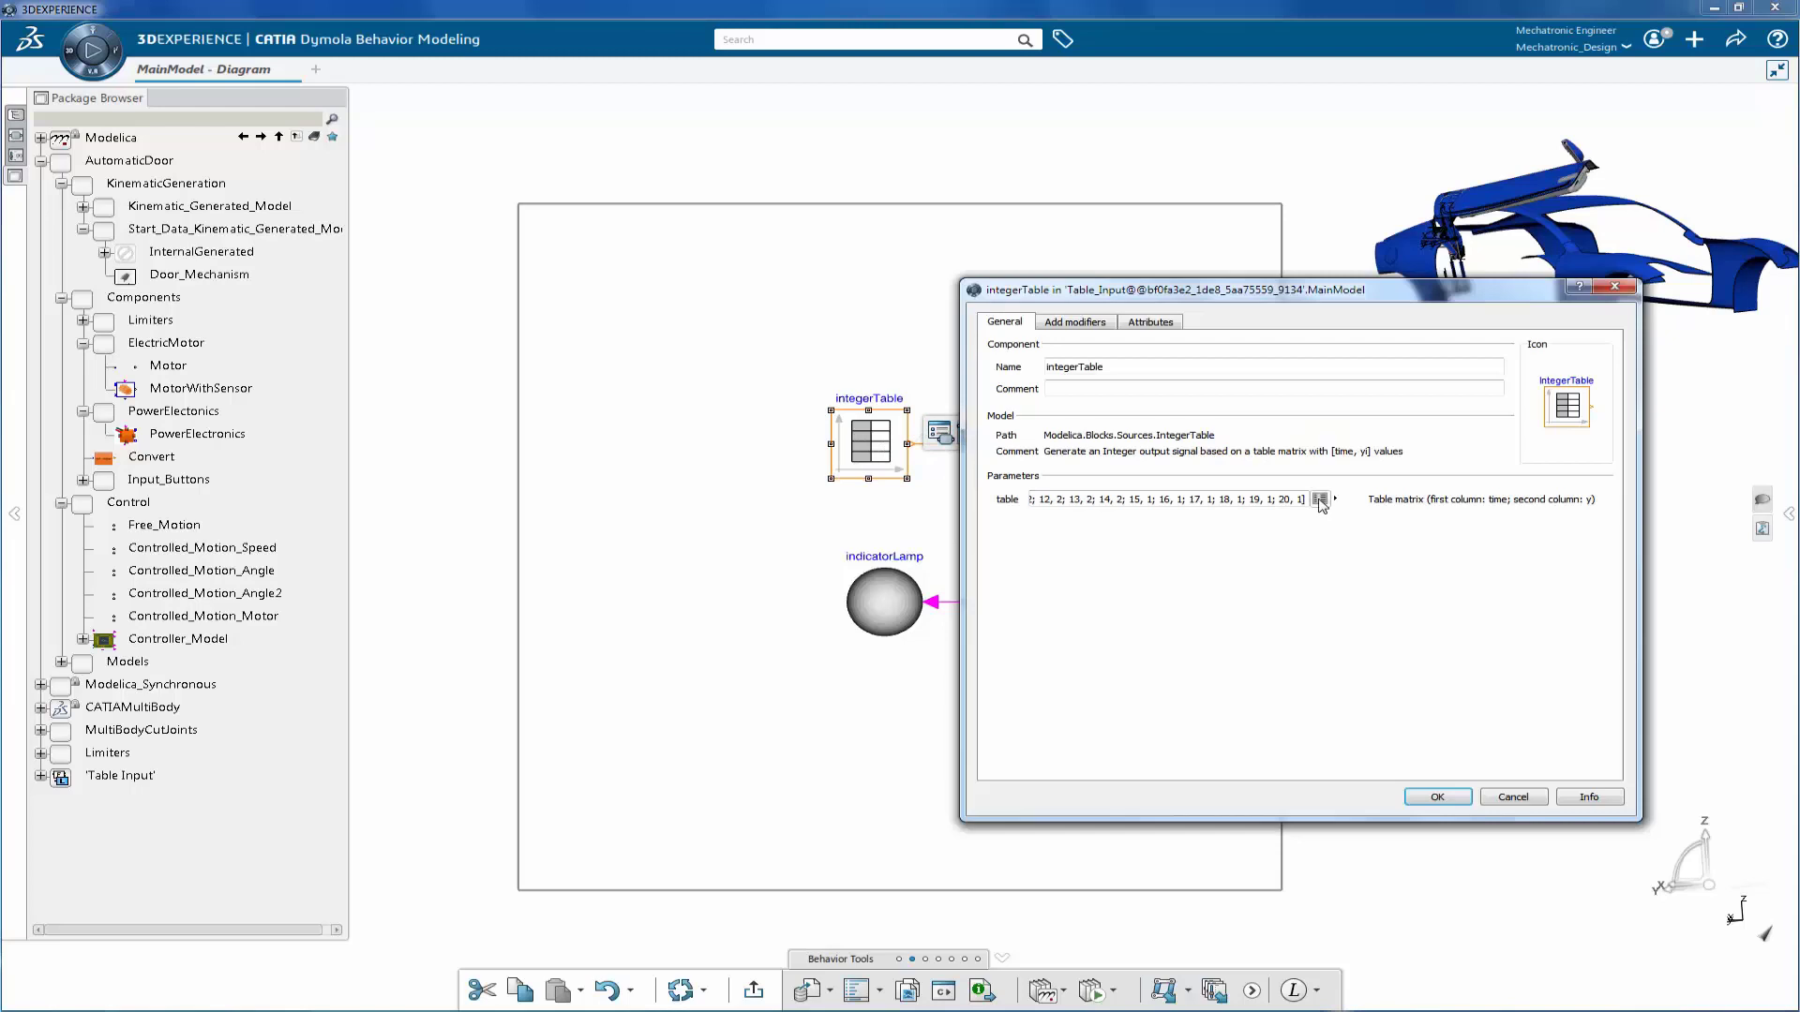
click(1320, 499)
click(1107, 691)
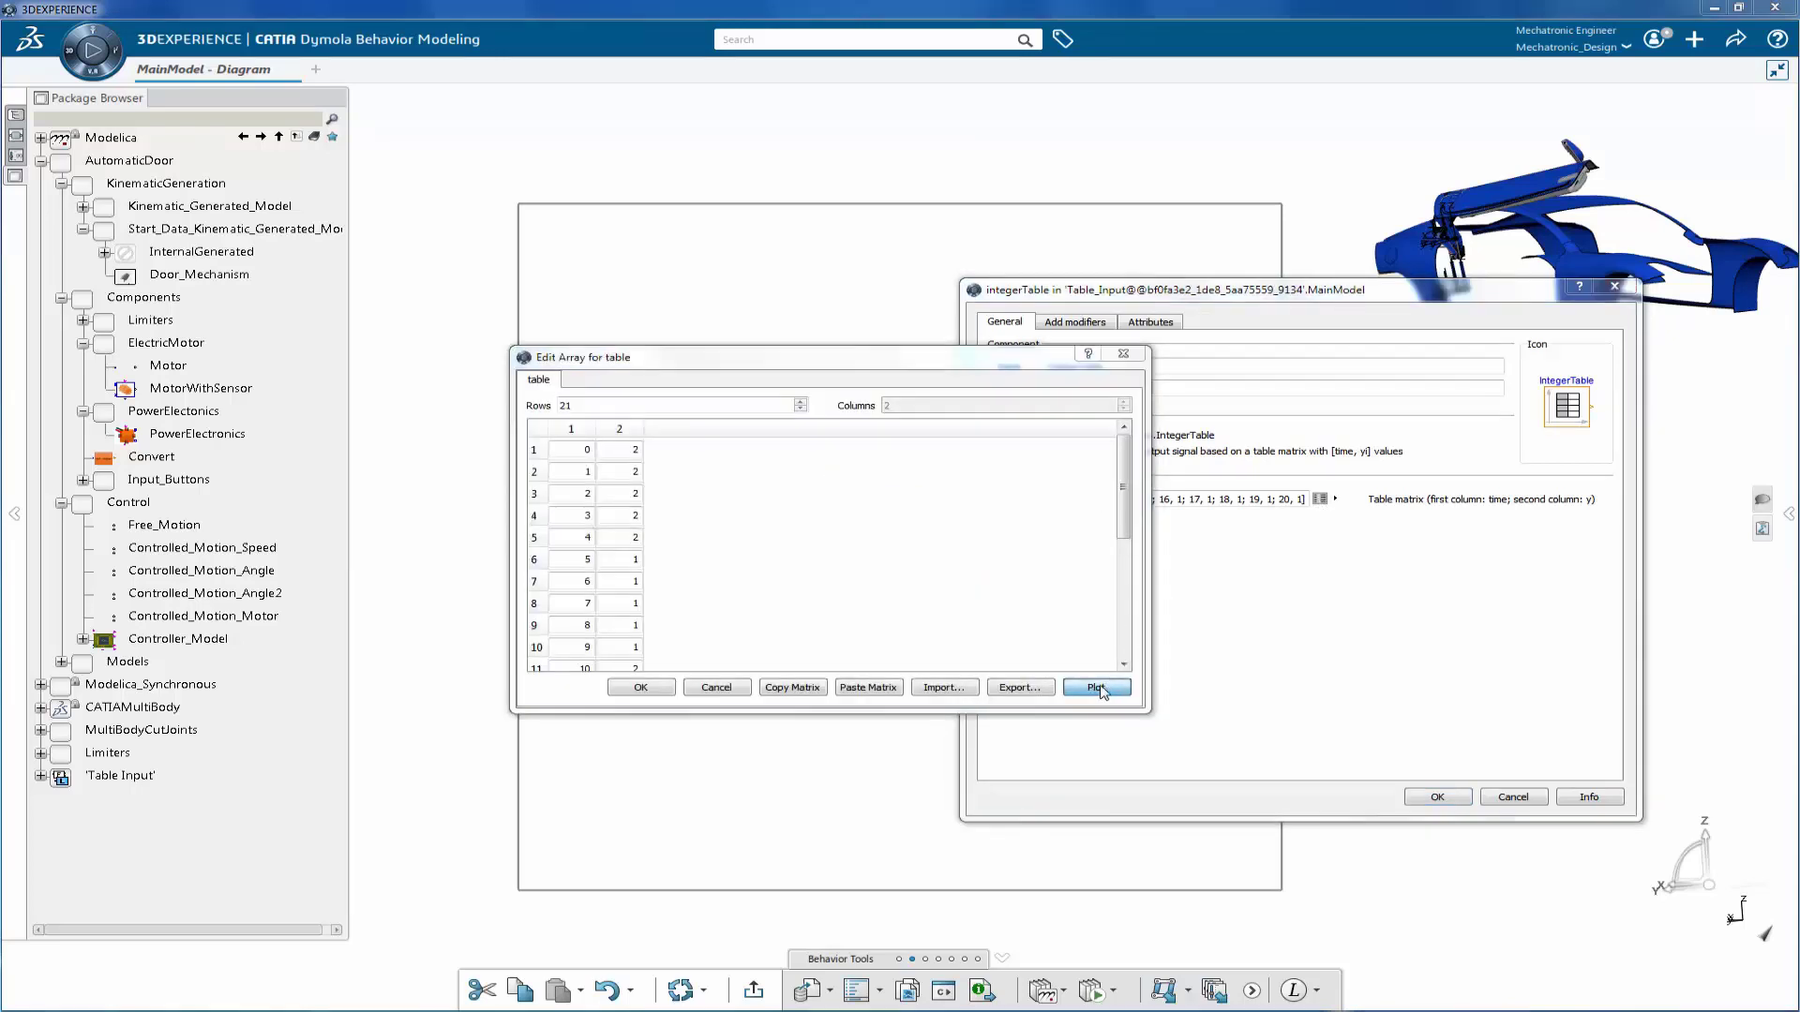
click(1231, 217)
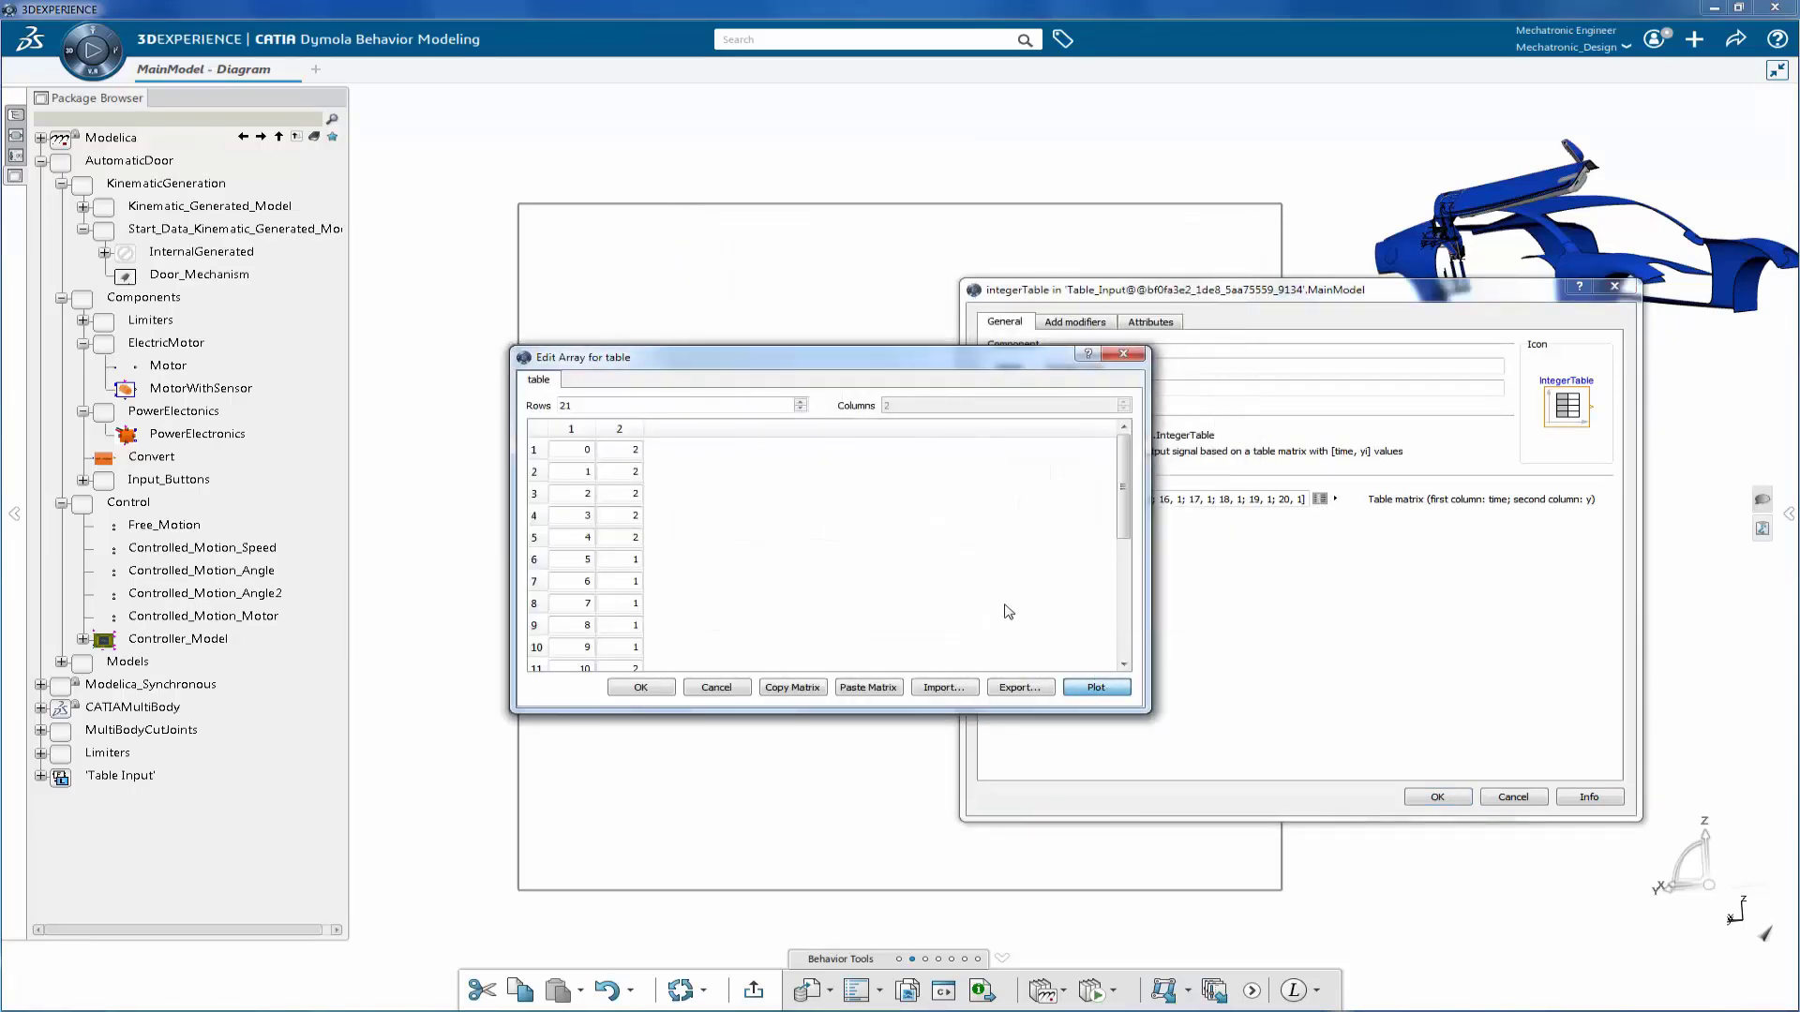
click(640, 687)
click(1437, 797)
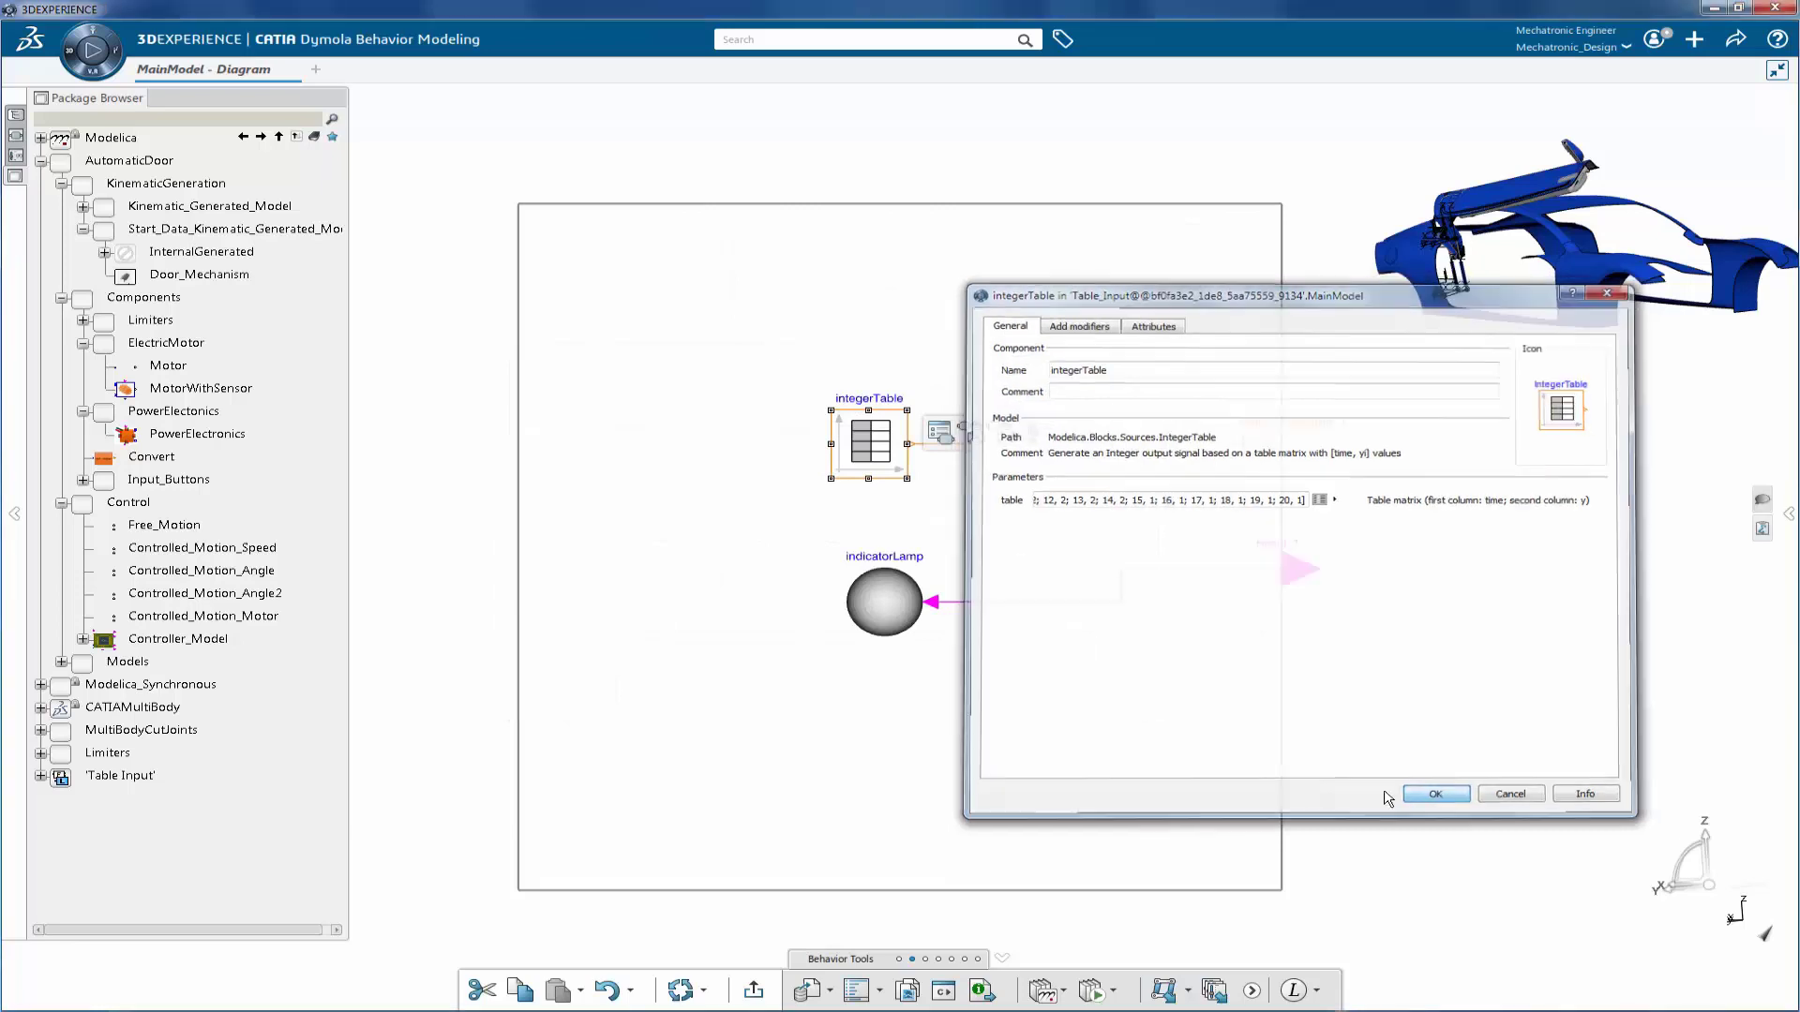
click(754, 991)
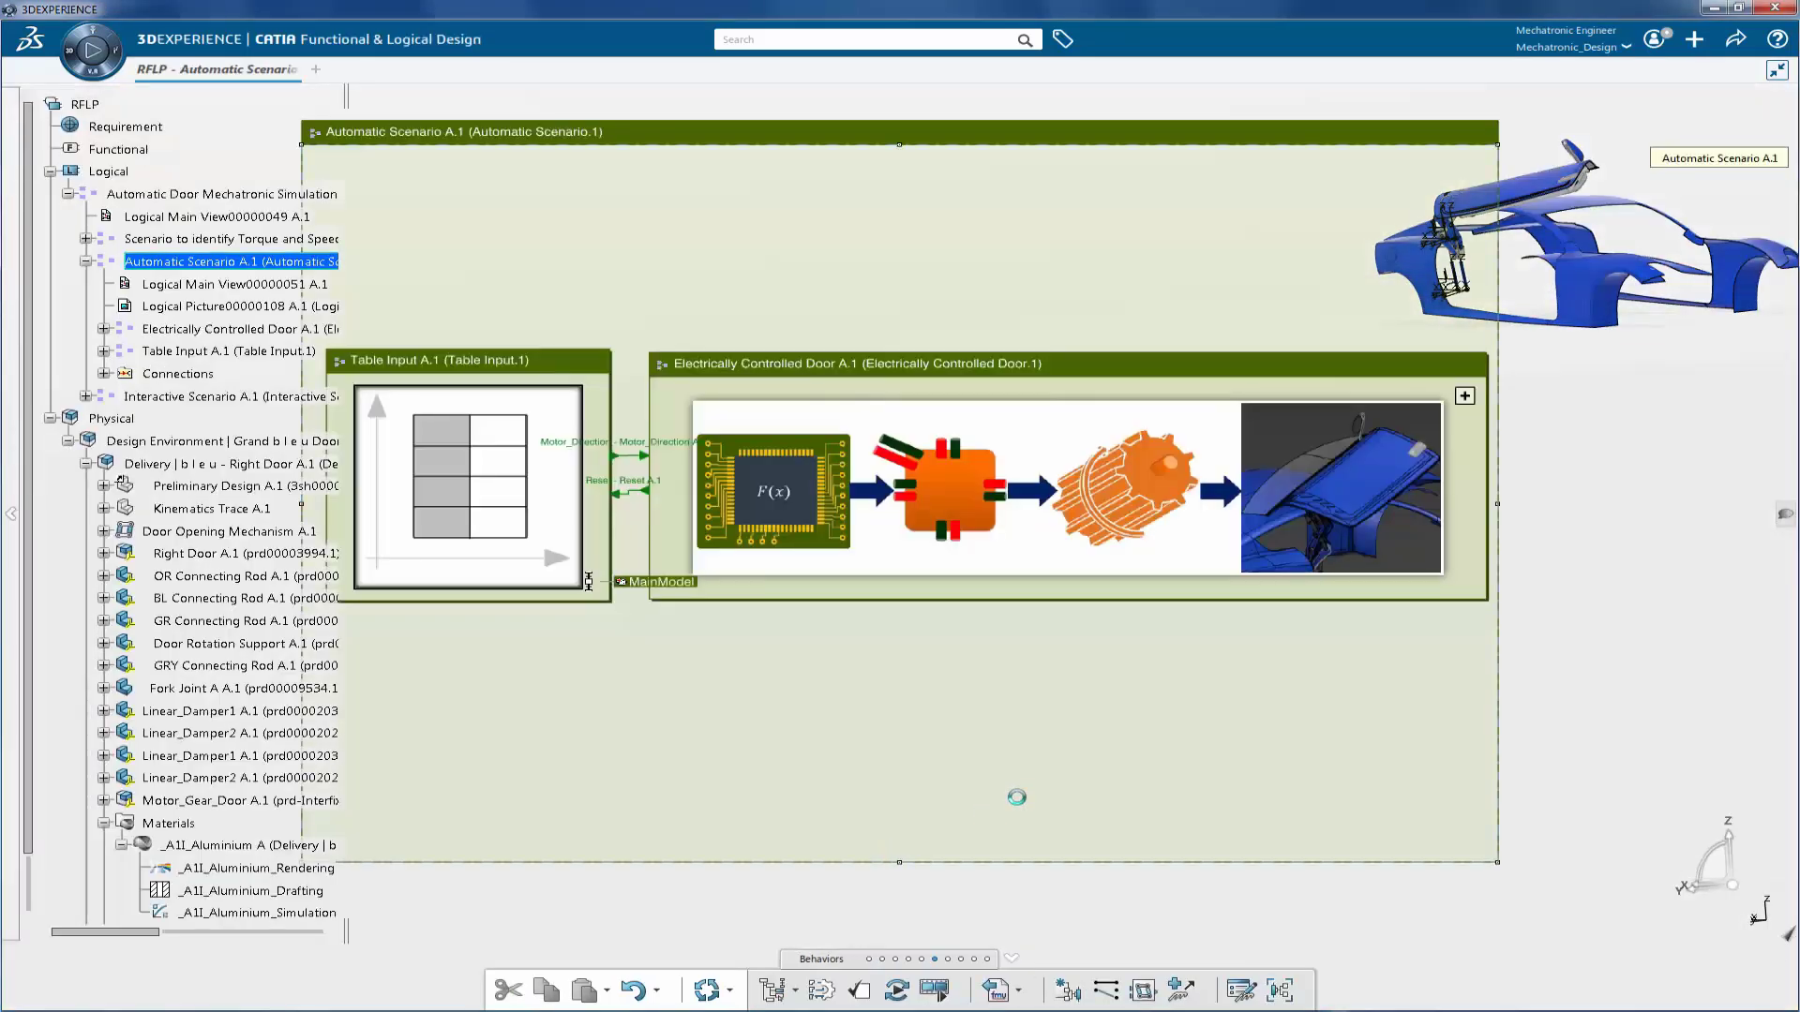
- Run the 13.3 s Automatic Scenario simulation plotting motor angles and torques, then exit
click(896, 991)
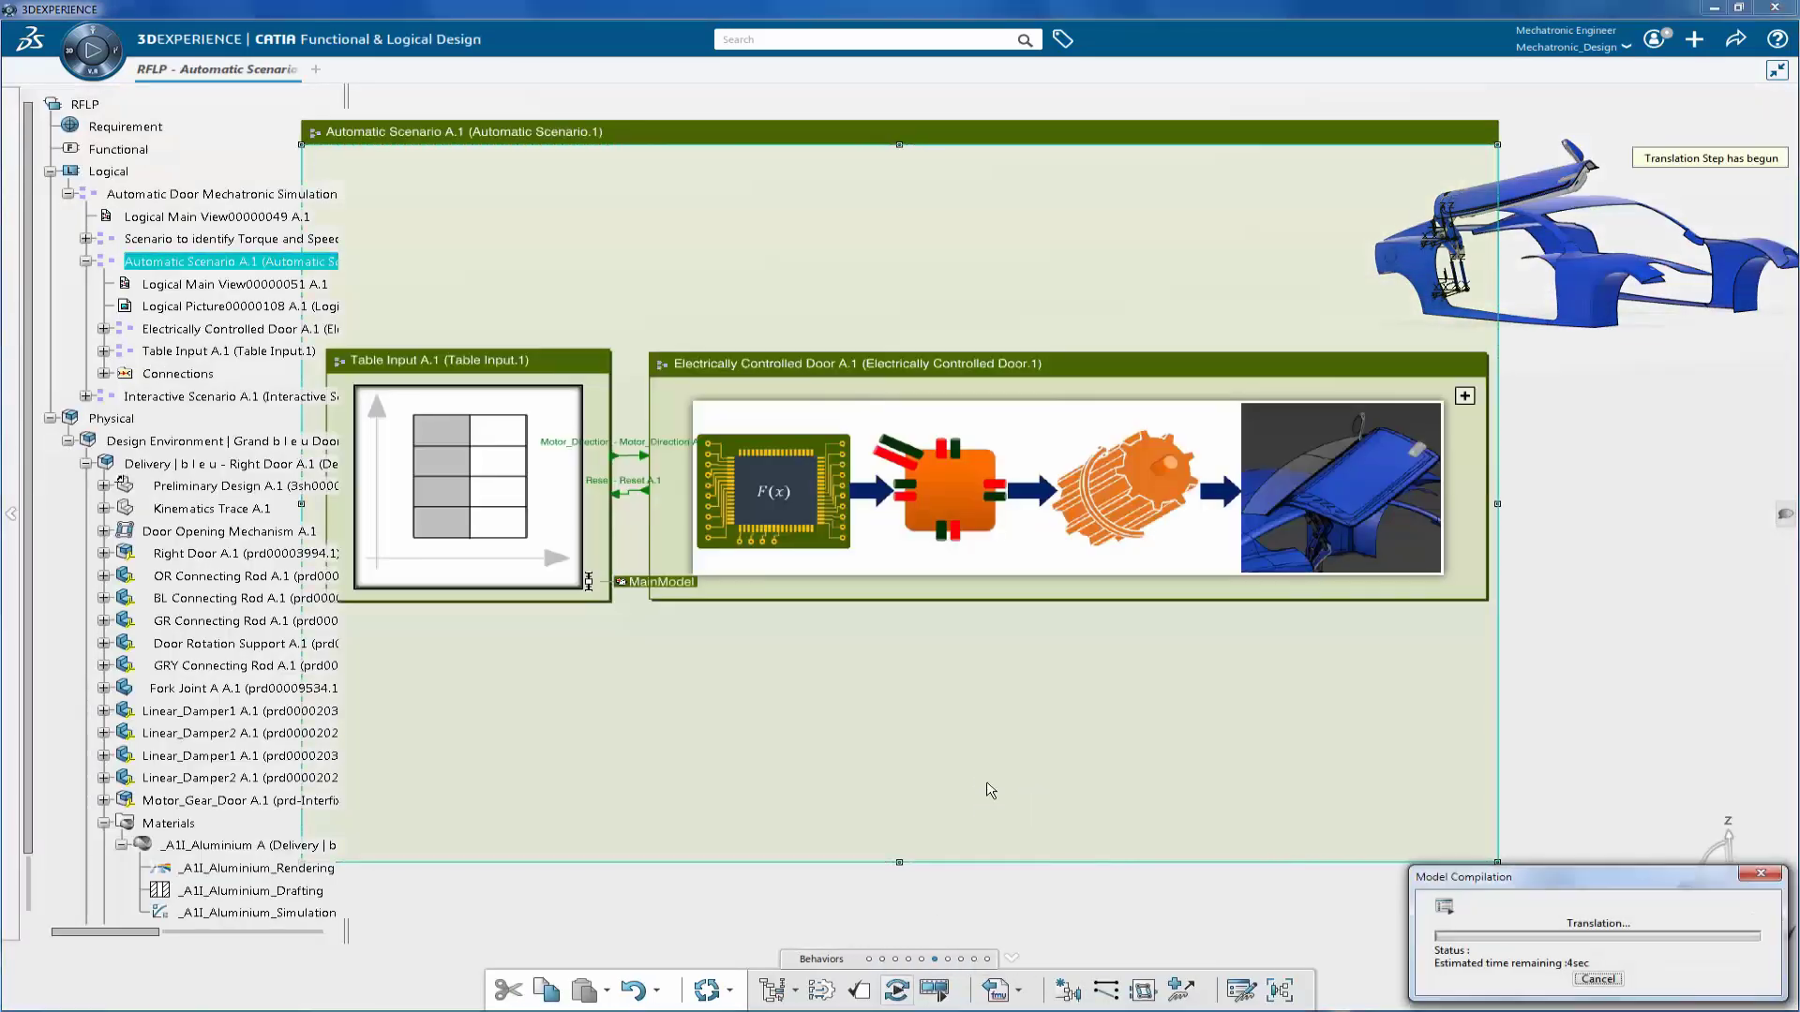
click(186, 997)
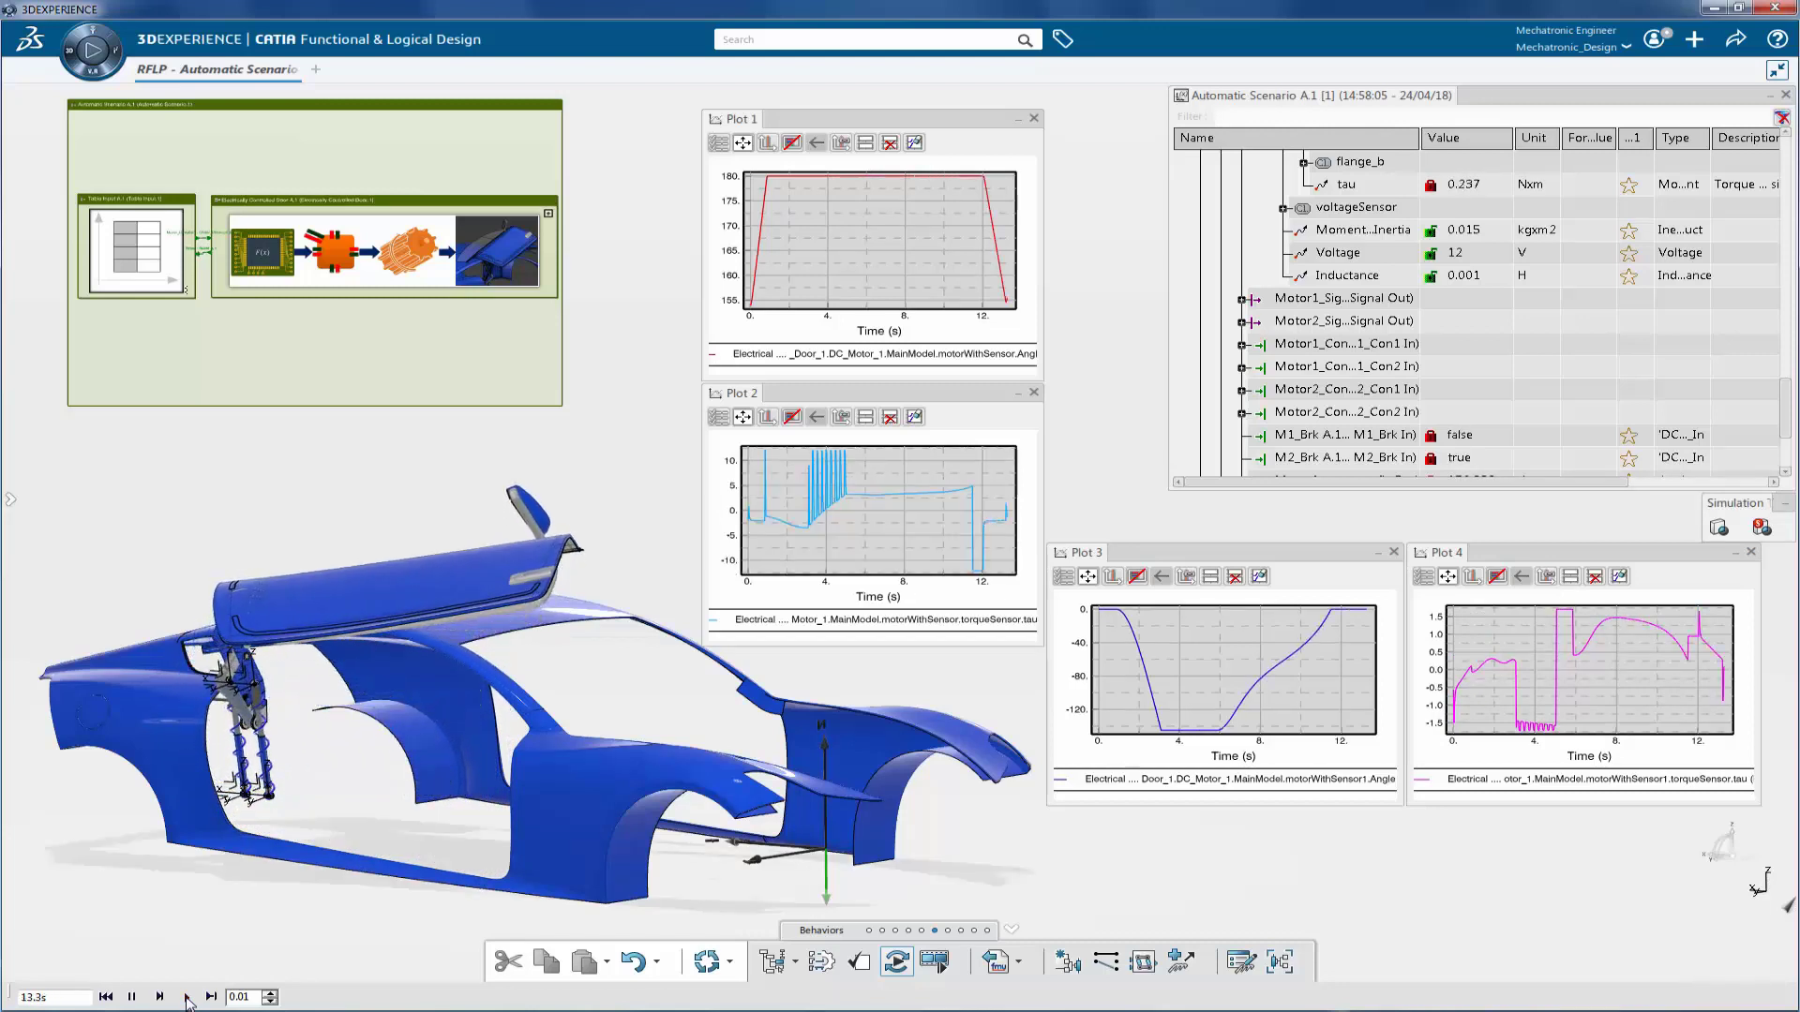
click(896, 961)
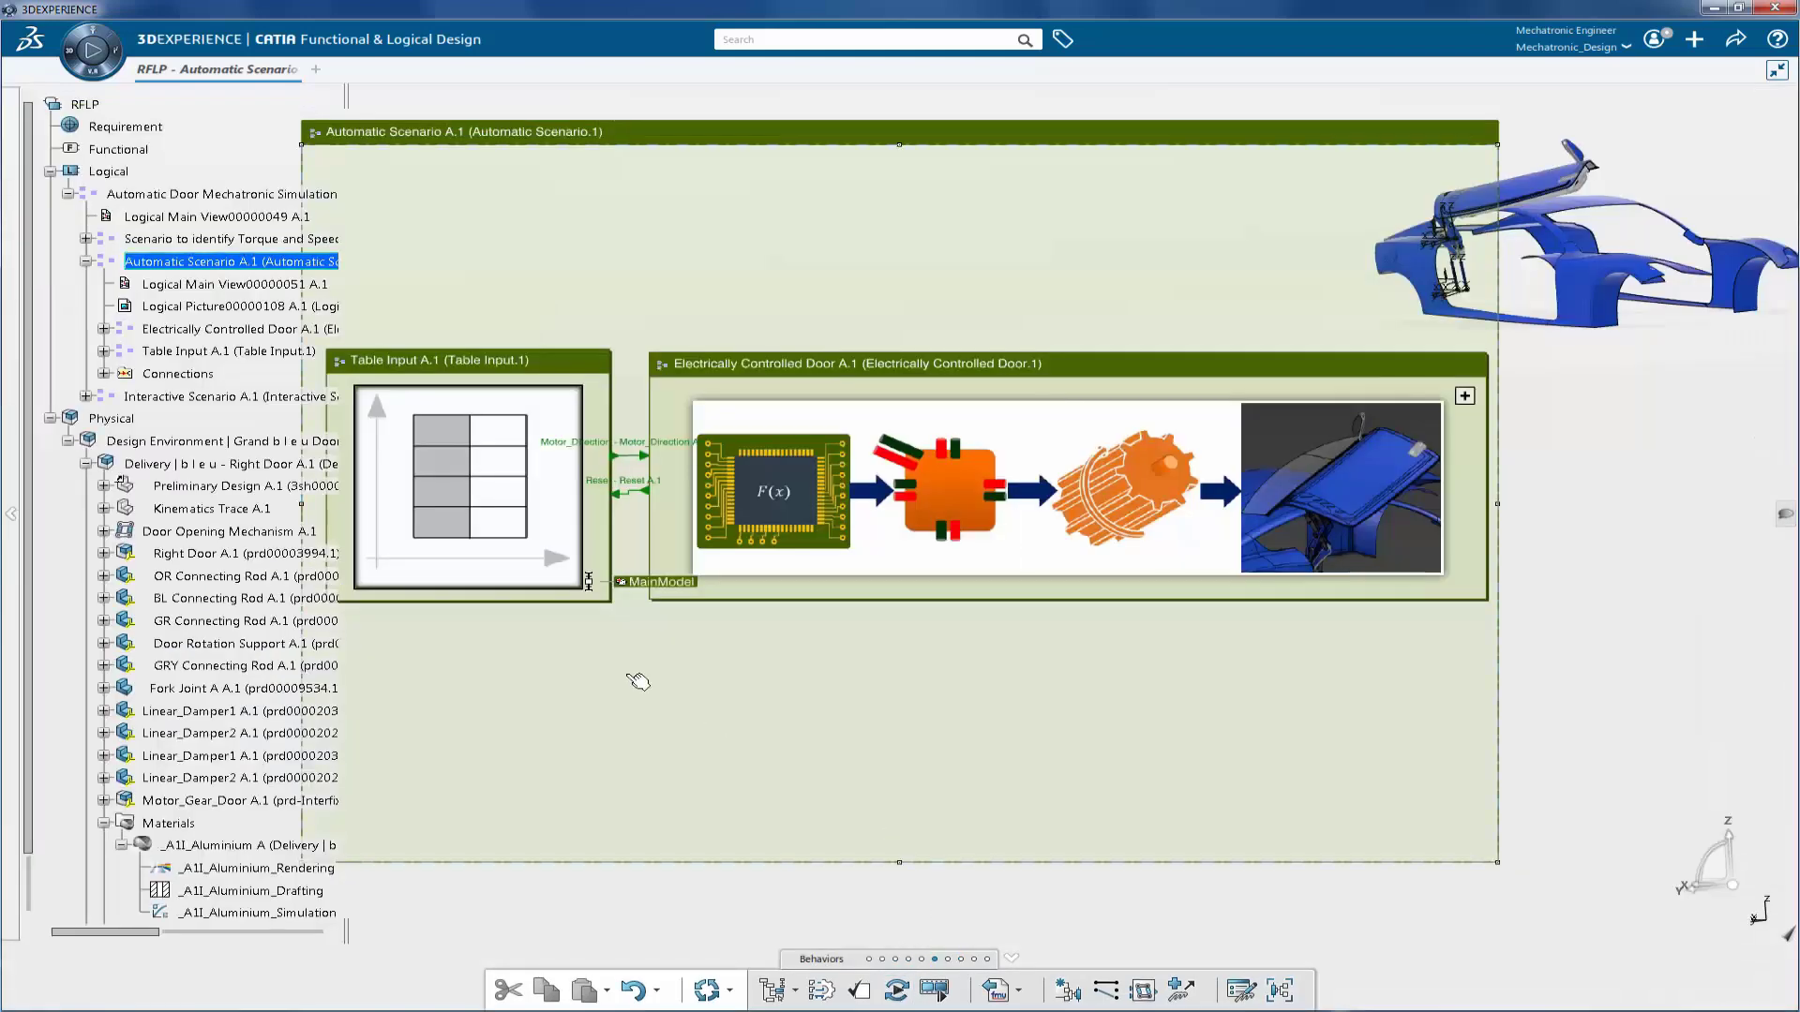
double_click(221, 398)
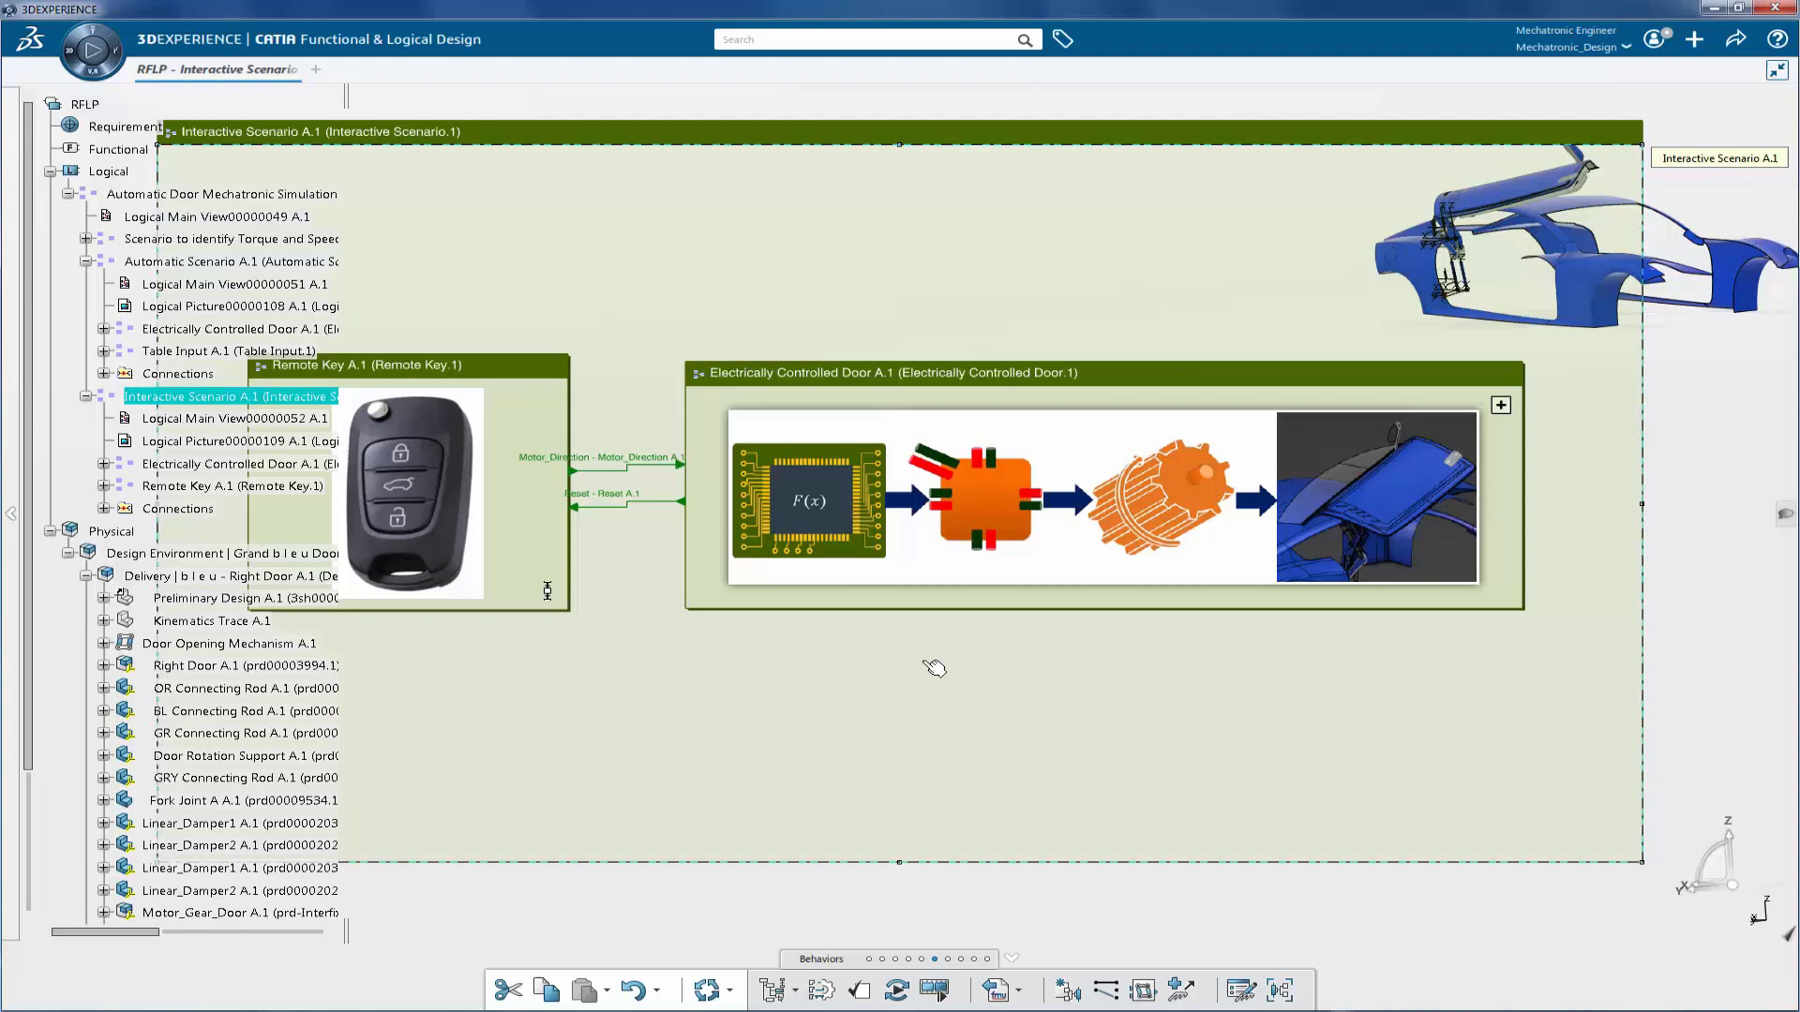
double_click(975, 600)
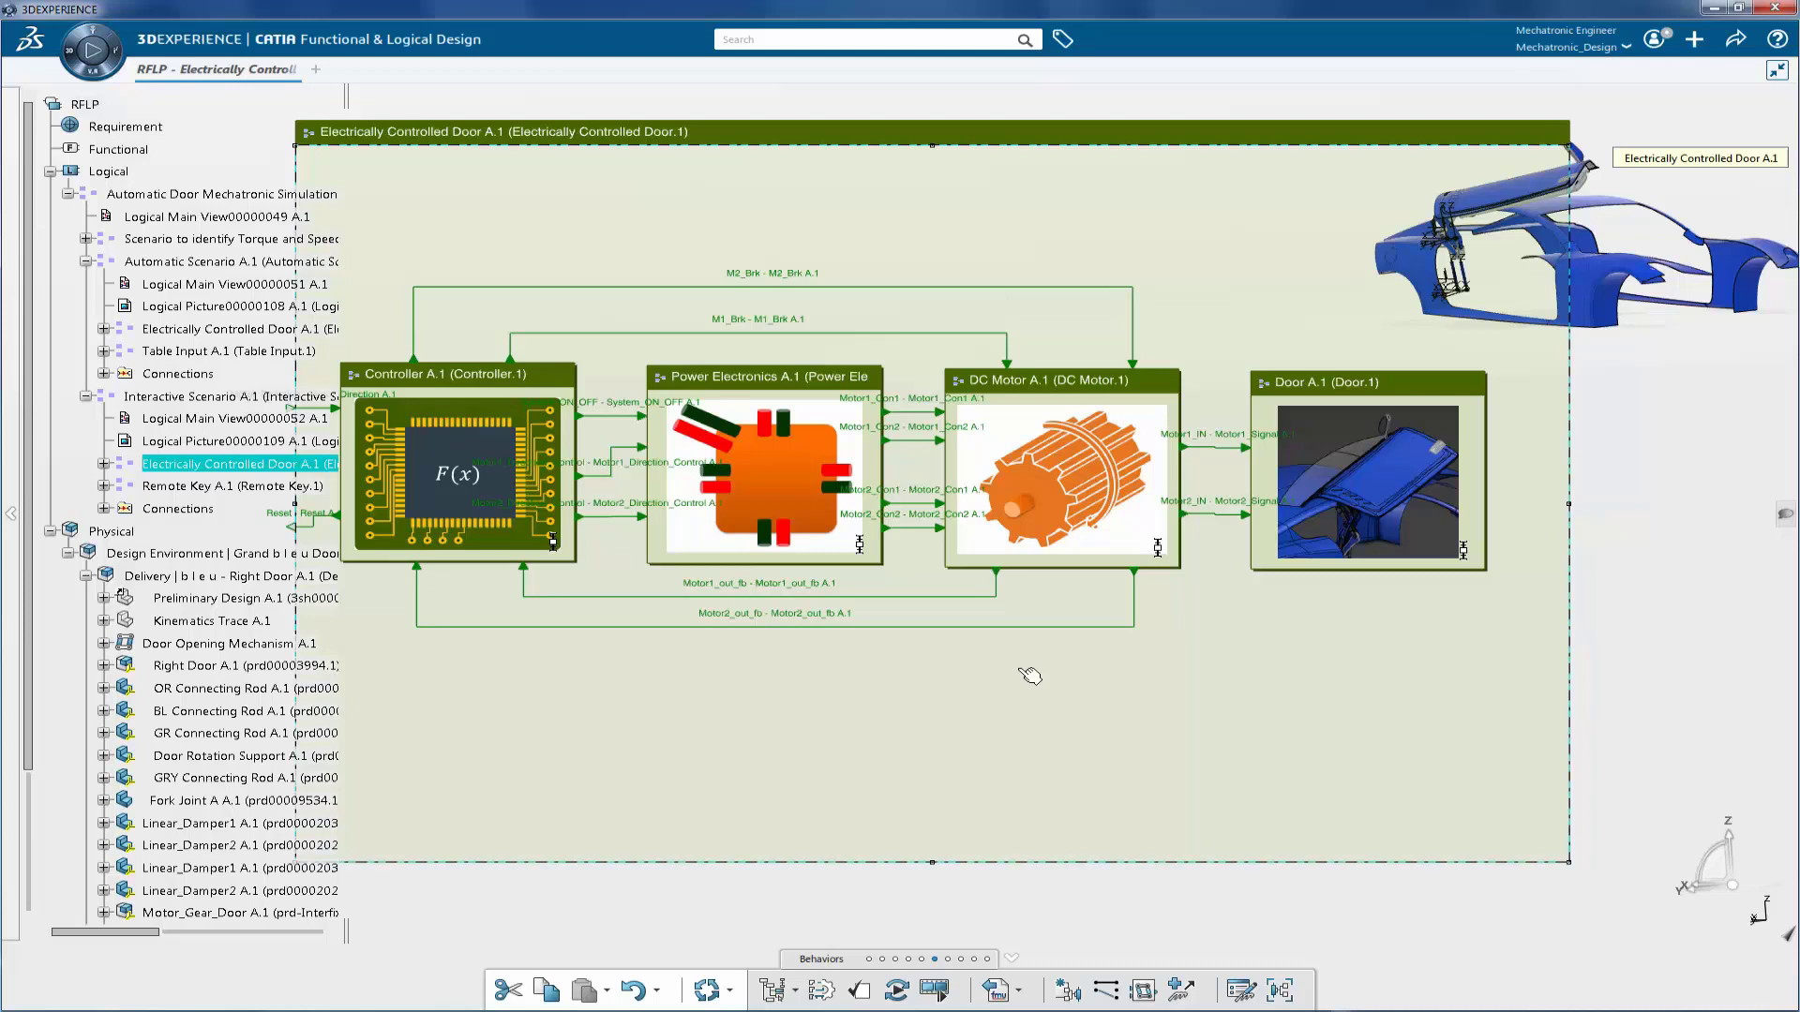
double_click(234, 397)
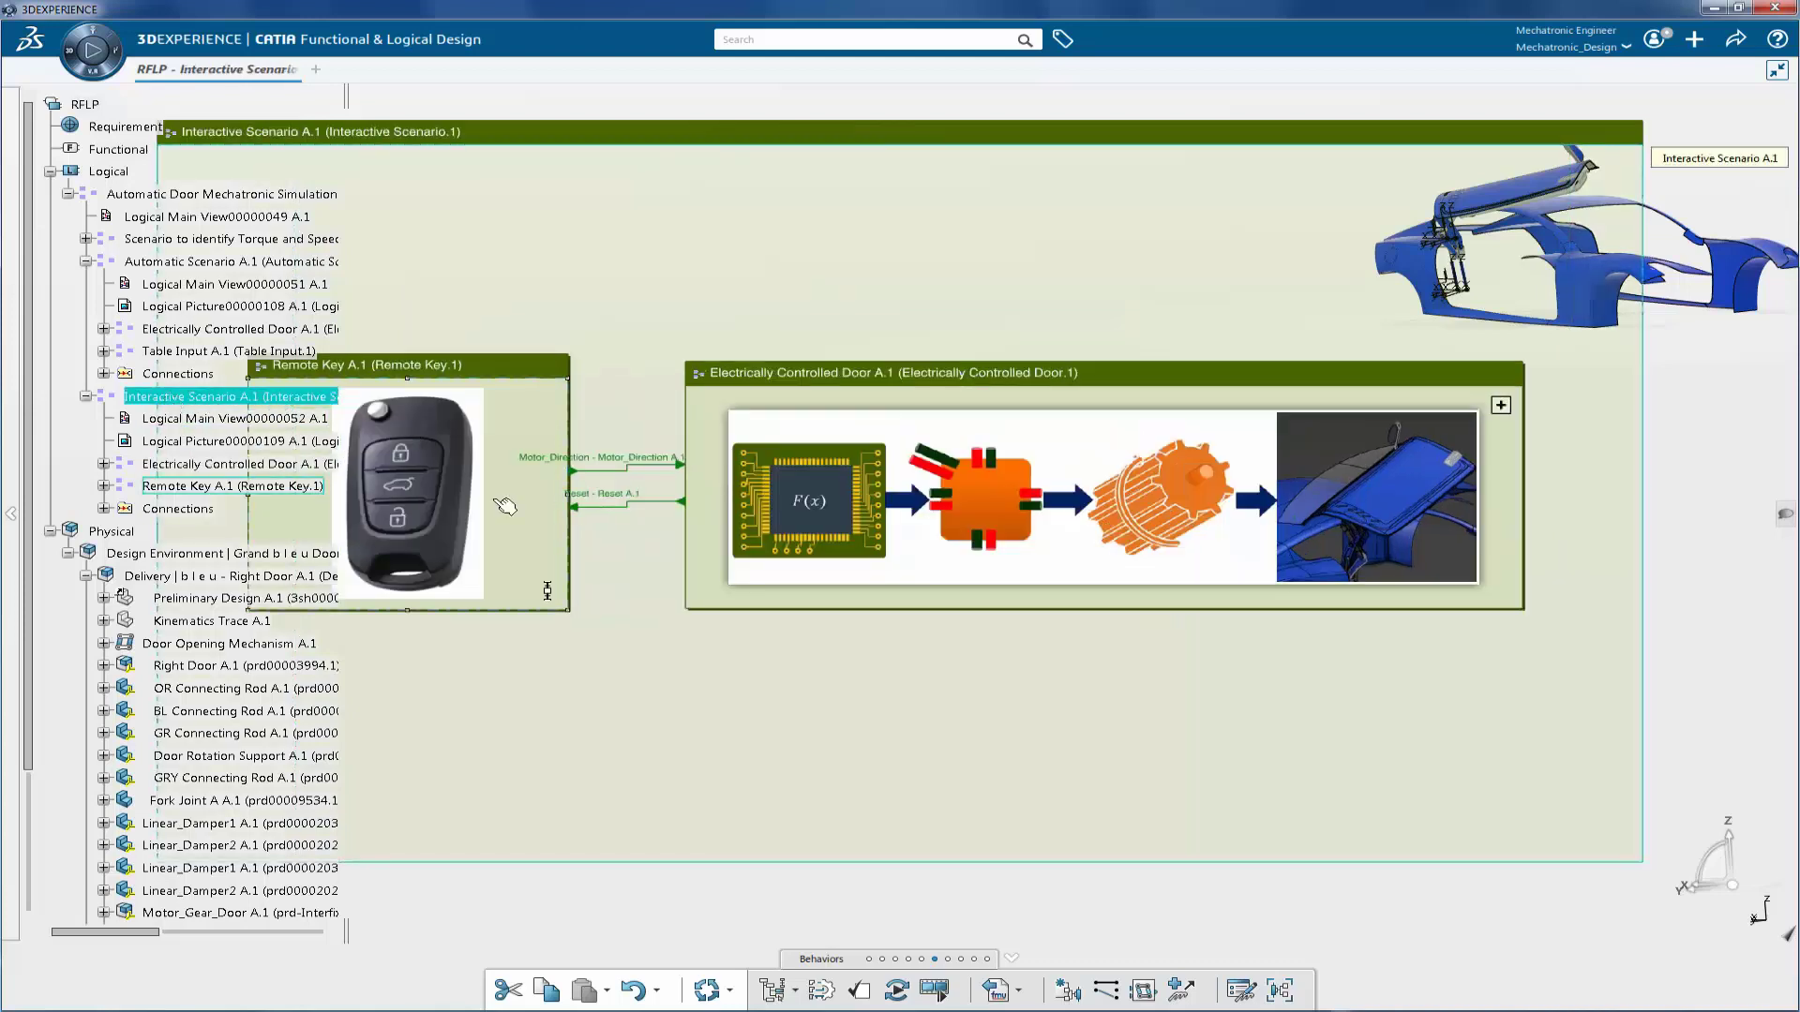
click(564, 589)
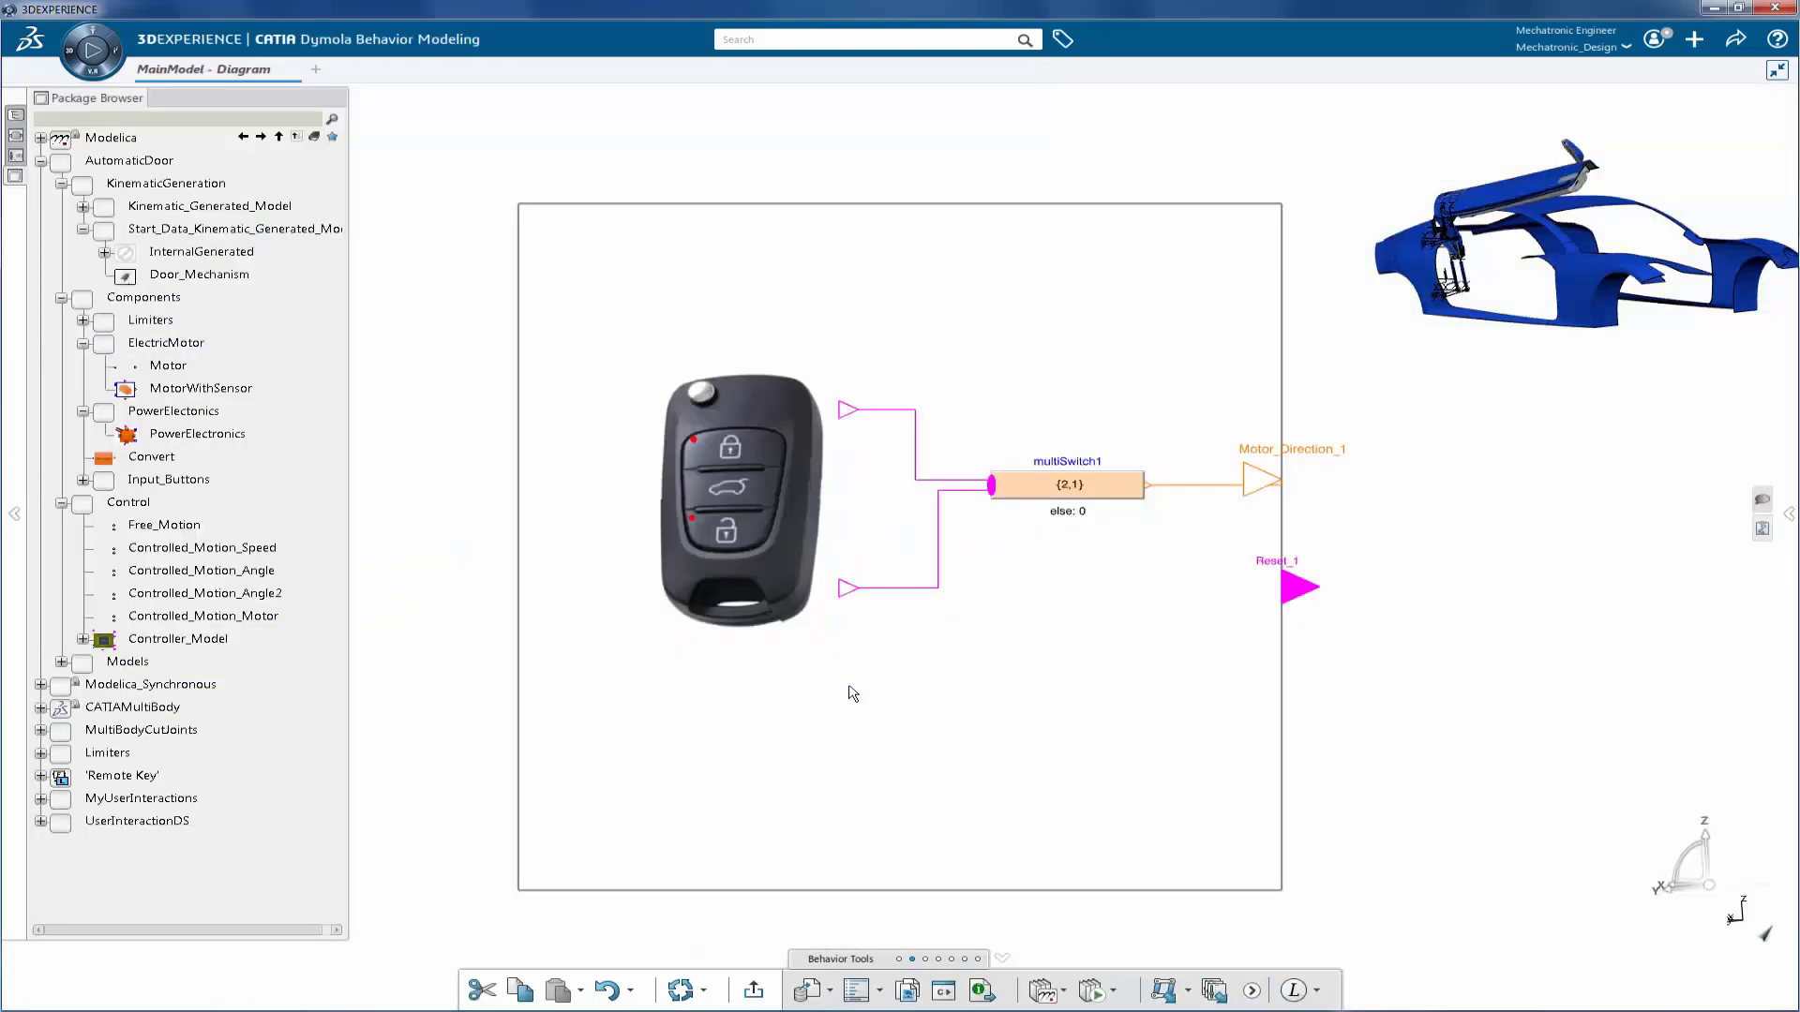
click(754, 989)
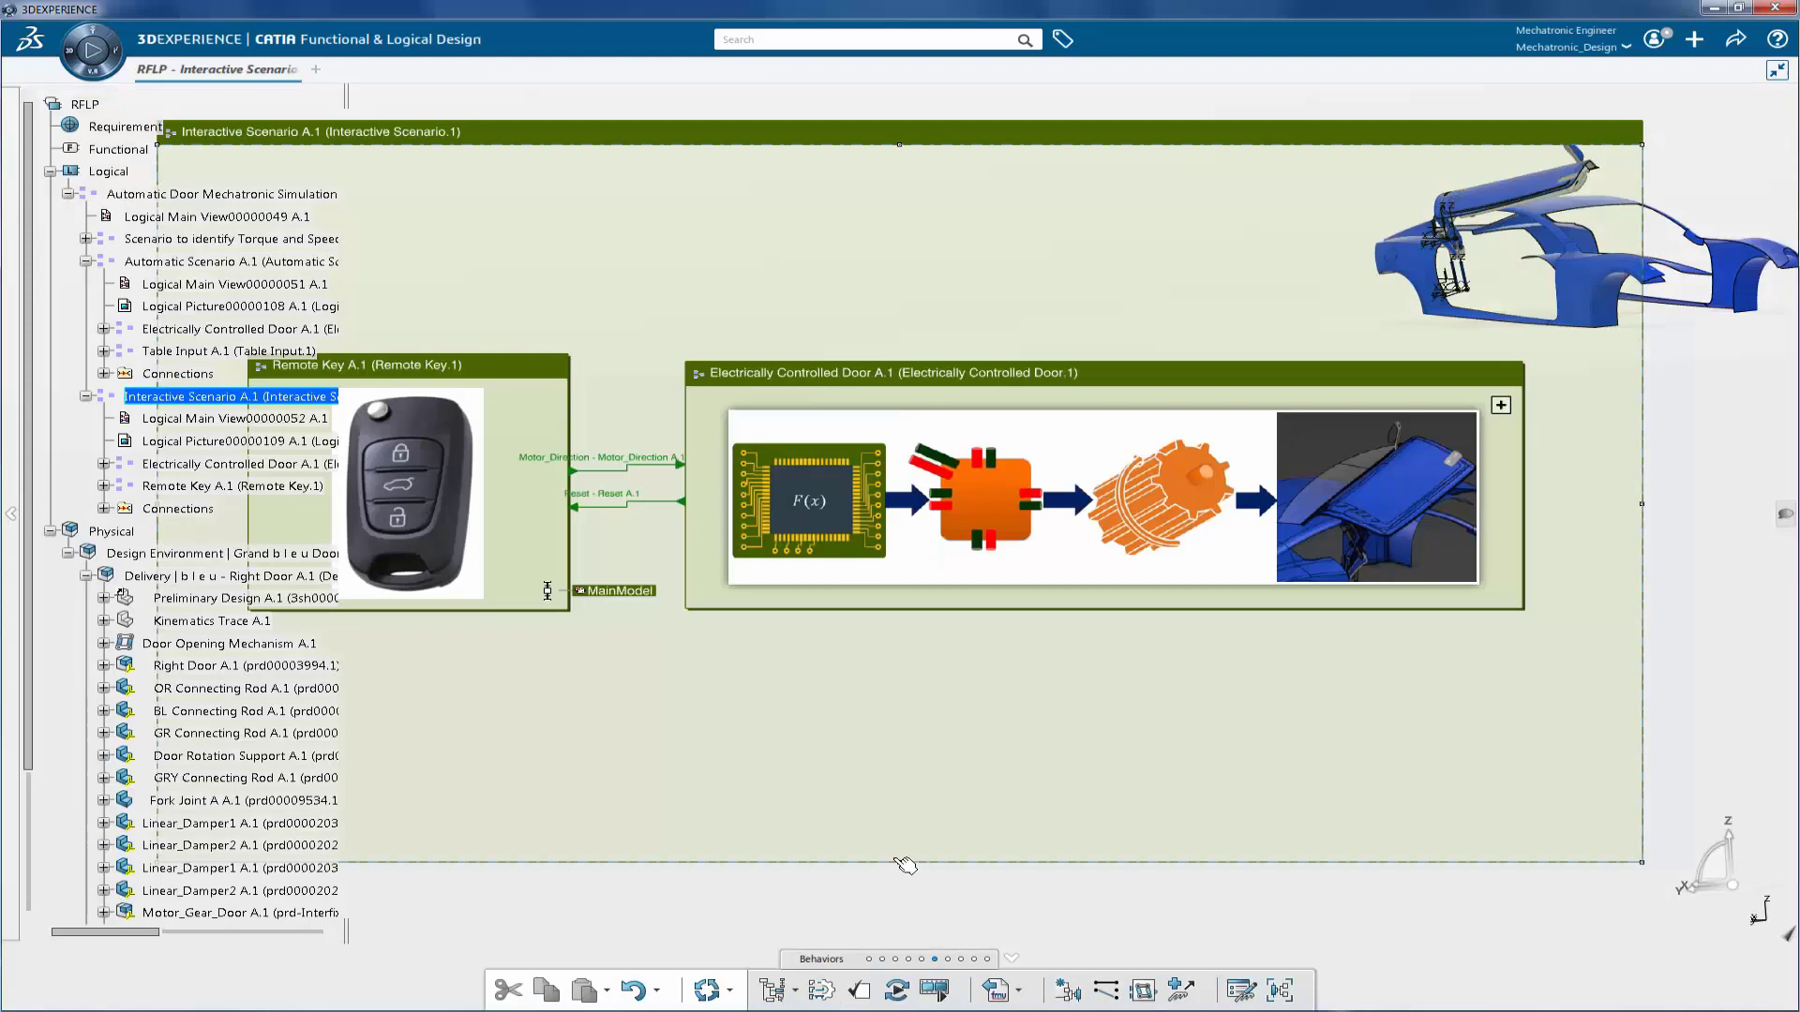
- Run the 20 s Interactive Scenario, opening and then closing the door with the remote key buttons
click(898, 987)
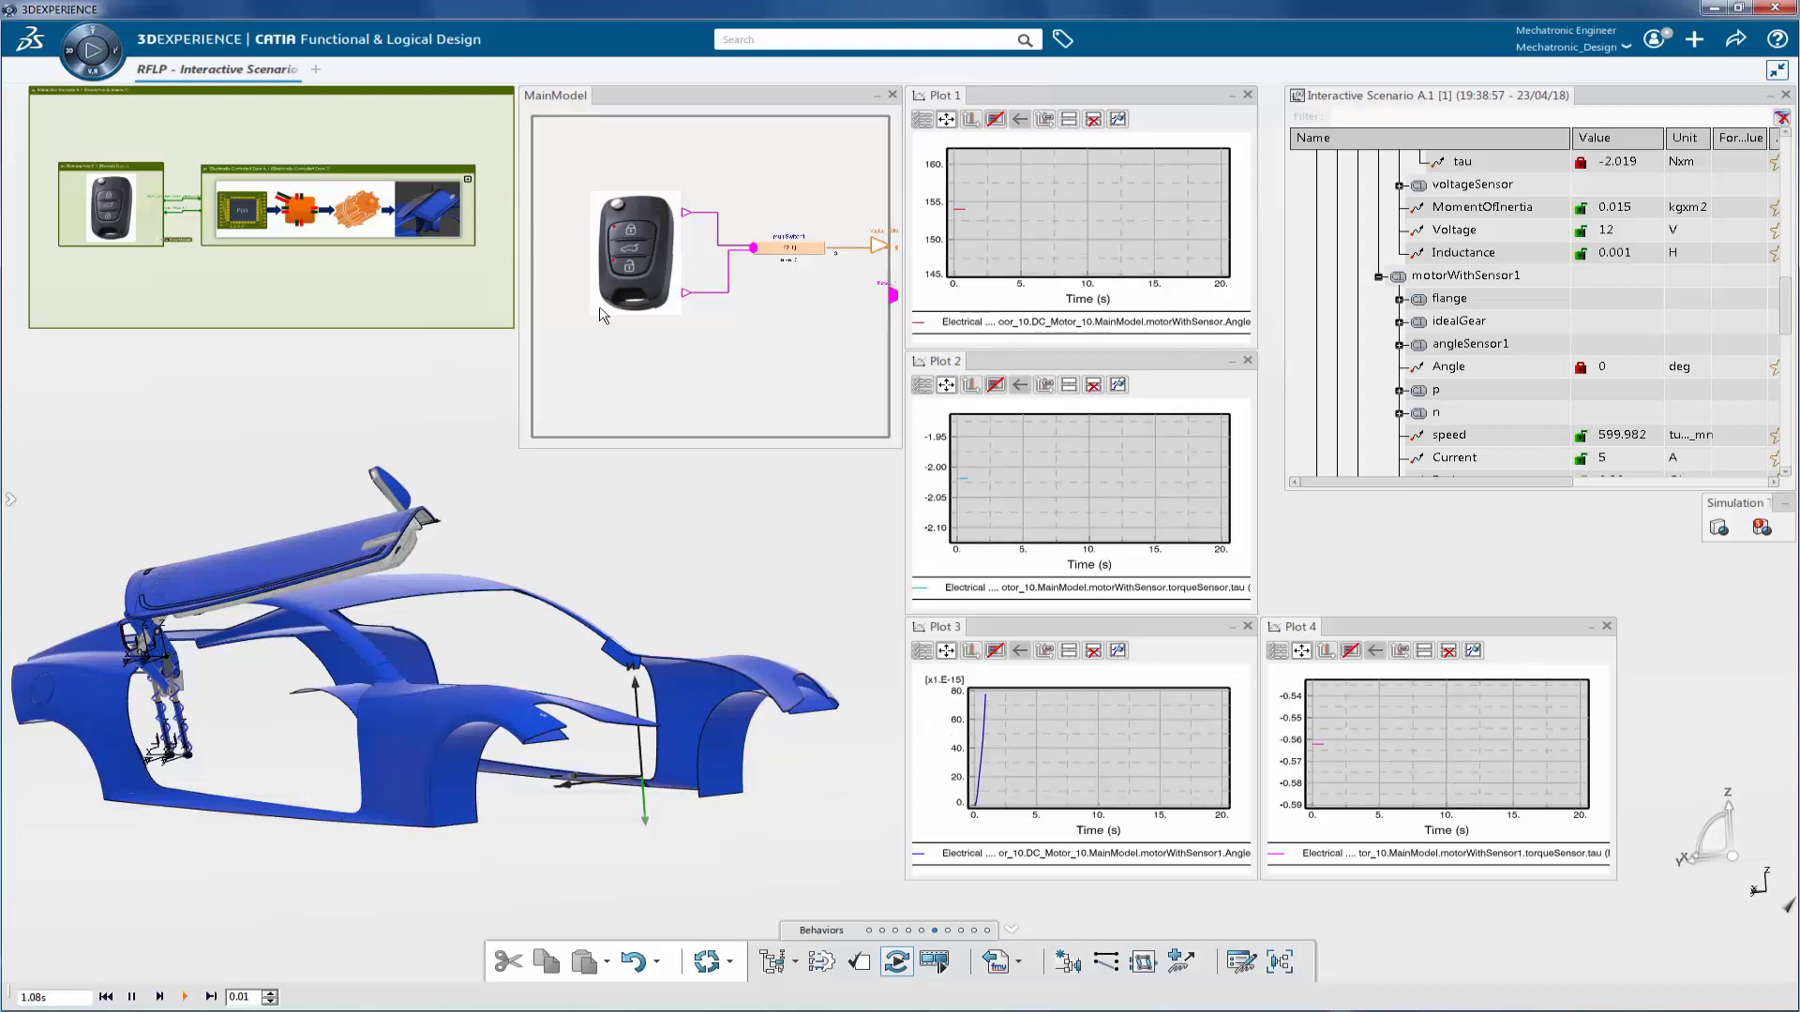
click(645, 236)
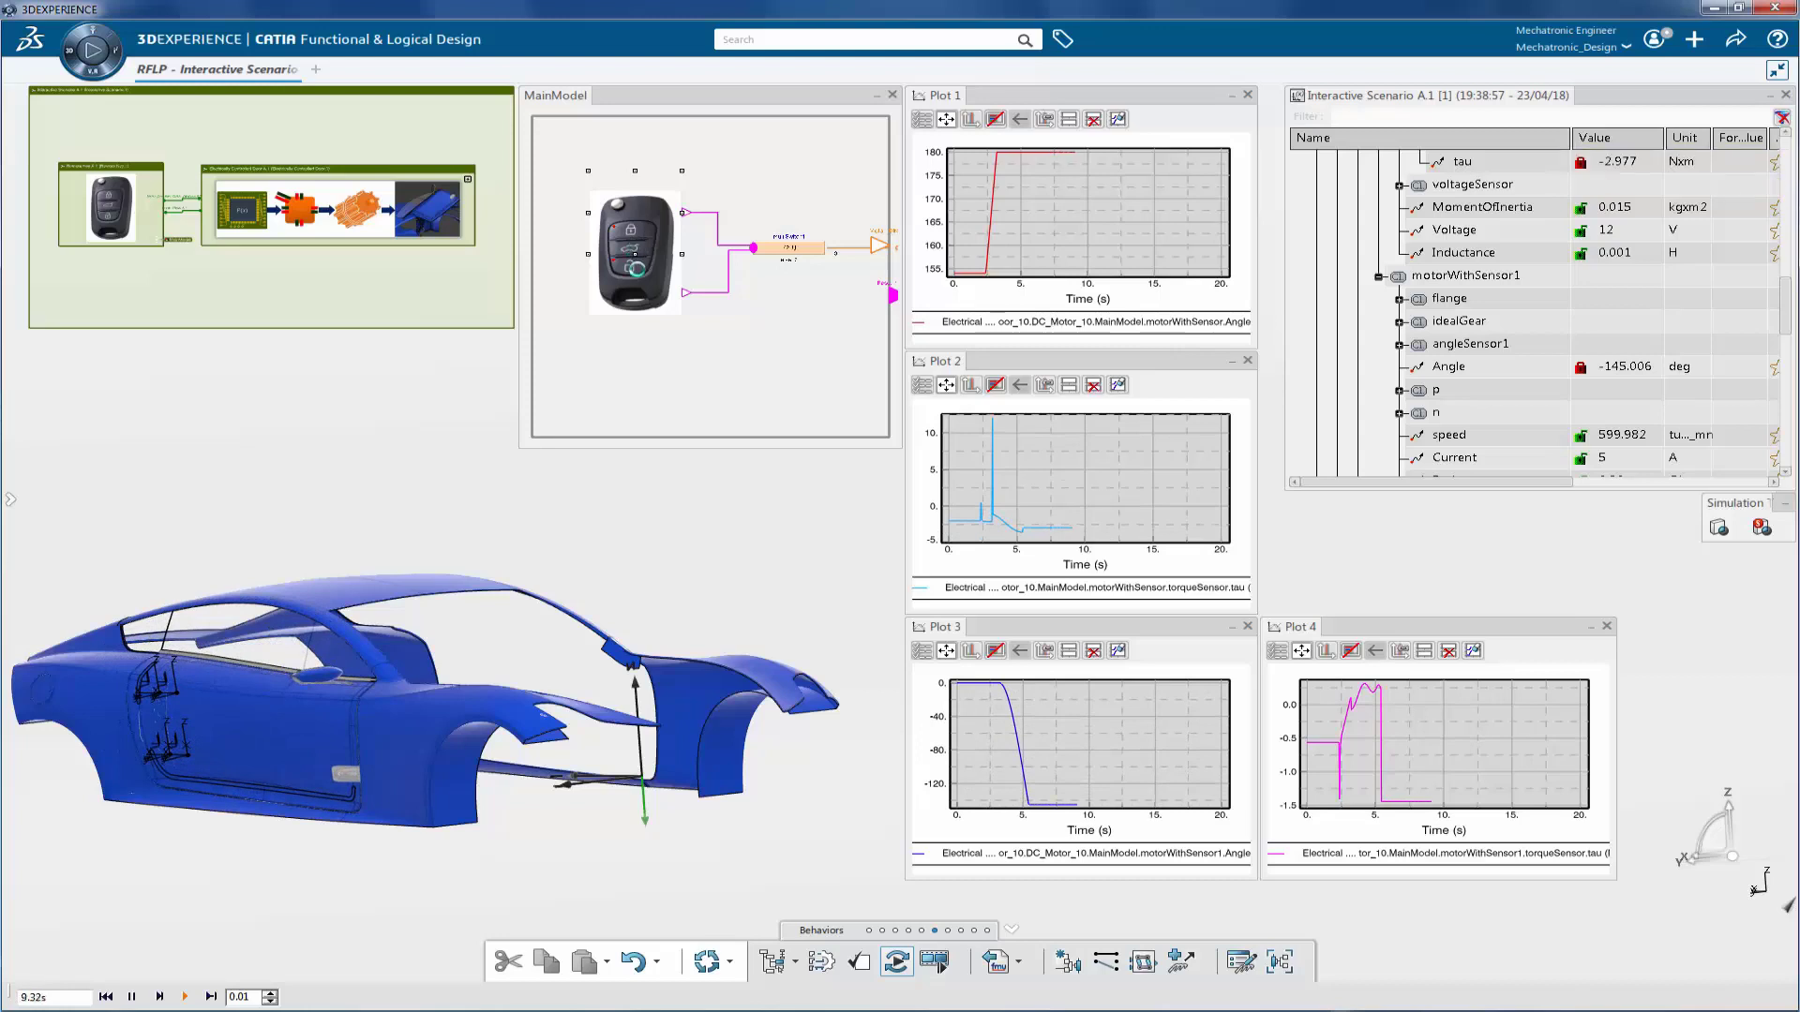
click(647, 273)
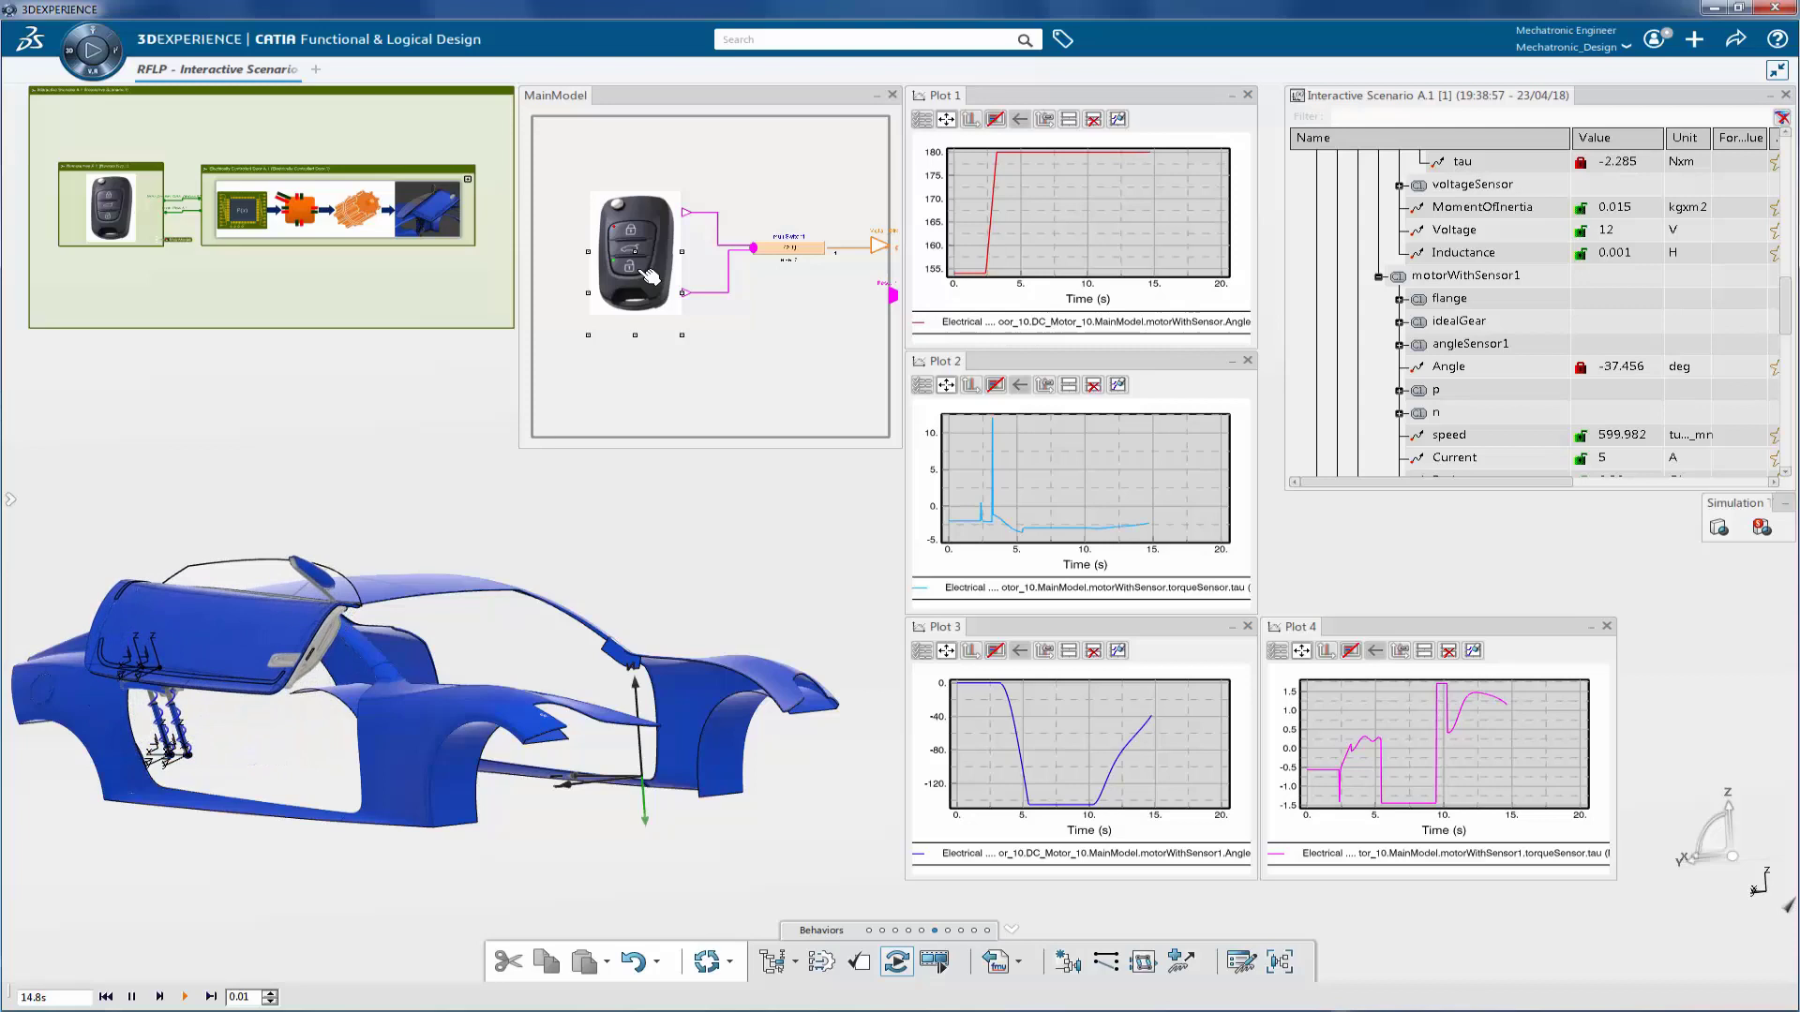
click(646, 273)
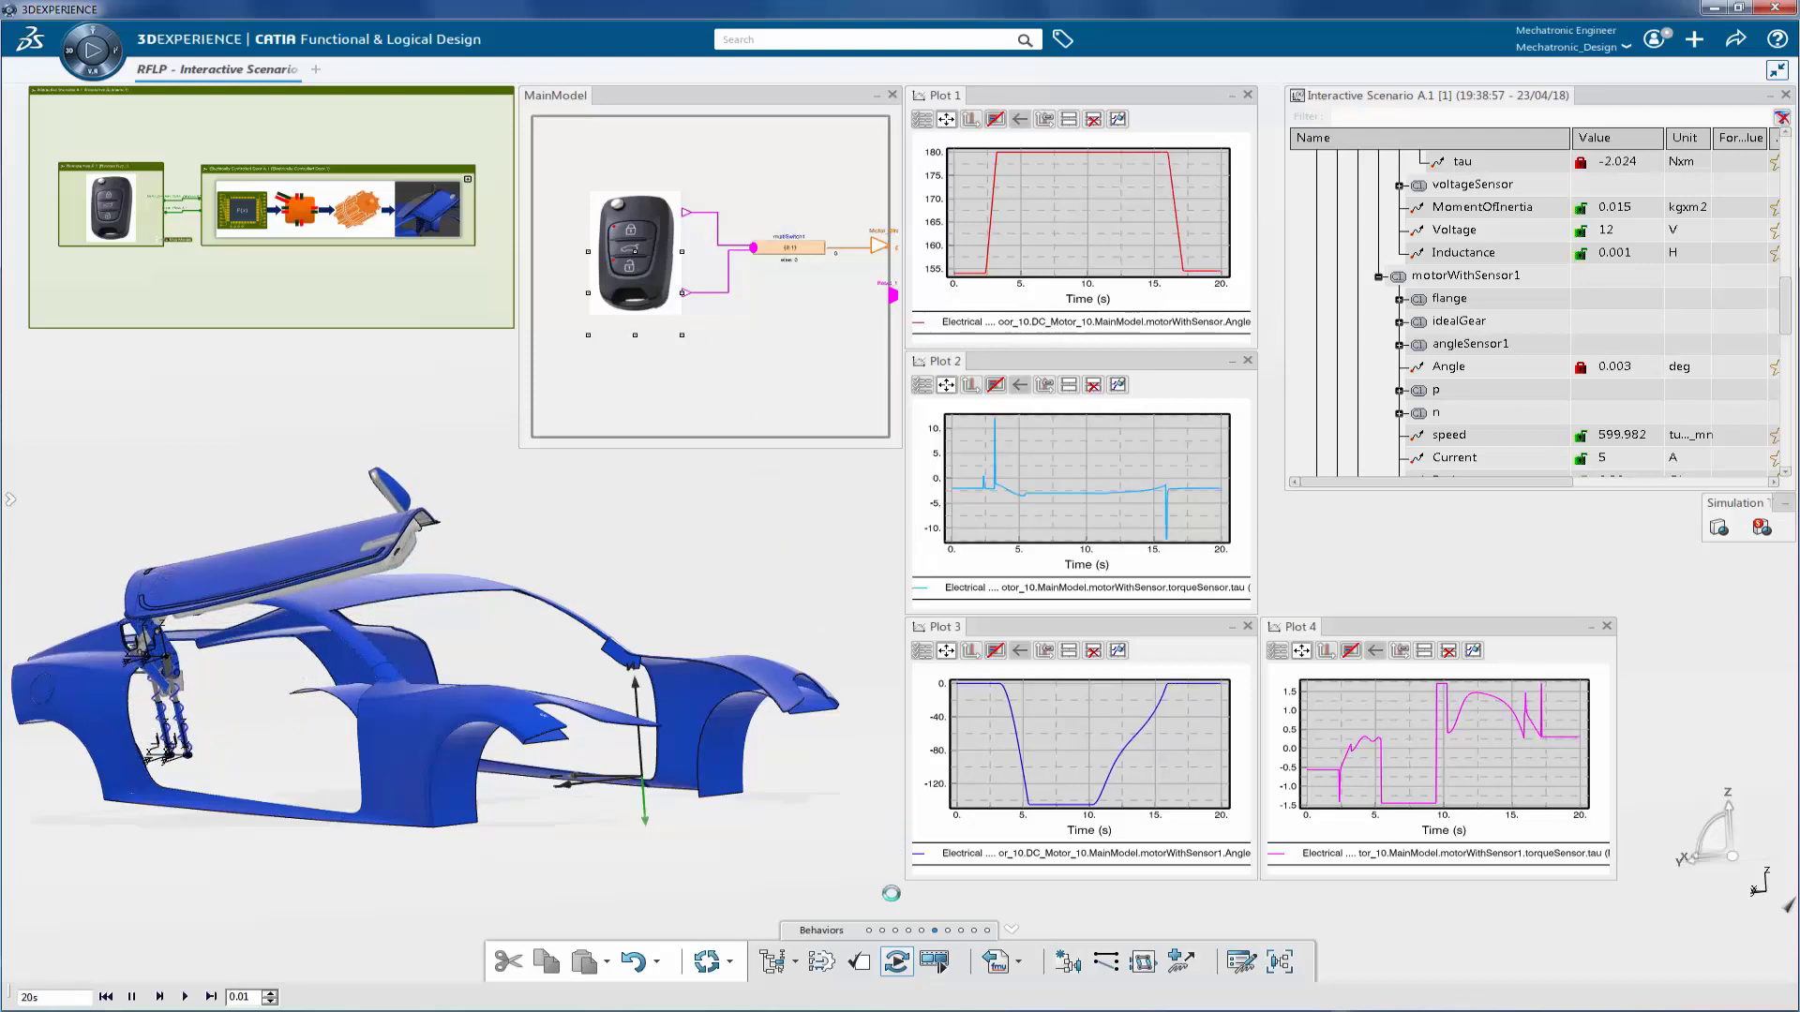
click(896, 963)
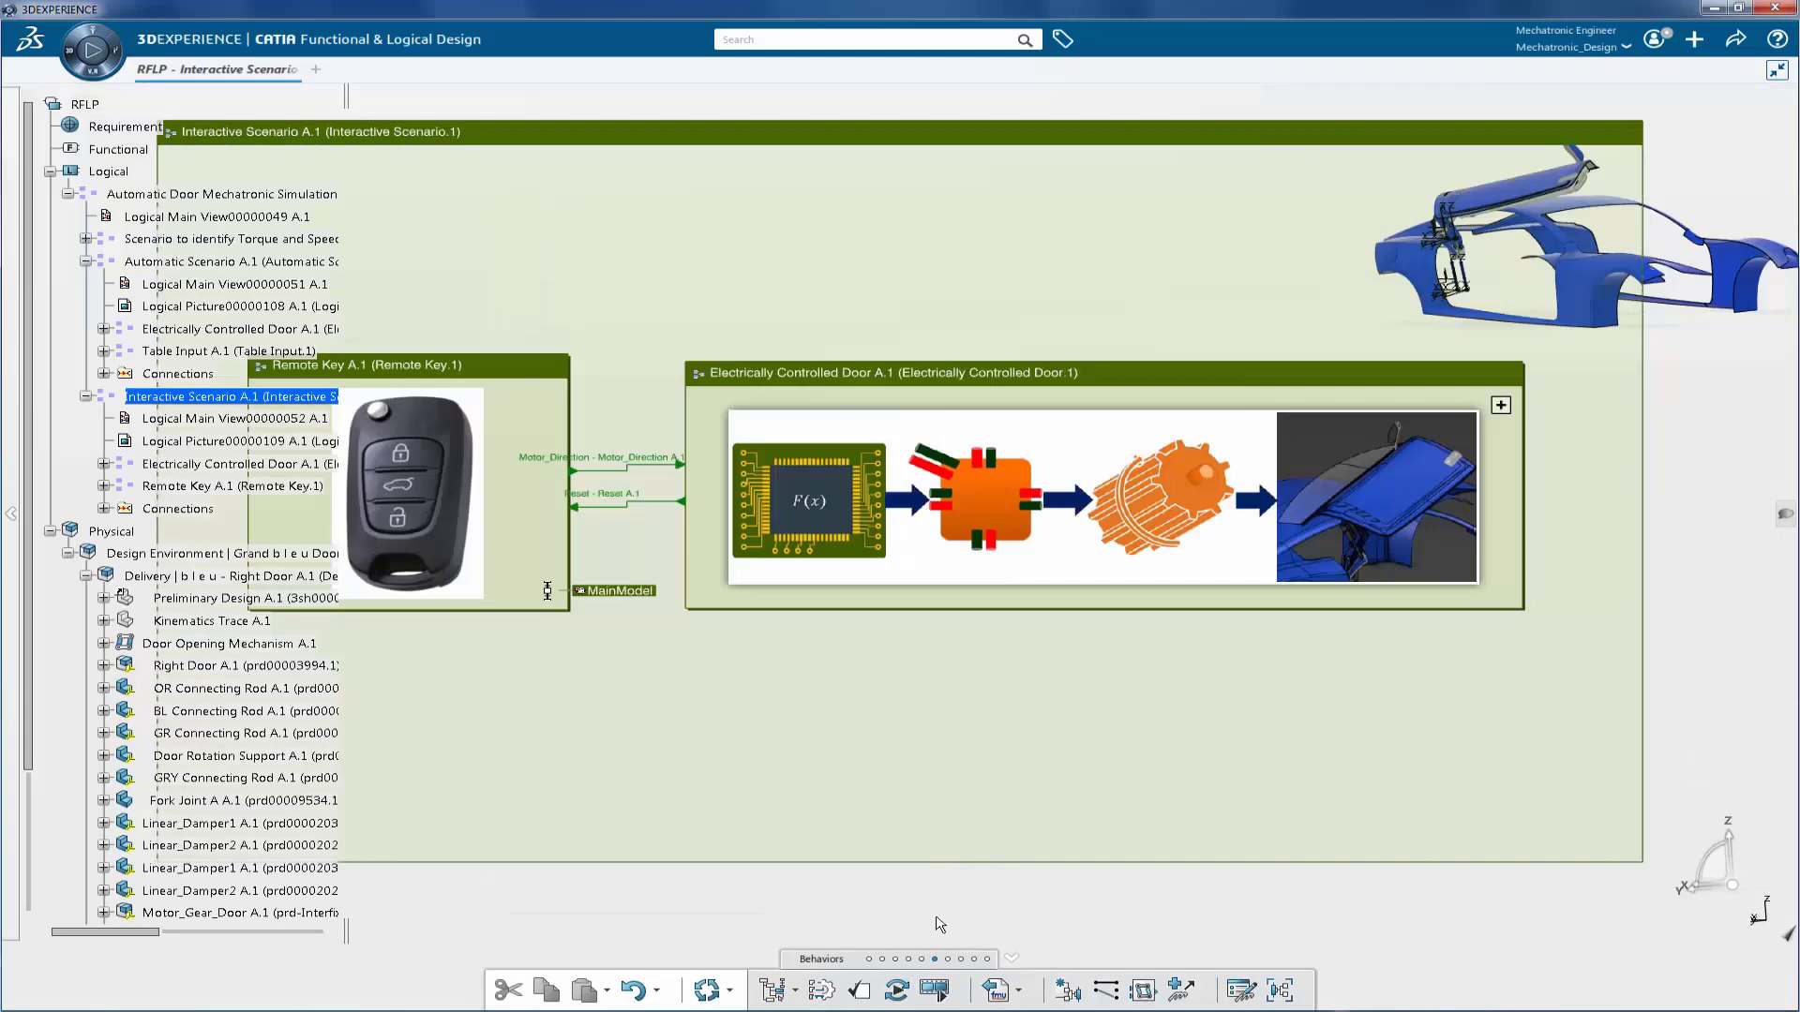